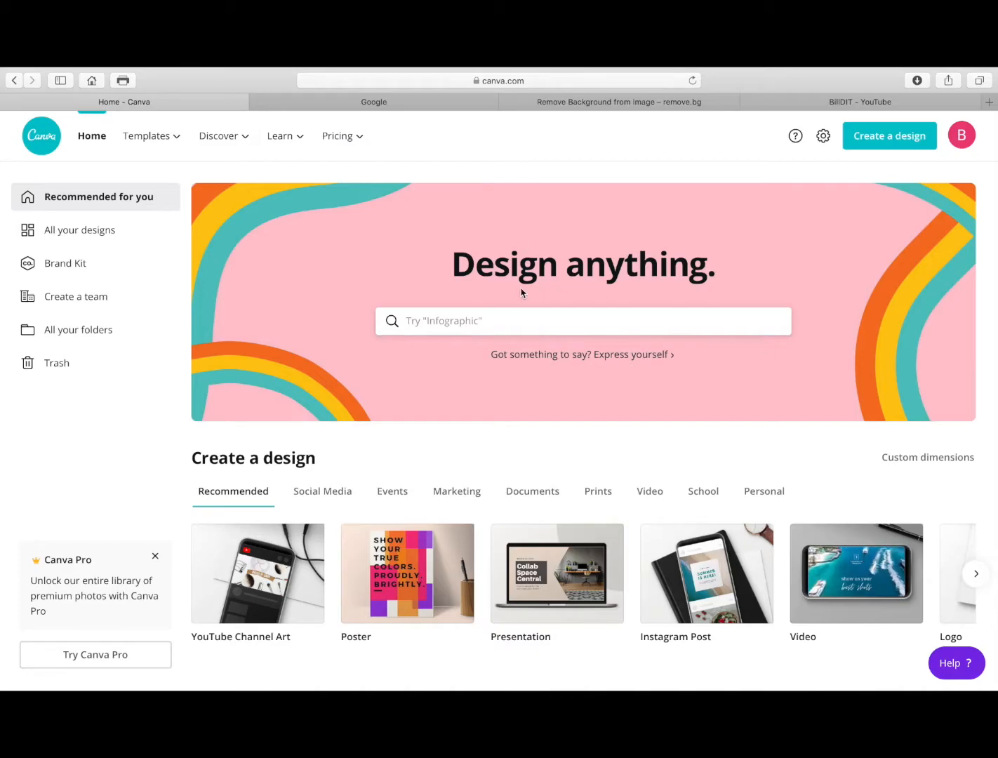
- Search the design types for "Youtube channel art"
click(508, 316)
text(Youtube channel)
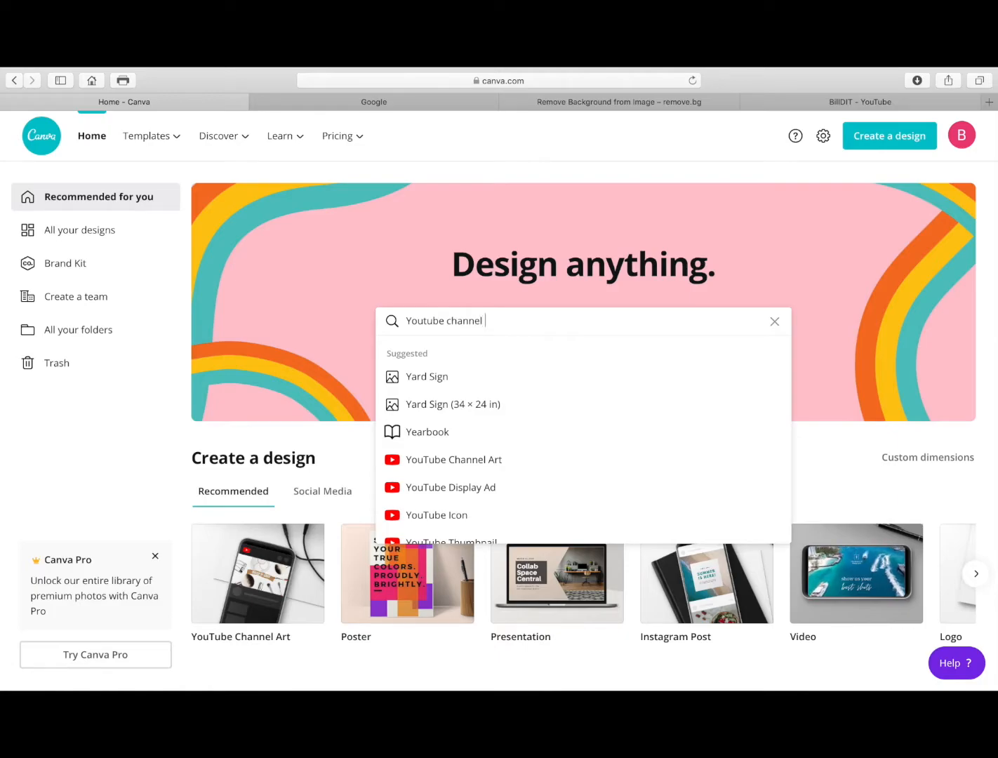
text( art)
key(Return)
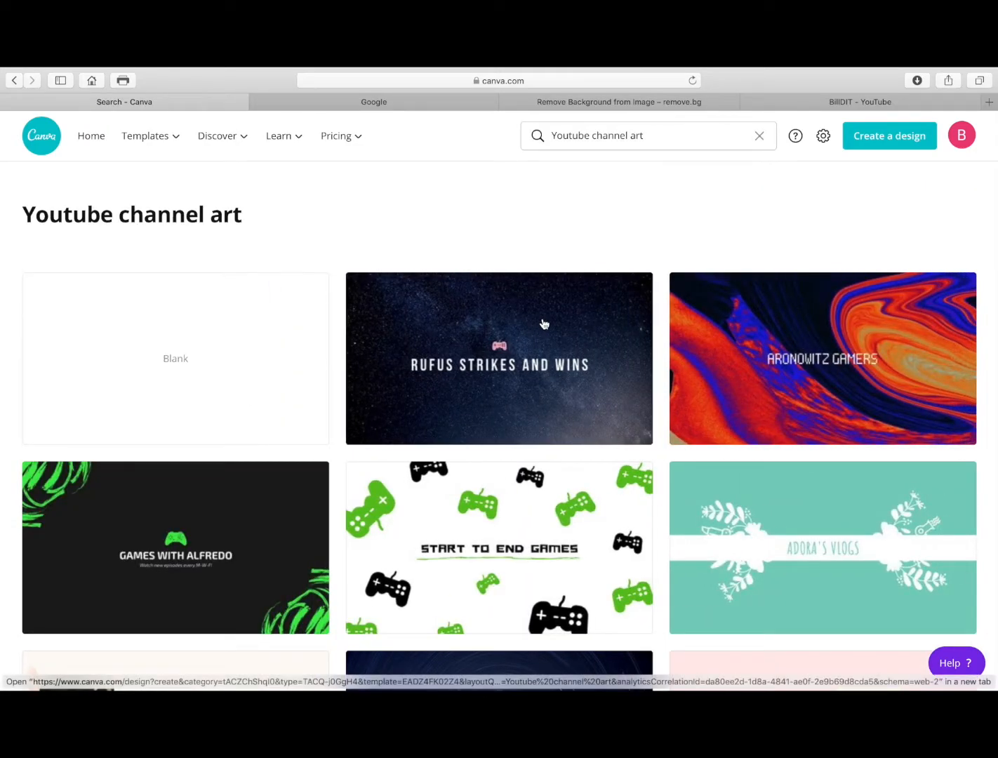
- Look through the YouTube channel art templates and start a new design from the Blank one
scroll(613, 344, down, 10)
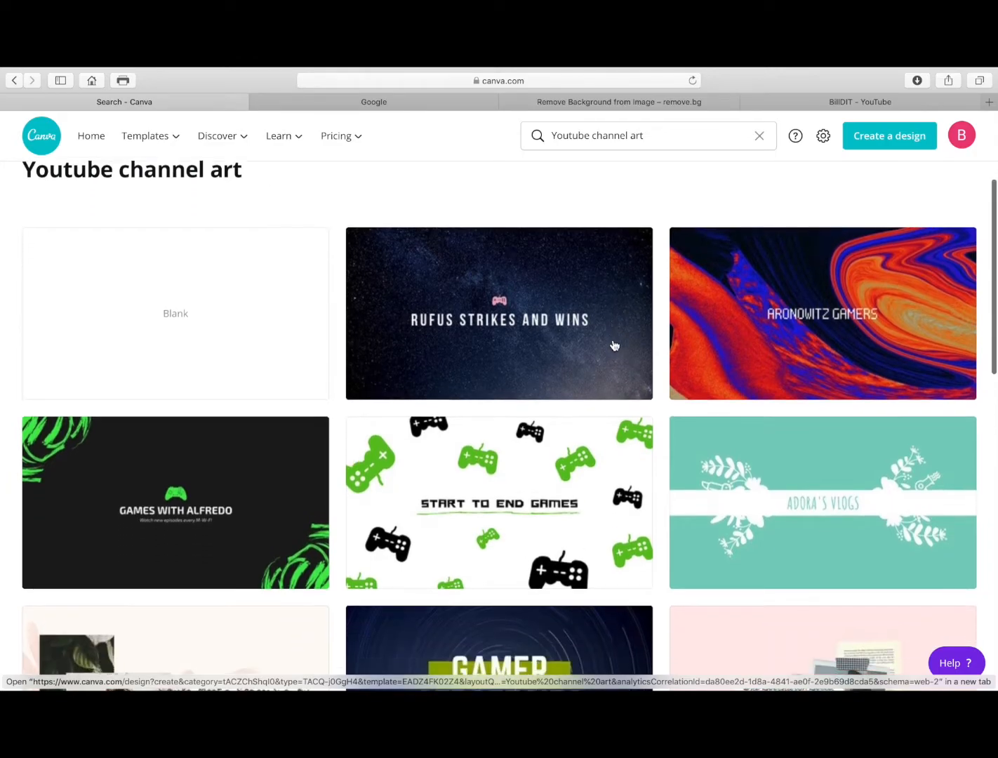
scroll(612, 358, down, 5)
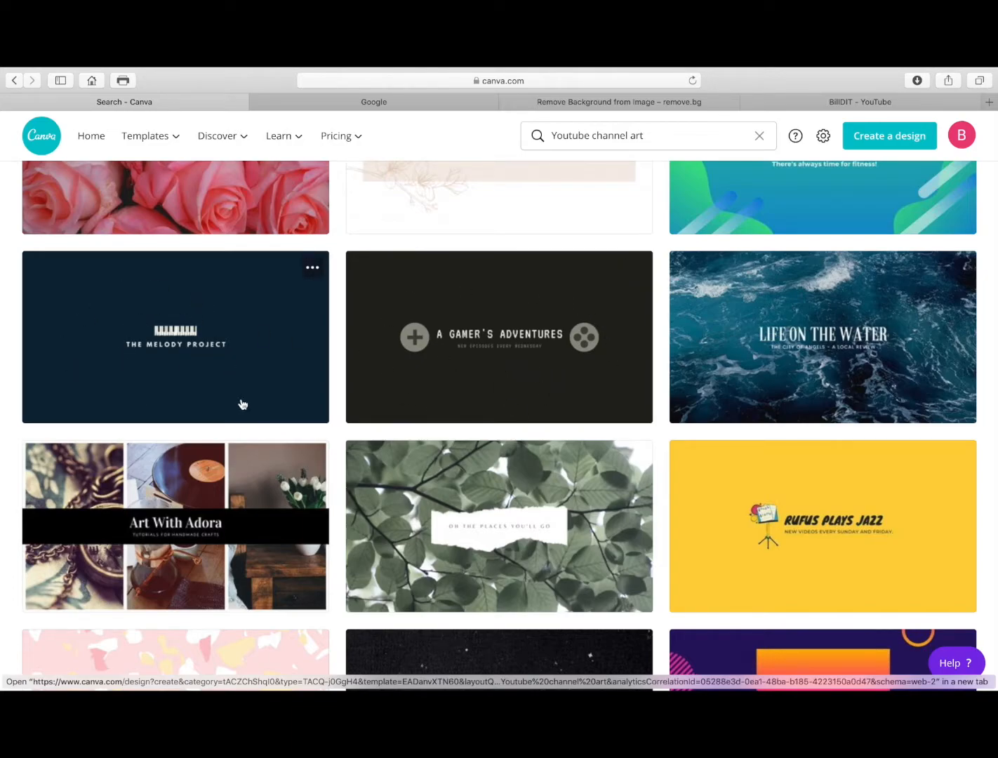
scroll(242, 409, up, 4)
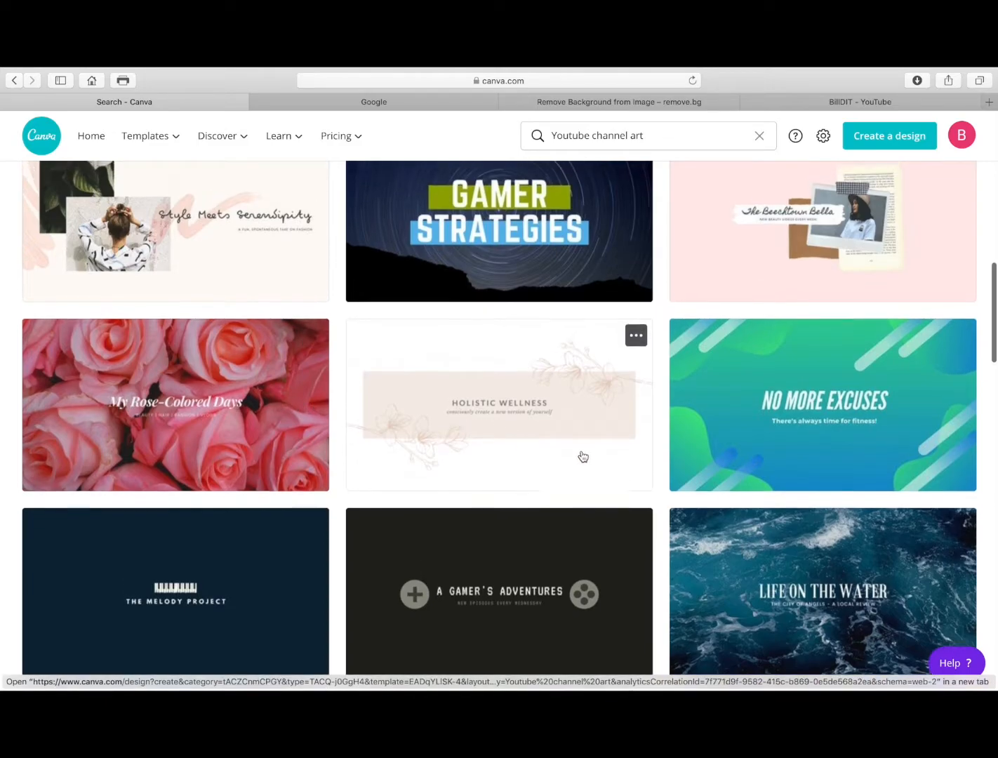
scroll(583, 456, up, 6)
scroll(583, 456, up, 1)
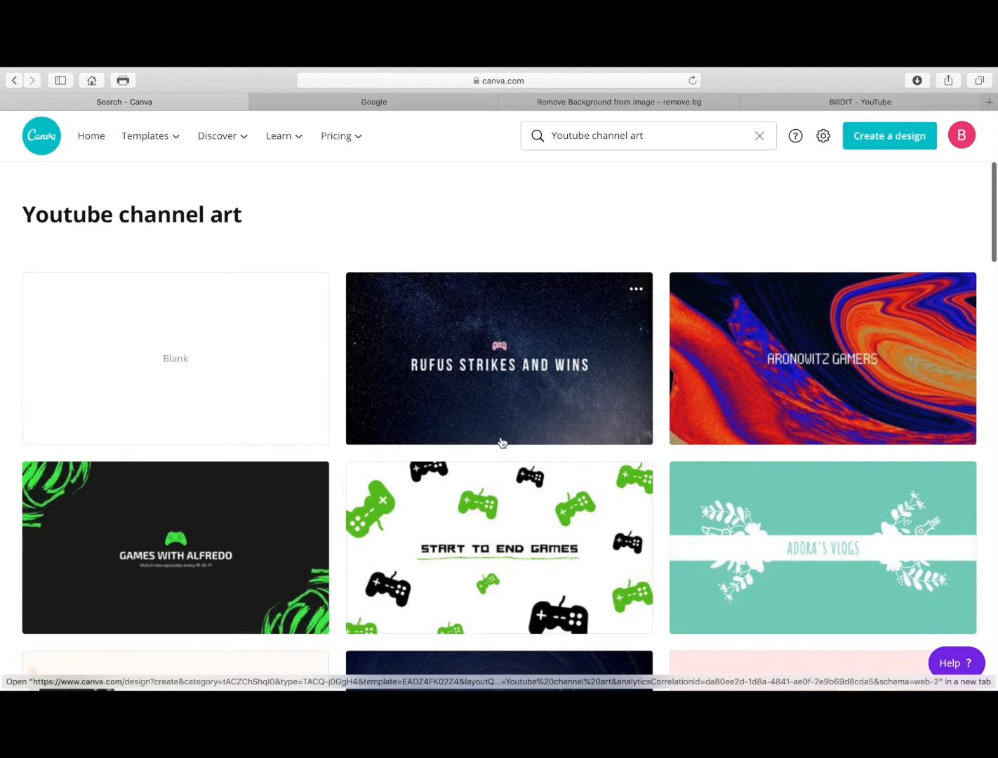
click(276, 407)
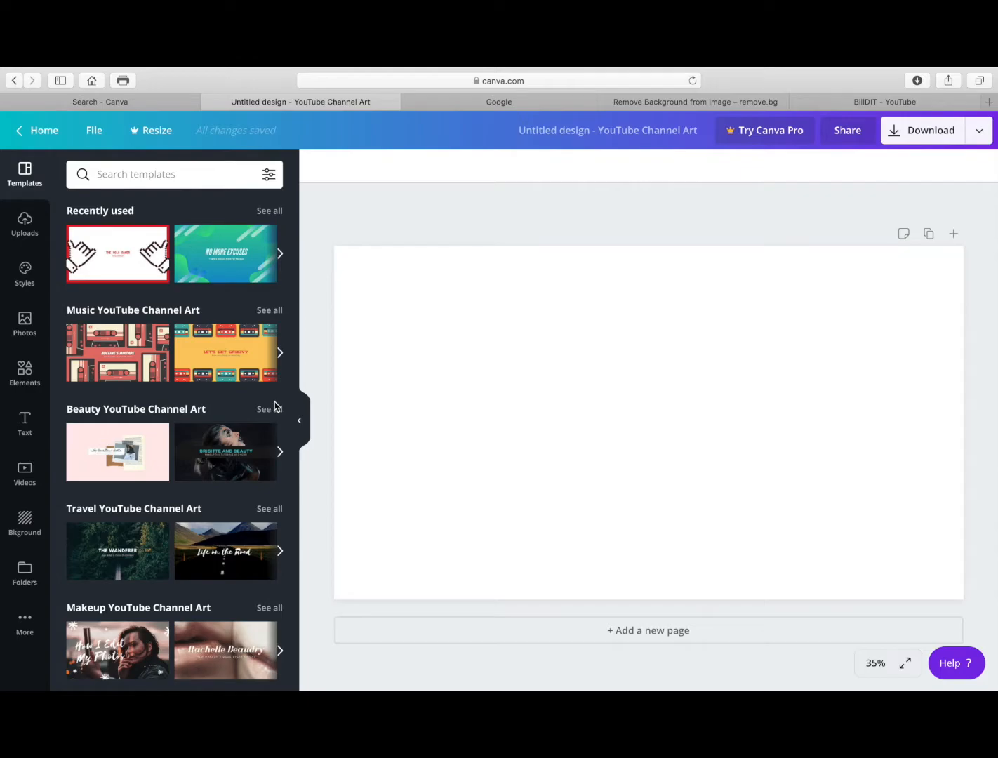
- Switch to Google and run an image search for "youtube channel art dimensions"
click(518, 104)
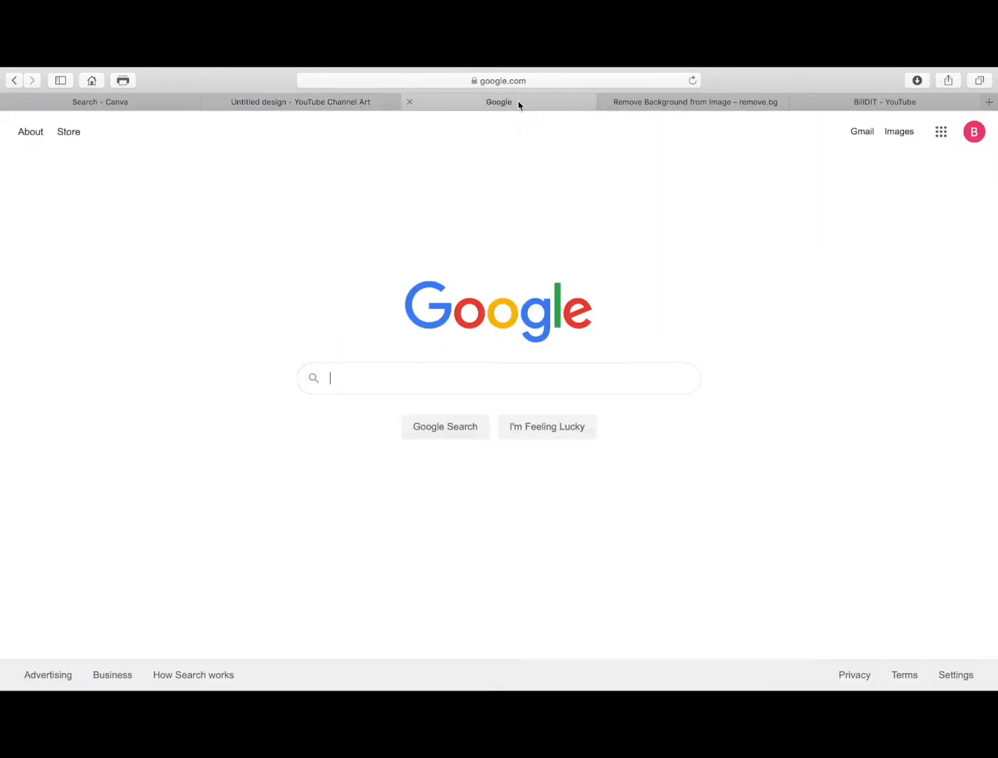
click(469, 379)
text(youtb)
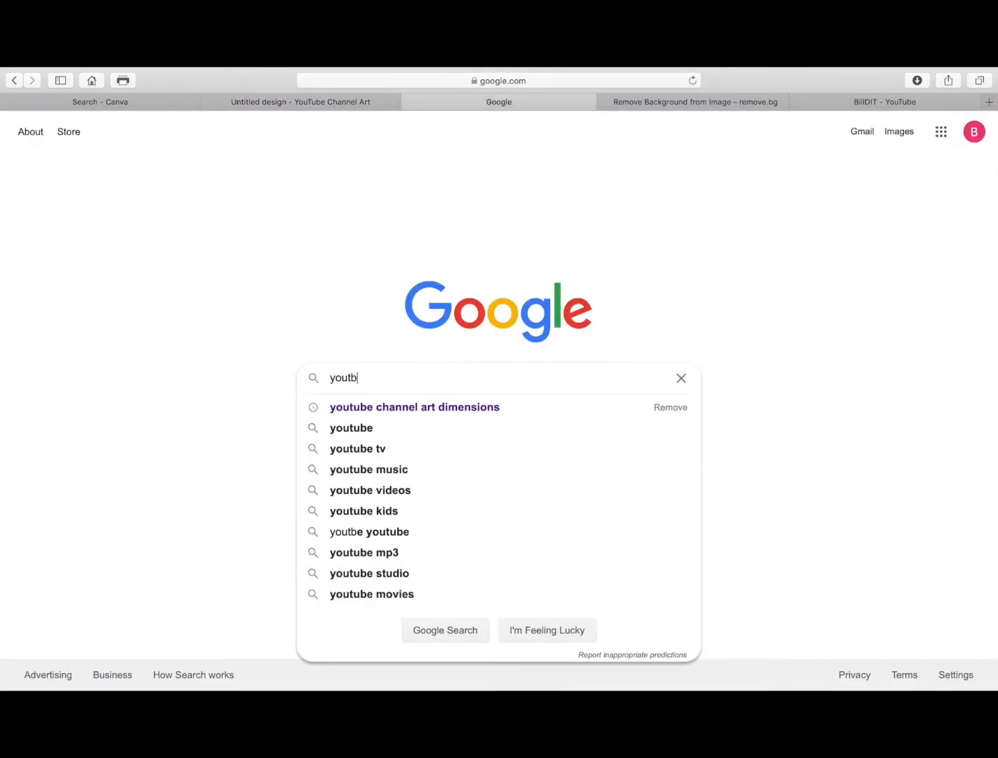
key(BackSpace)
text(ube channel art)
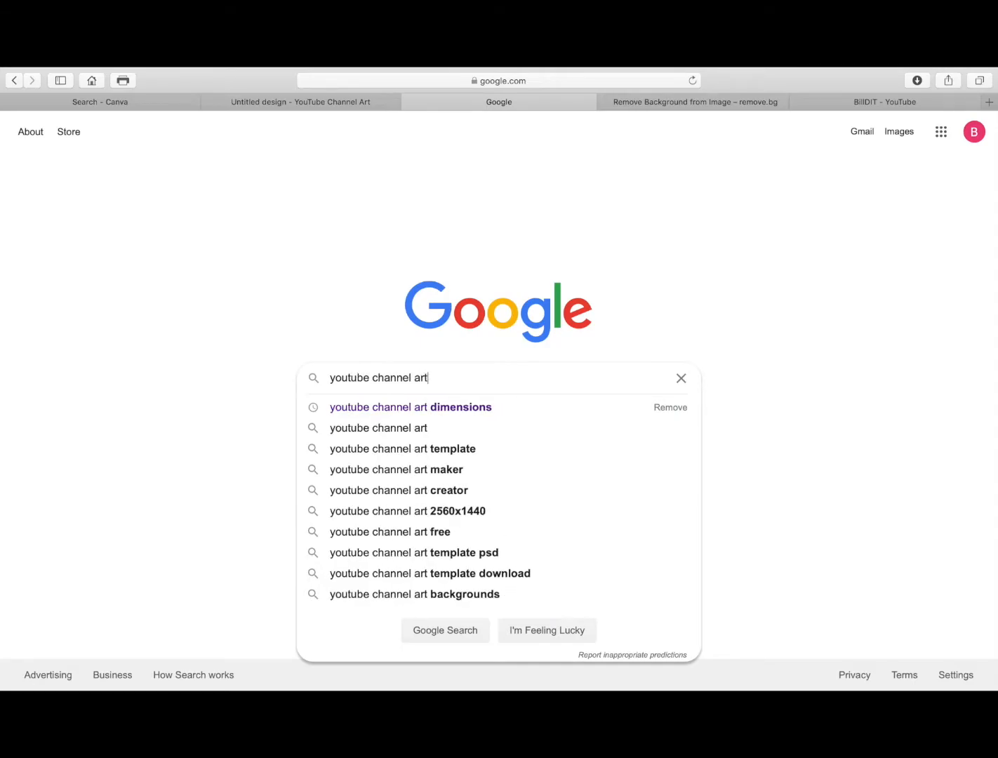
click(450, 407)
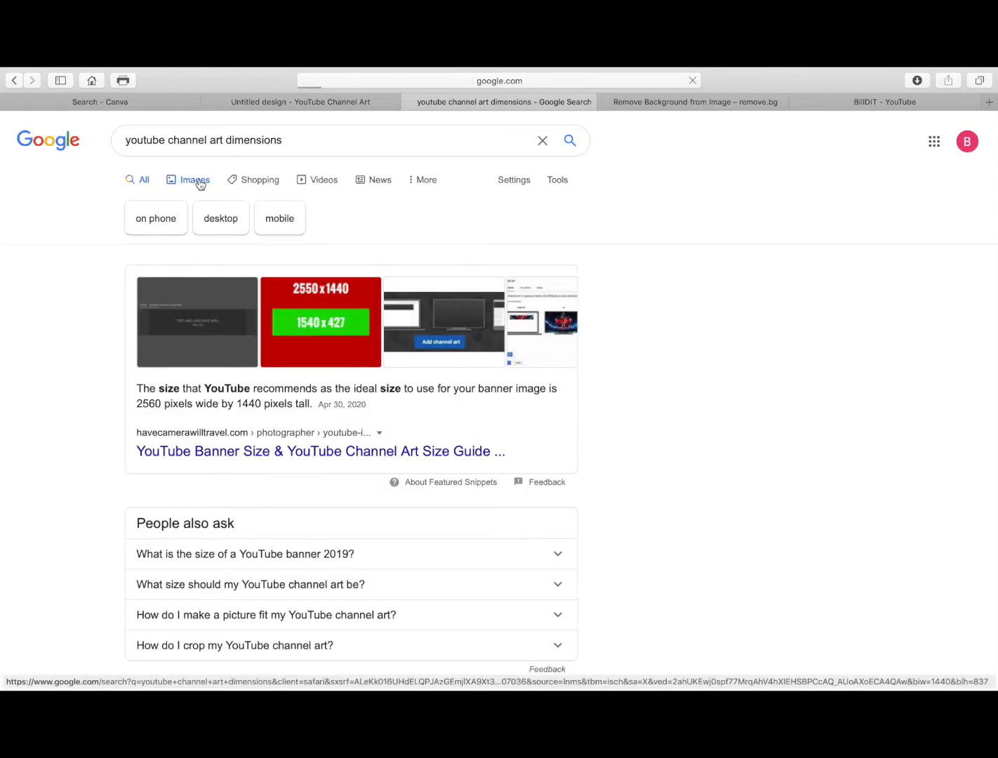
click(200, 183)
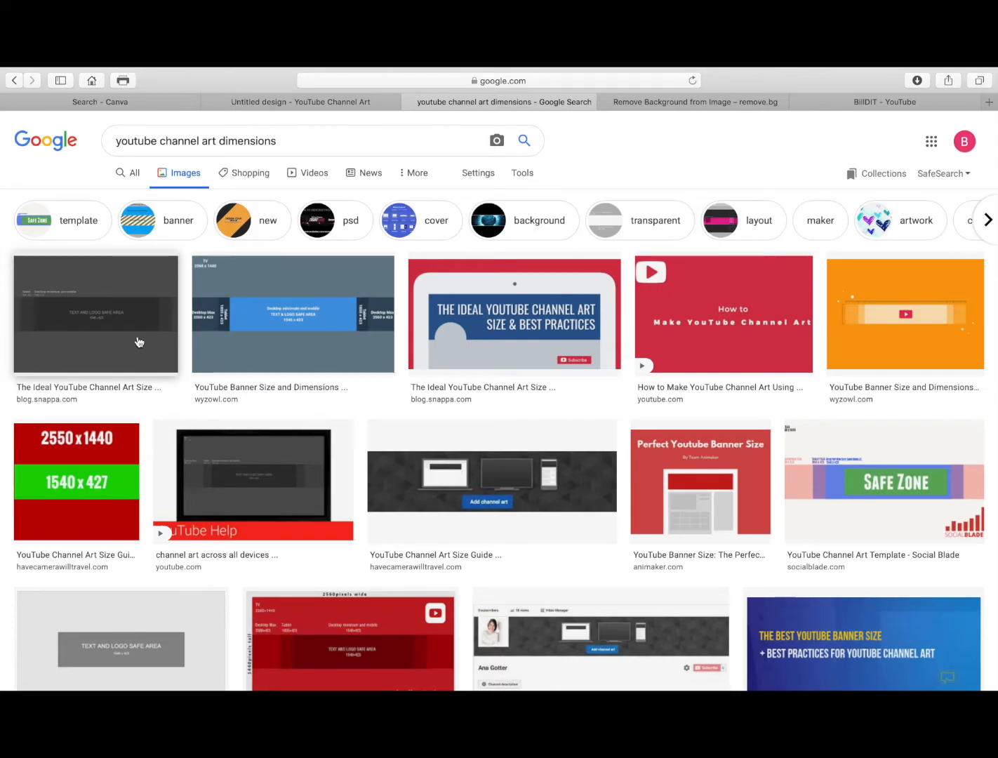
- Save the dark grey Snappa Blog image with the text and logo safe area to the Downloads folder
click(139, 342)
right_click(768, 380)
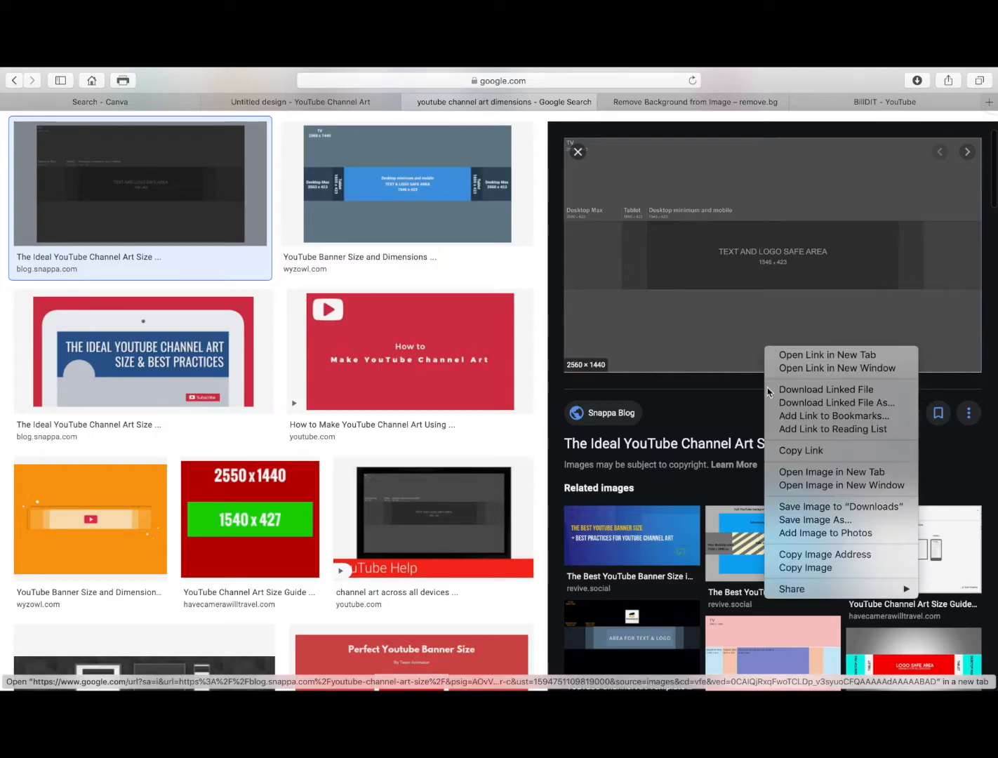
click(811, 507)
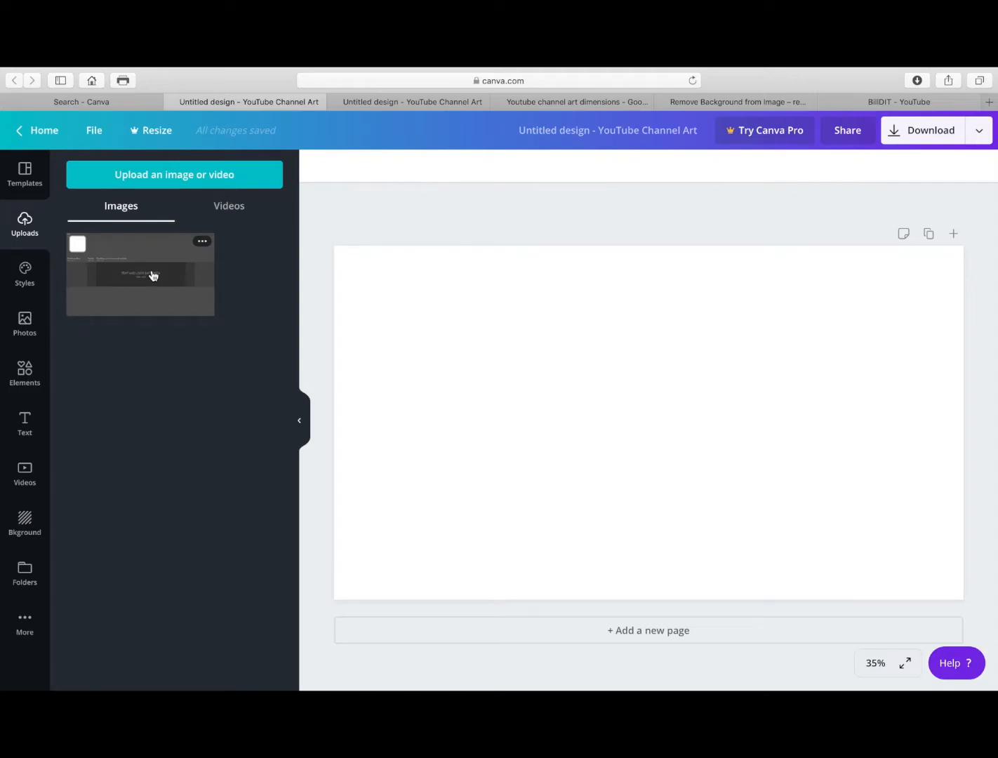
- Place the uploaded safe-area image on the blank page, stretch it to cover the whole page and lock it
drag(153, 275, 425, 320)
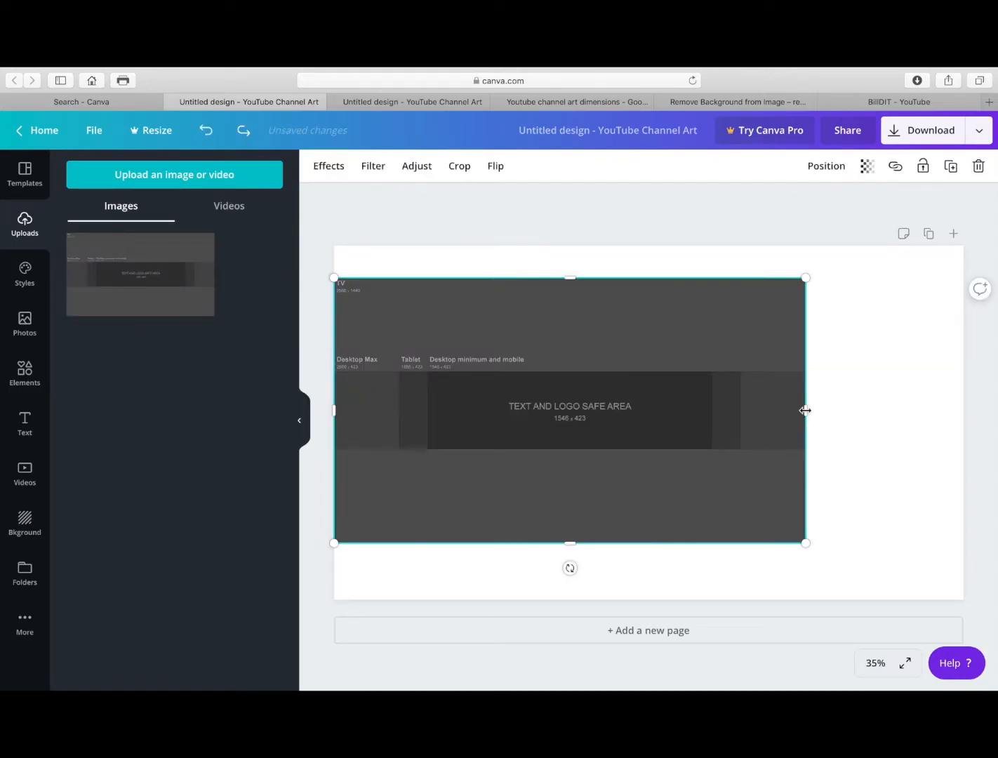
drag(805, 411, 963, 411)
drag(652, 544, 653, 575)
drag(648, 278, 649, 246)
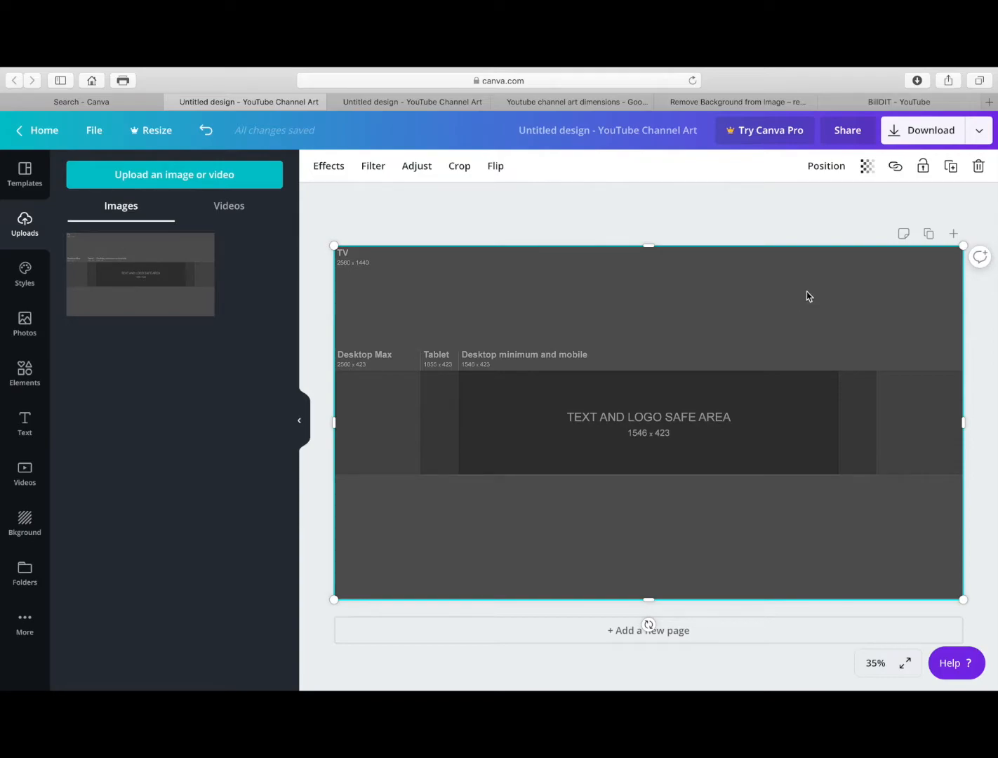
click(922, 168)
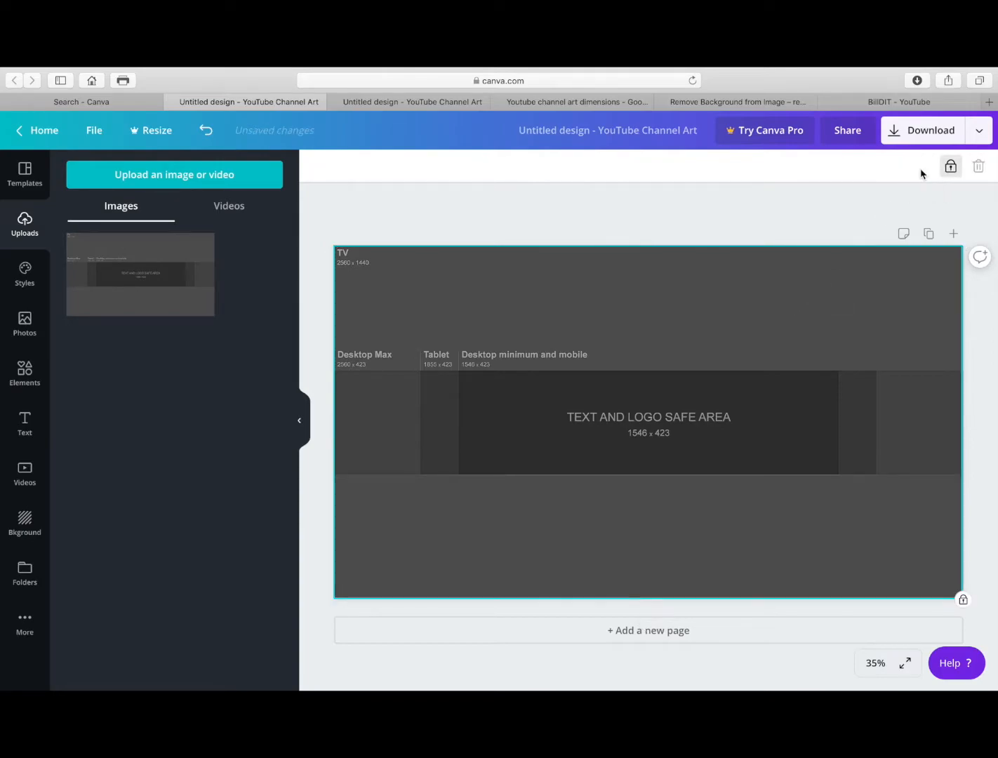
click(731, 323)
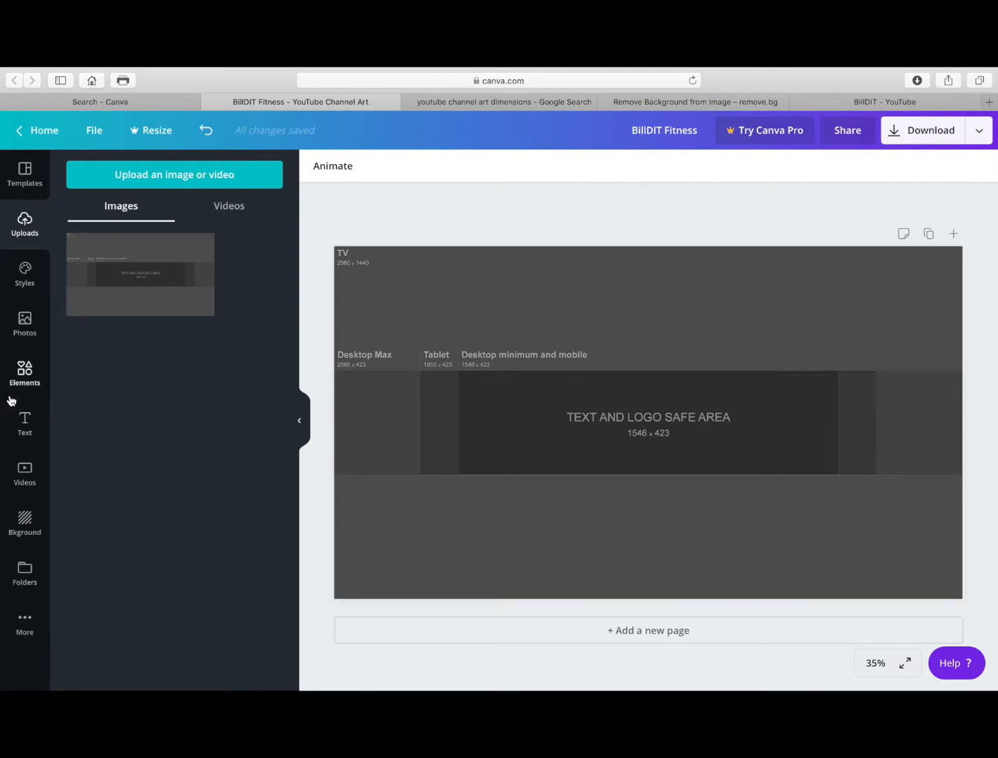
- Add a square shape stretched over the entire page and set its transparency to 78
click(25, 372)
scroll(169, 363, down, 2)
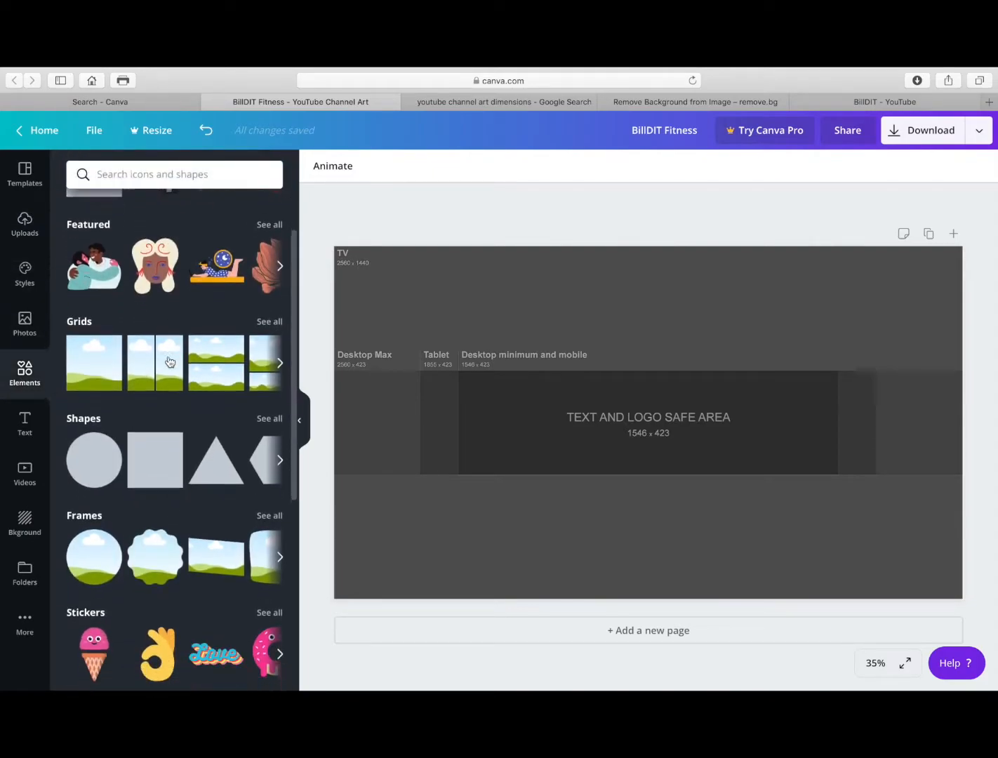
click(167, 457)
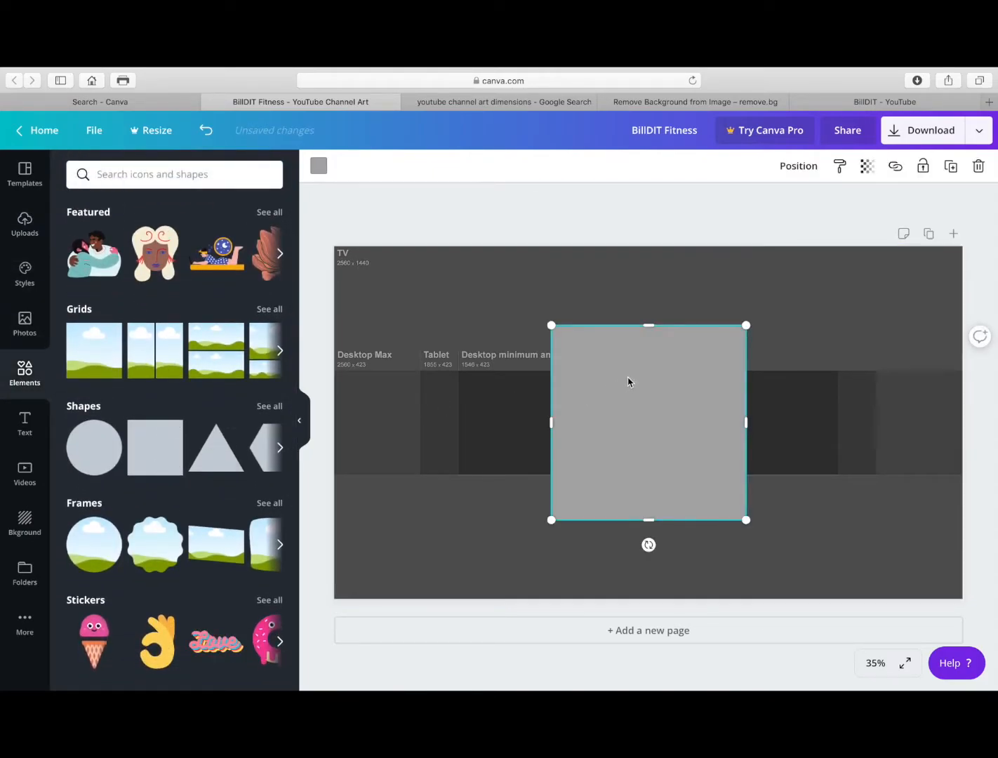
drag(624, 351, 406, 277)
drag(531, 441, 702, 586)
drag(815, 419, 962, 412)
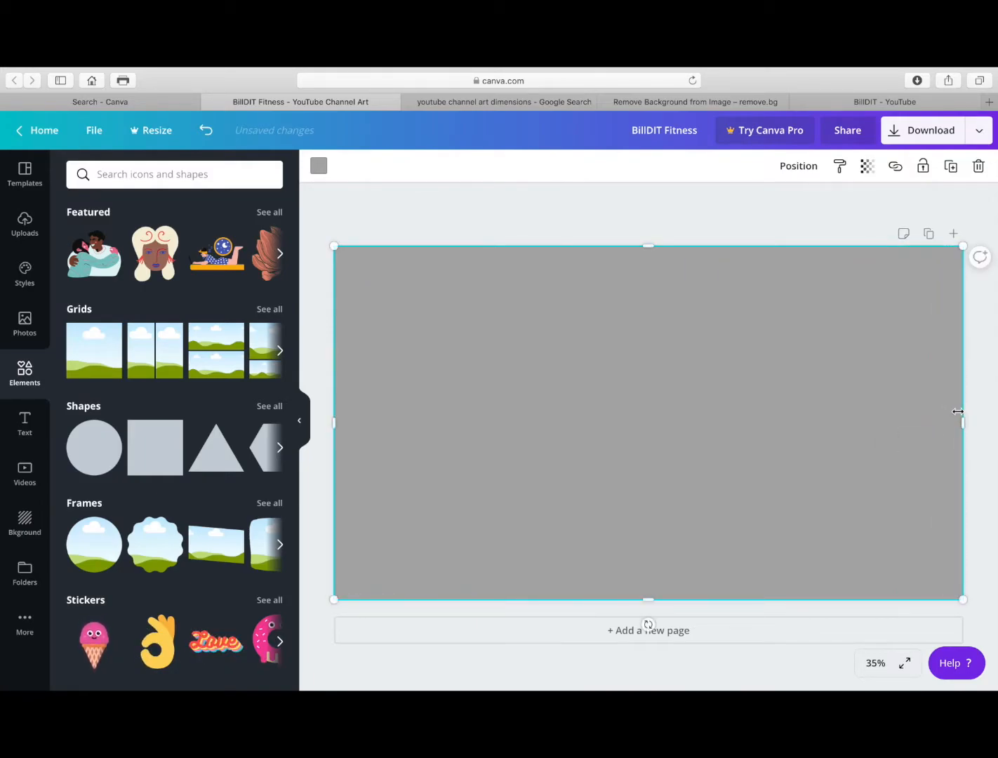
click(868, 169)
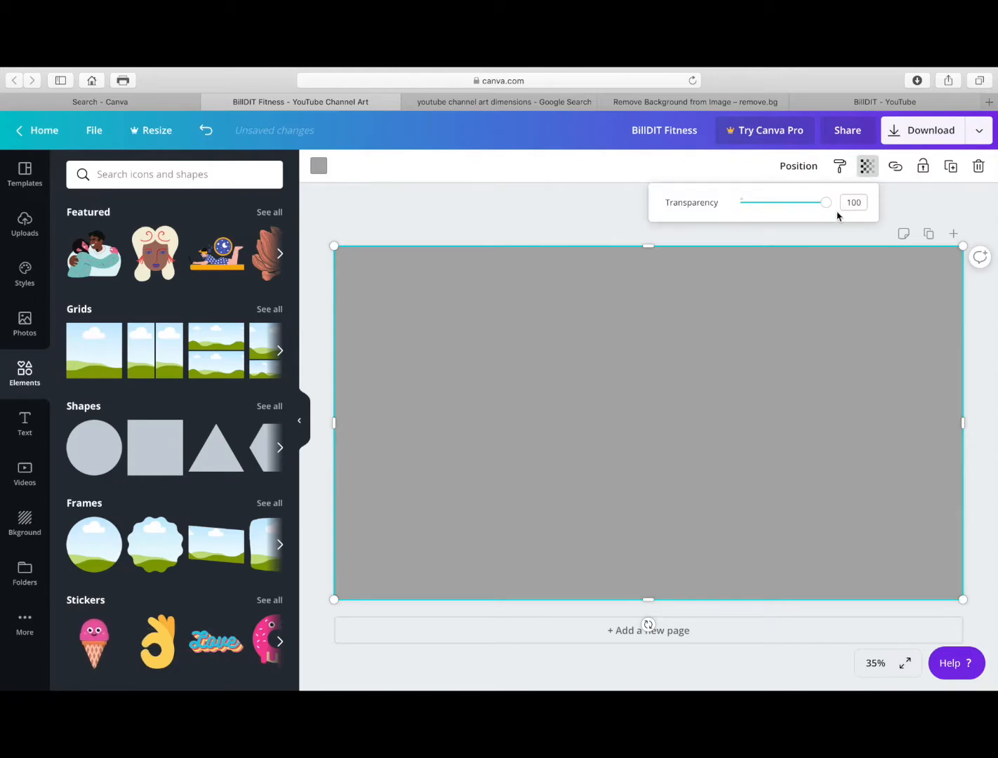
drag(826, 203, 807, 203)
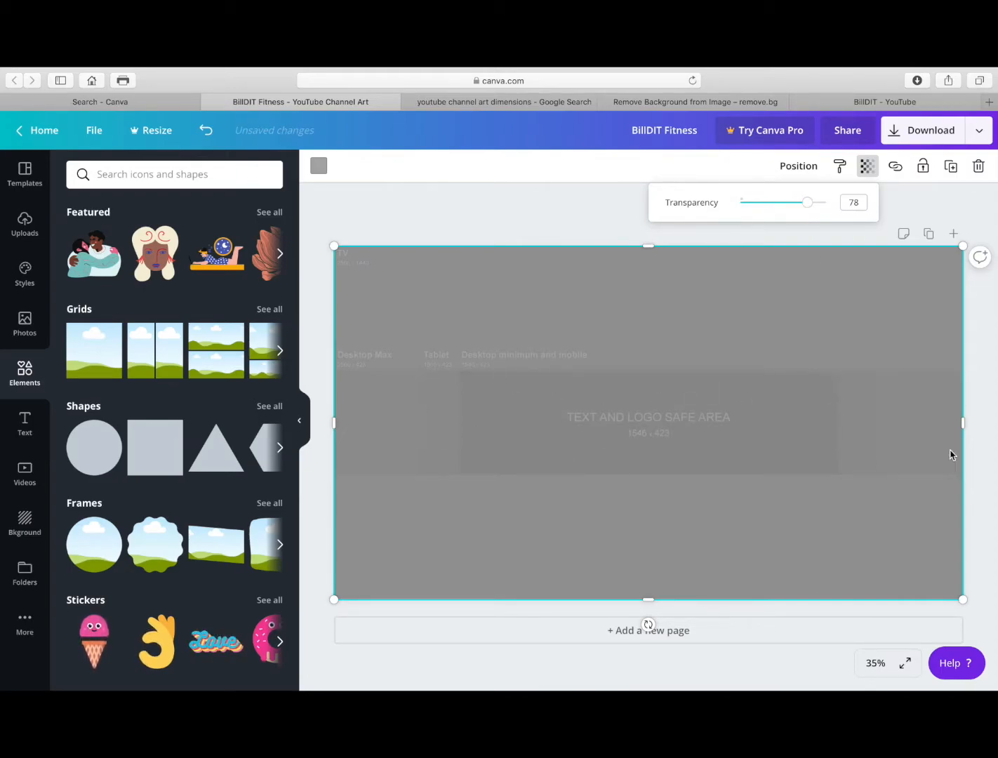
- Add the trending photo of the woman stretching her arms up in front of palm trees to the page
click(26, 323)
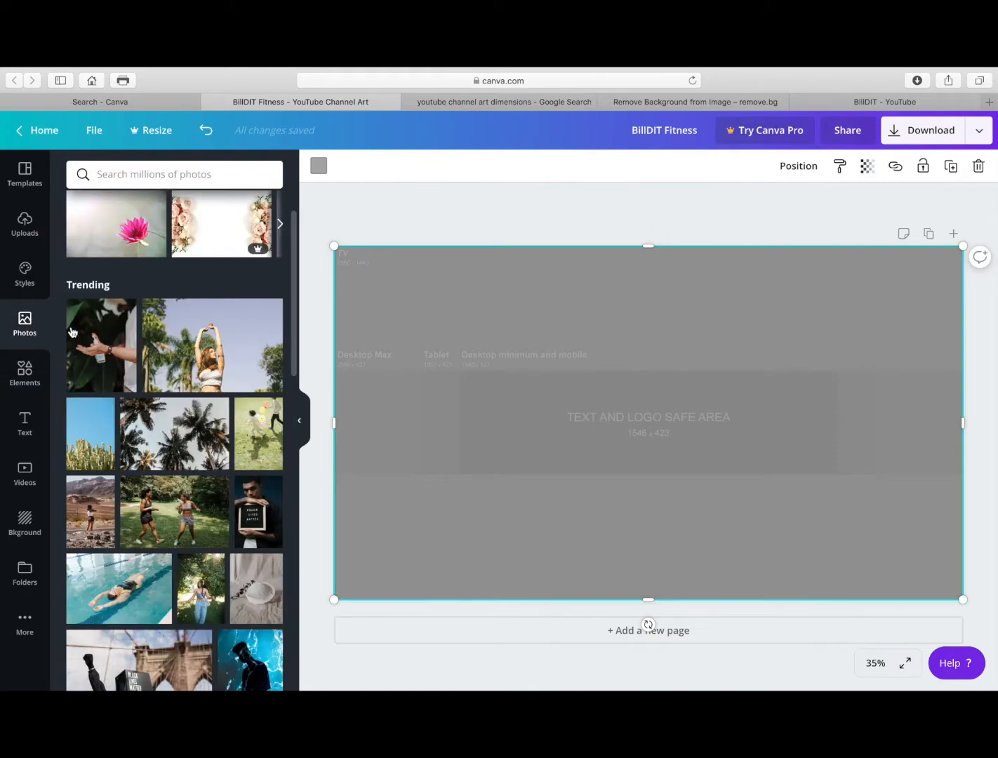
scroll(217, 423, down, 4)
scroll(217, 423, down, 10)
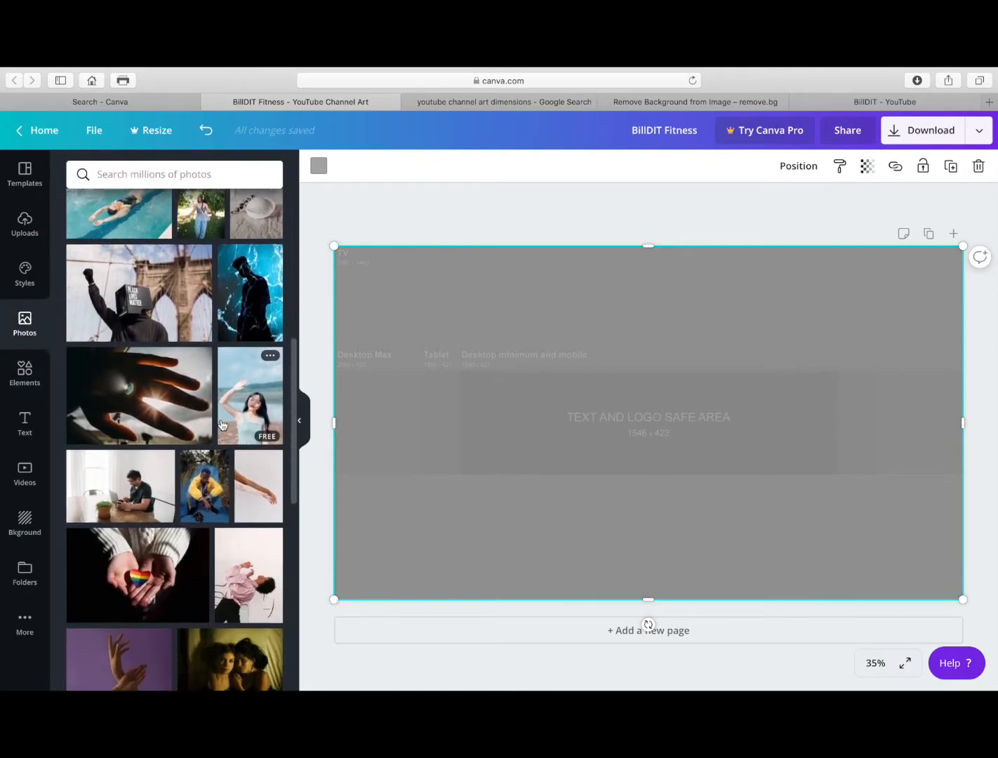
scroll(222, 425, up, 7)
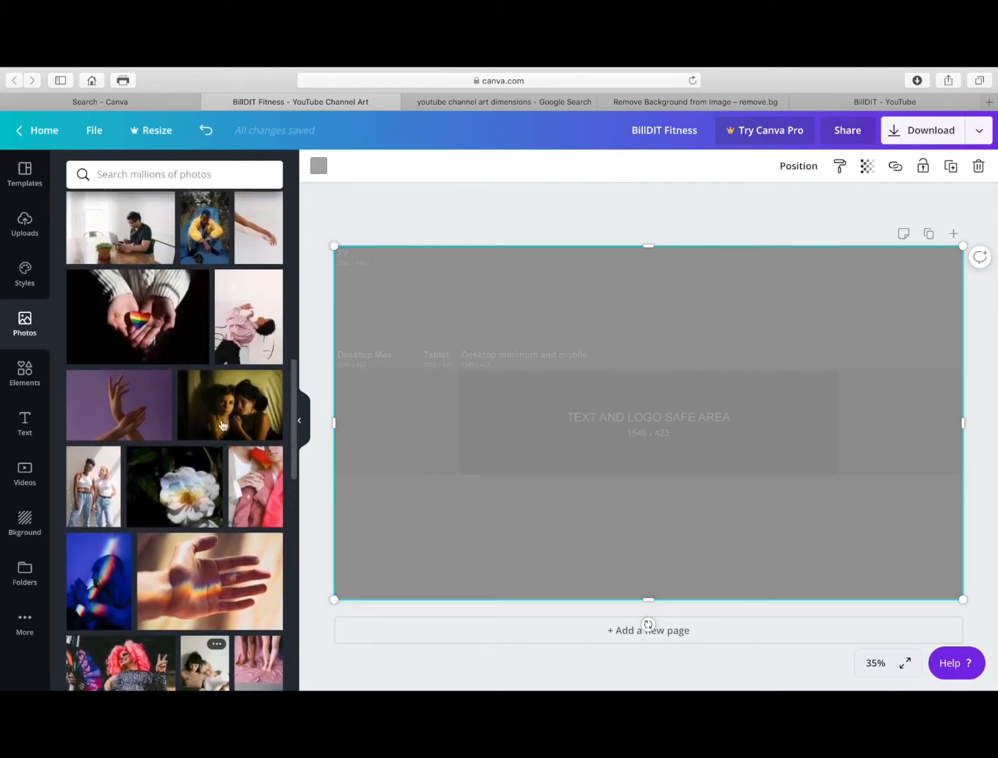
scroll(222, 424, up, 6)
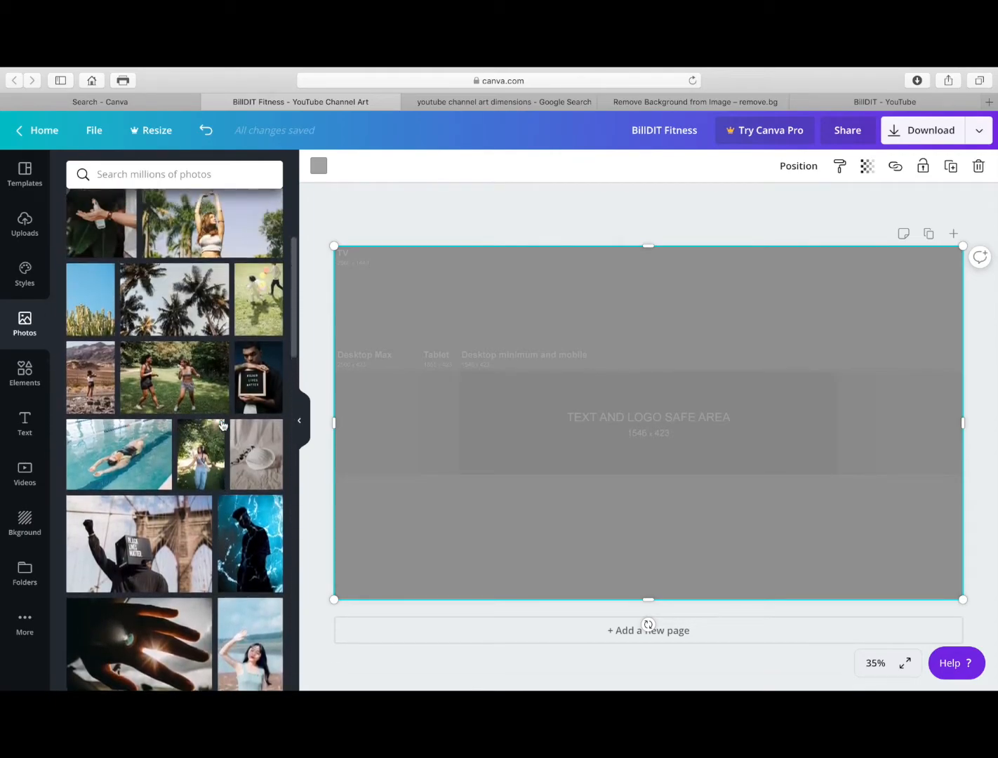
drag(202, 315, 608, 385)
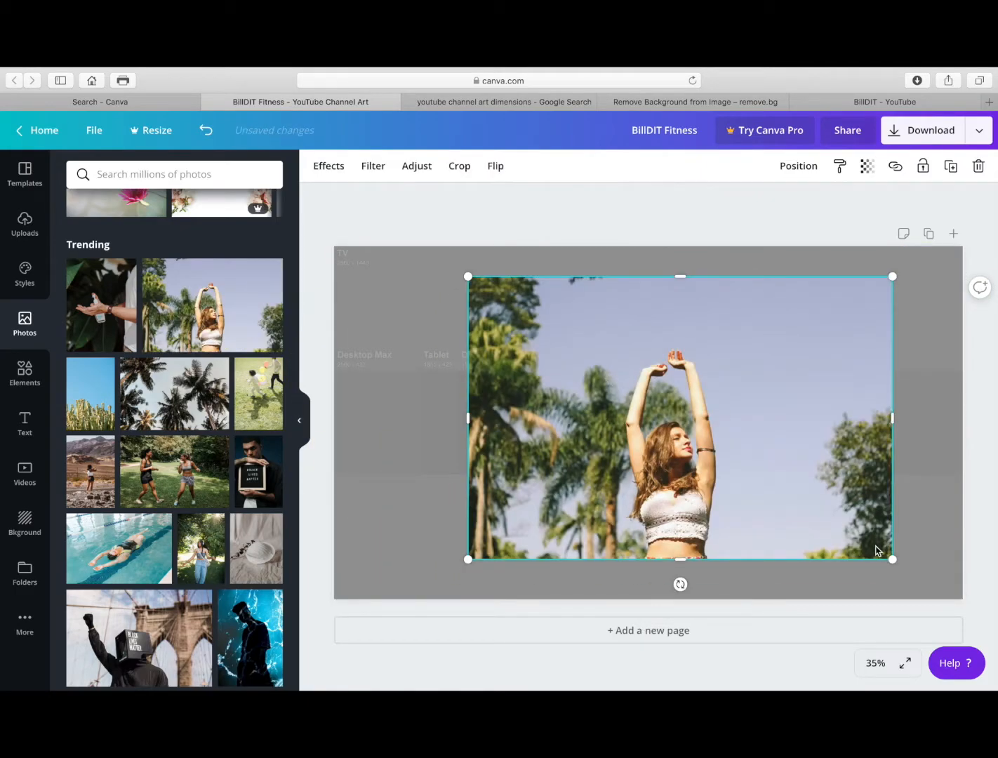
- Shrink the woman's photo to the height of the text and logo safe area and align it near that area's right end
drag(851, 541, 642, 385)
drag(575, 334, 801, 425)
drag(864, 485, 846, 471)
click(734, 530)
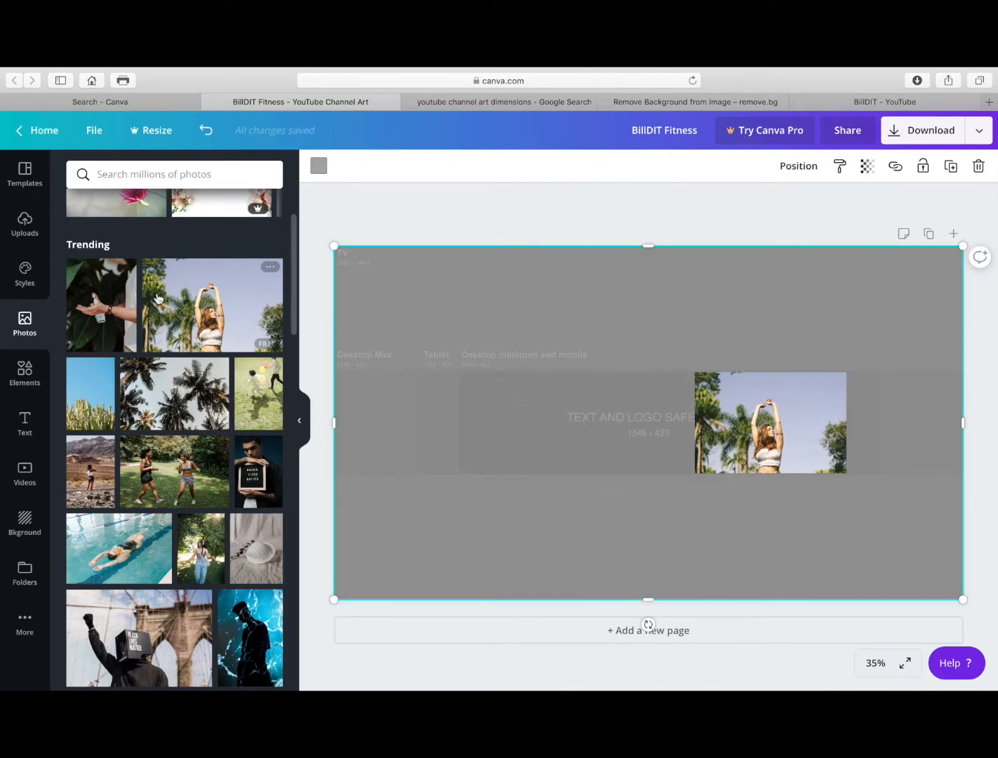
- Add a subheading reading "BillDIT" and move it to the upper part of the safe area, left of the photo
click(28, 426)
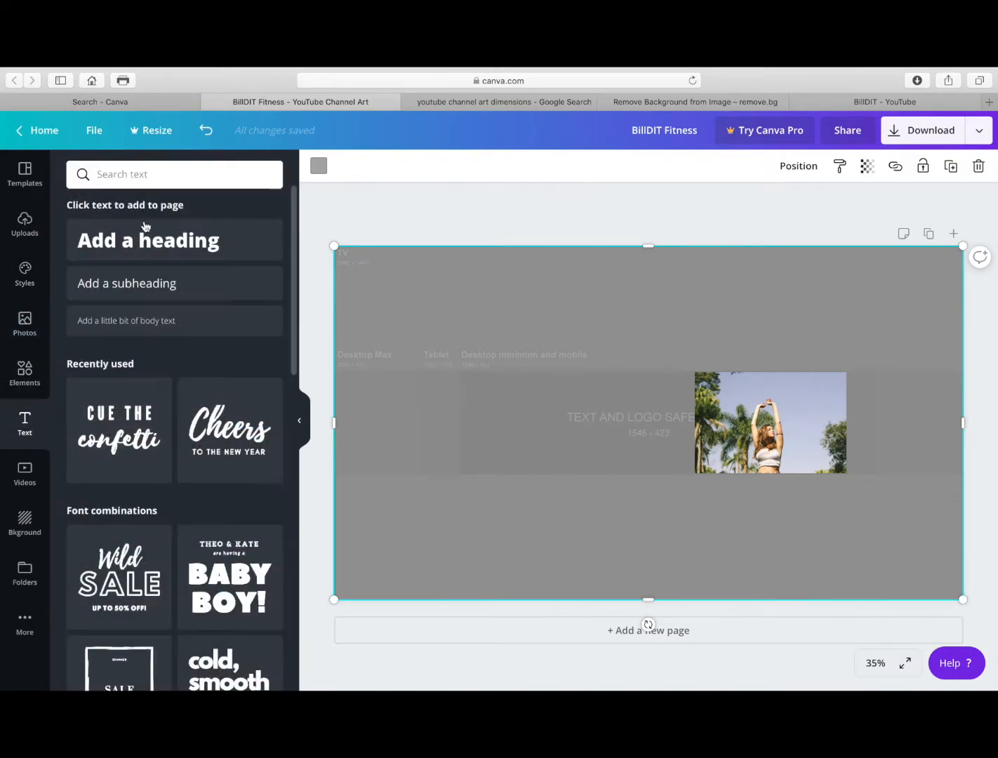
click(240, 285)
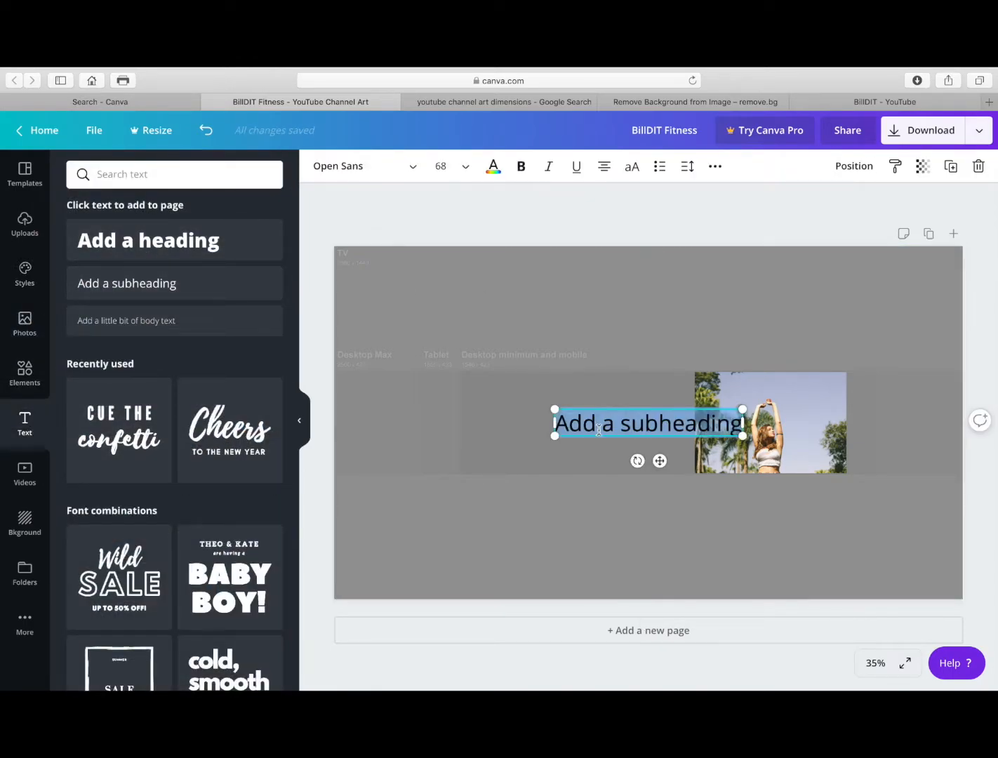
drag(612, 425, 728, 427)
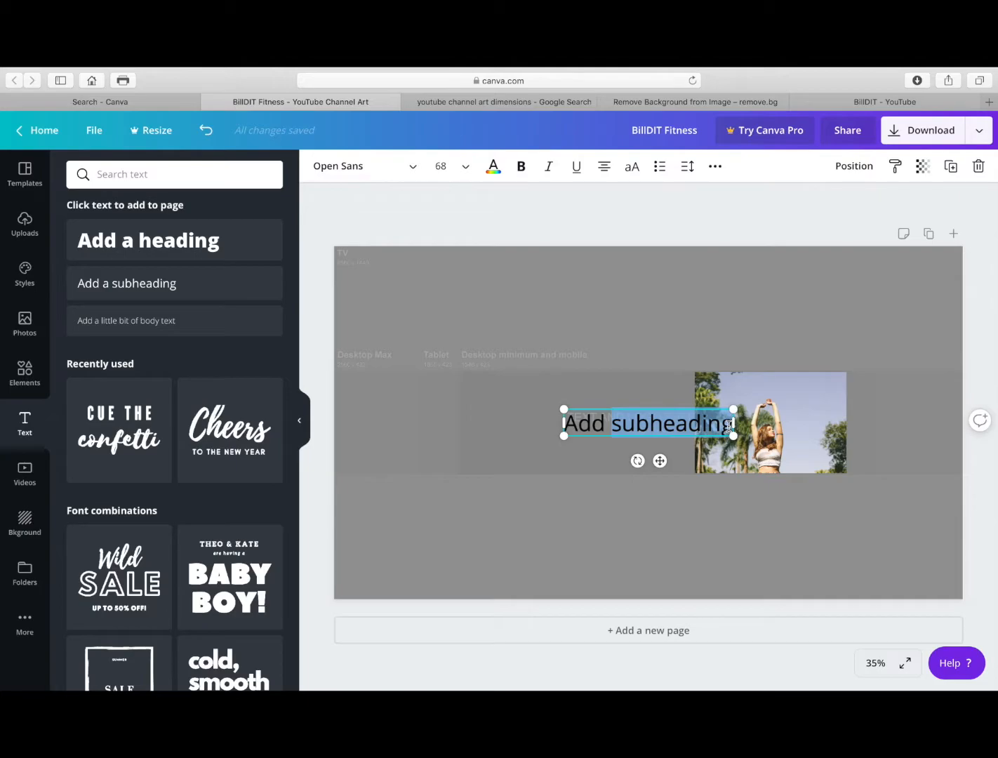
key(BackSpace)
text(Bil)
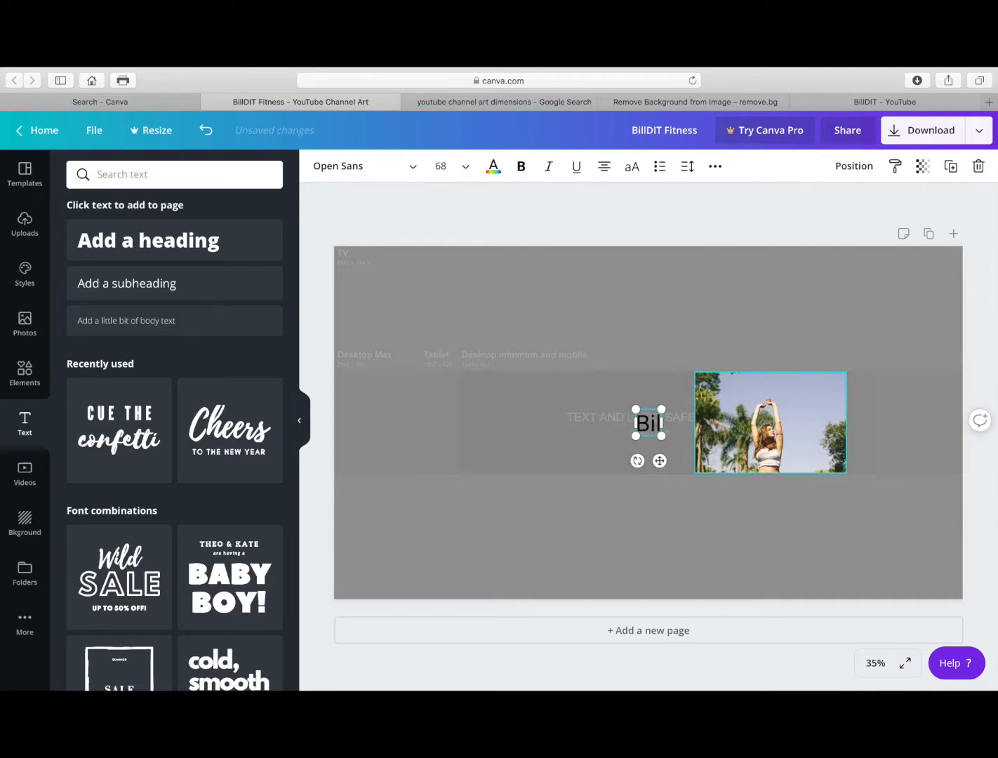
text(lDIT)
key(Return)
key(BackSpace)
click(723, 495)
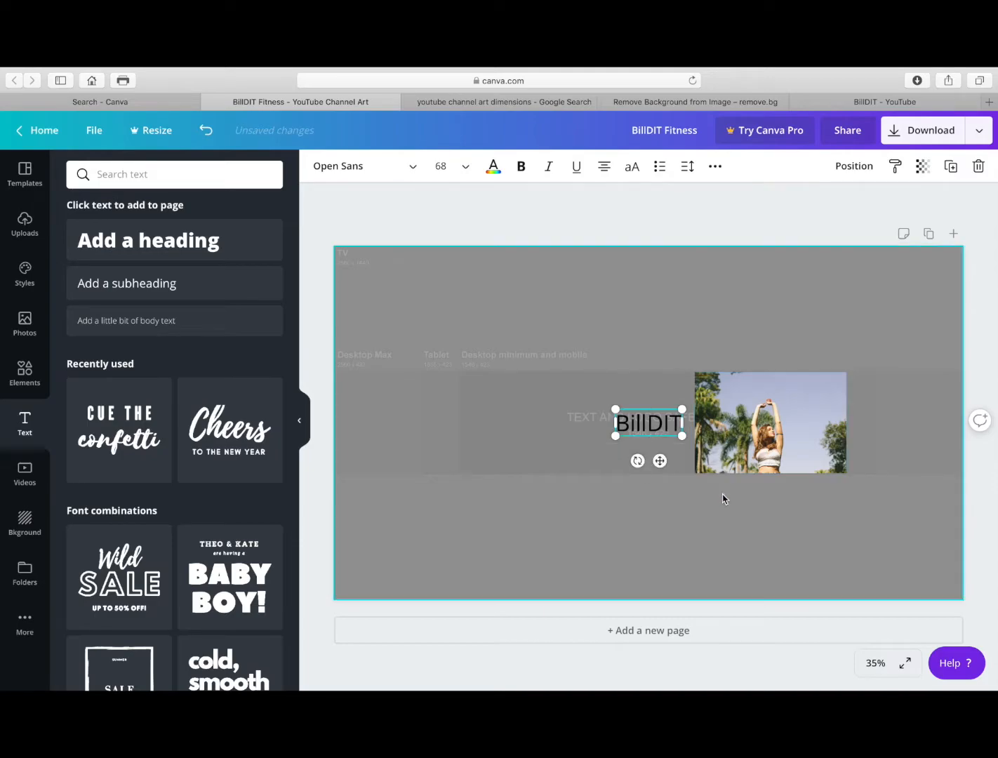
click(641, 424)
drag(658, 455, 597, 420)
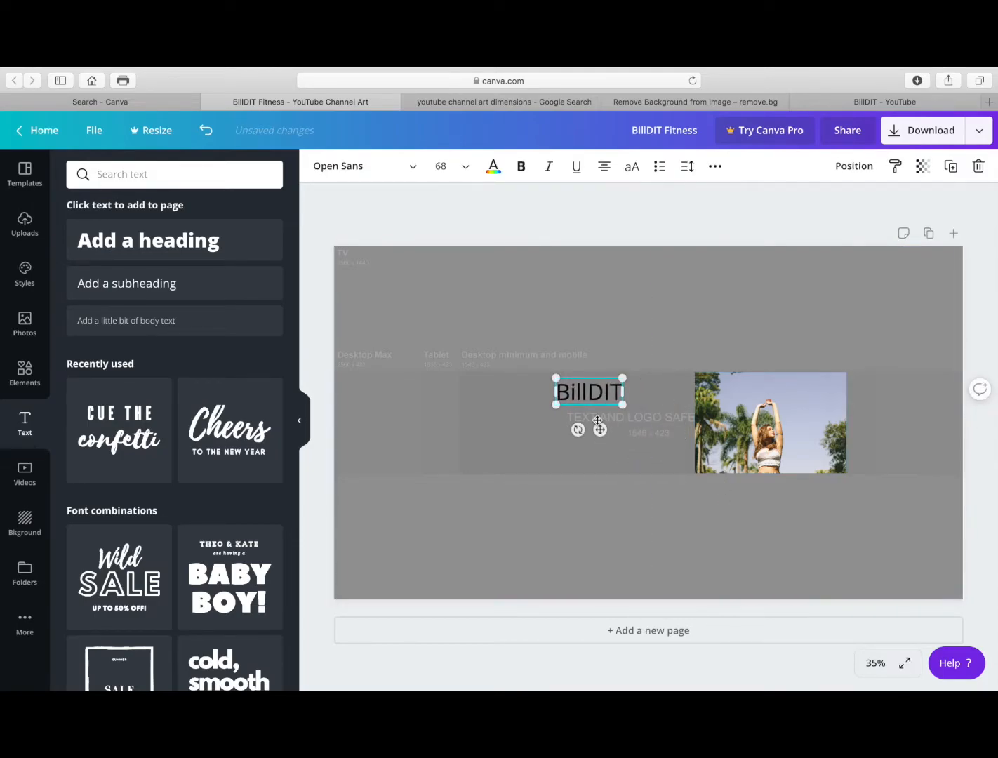
- Search Google Images for "Pinterest Canva Fonts"
click(555, 104)
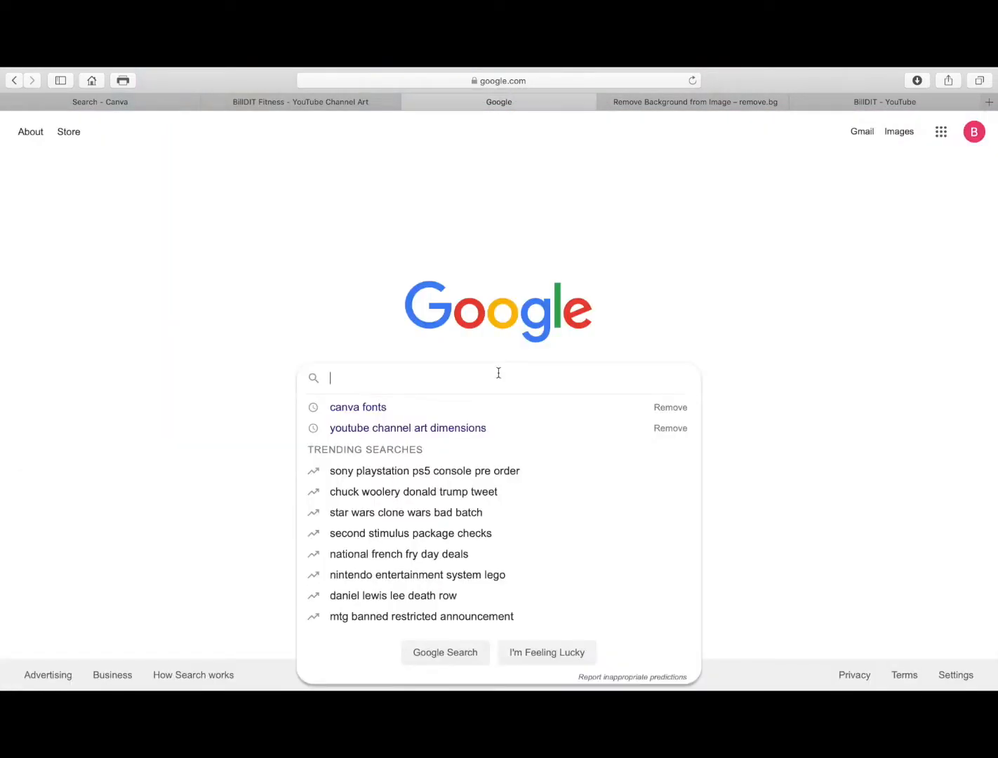
text(Pint)
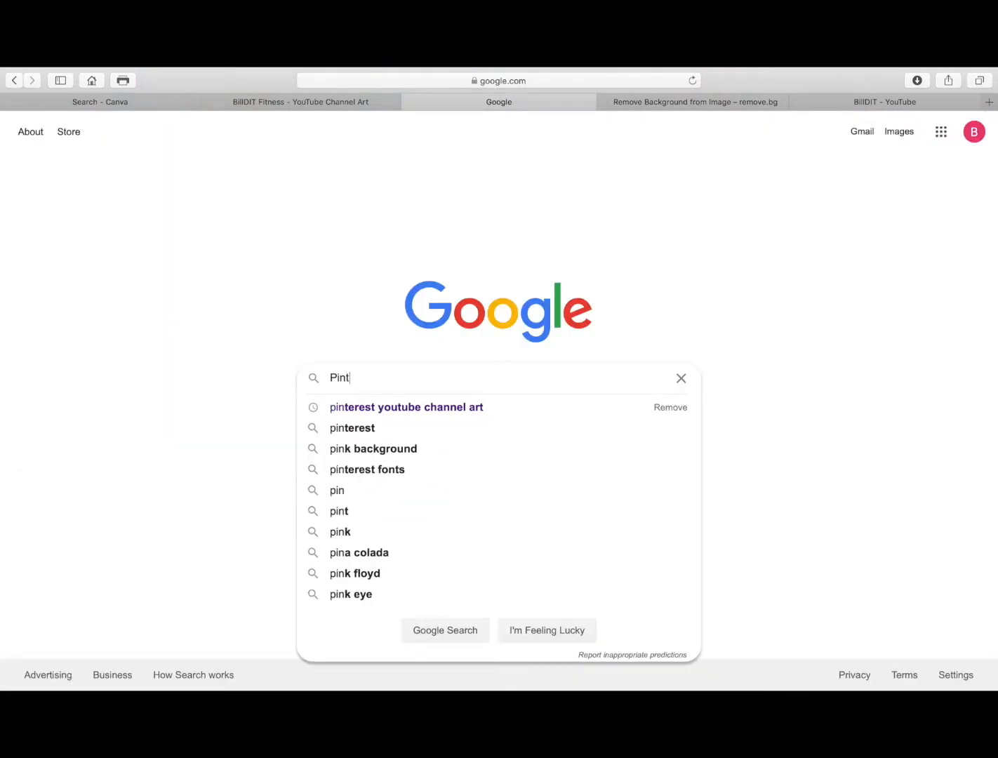
text(erest Canva)
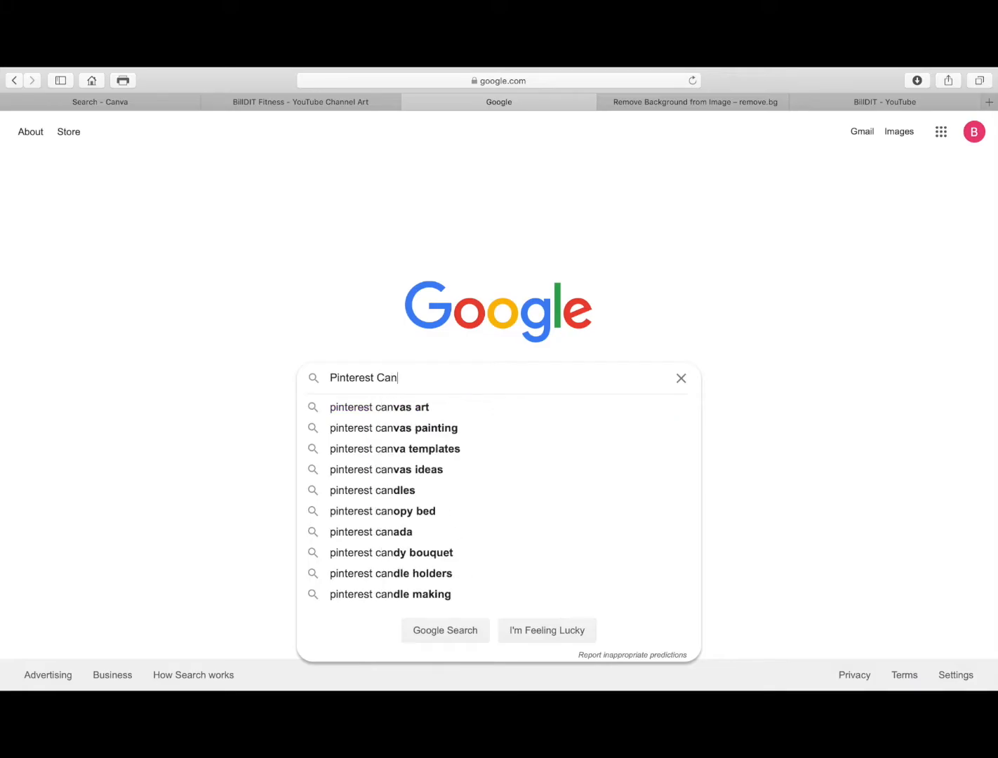
text(onts)
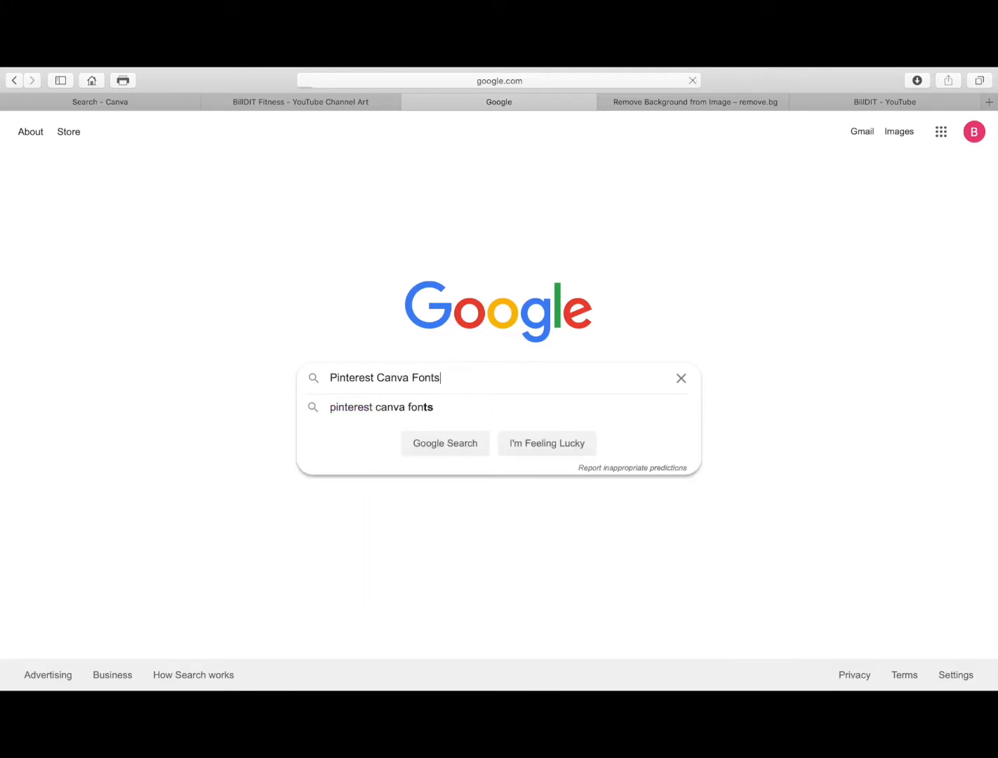
key(Return)
click(196, 181)
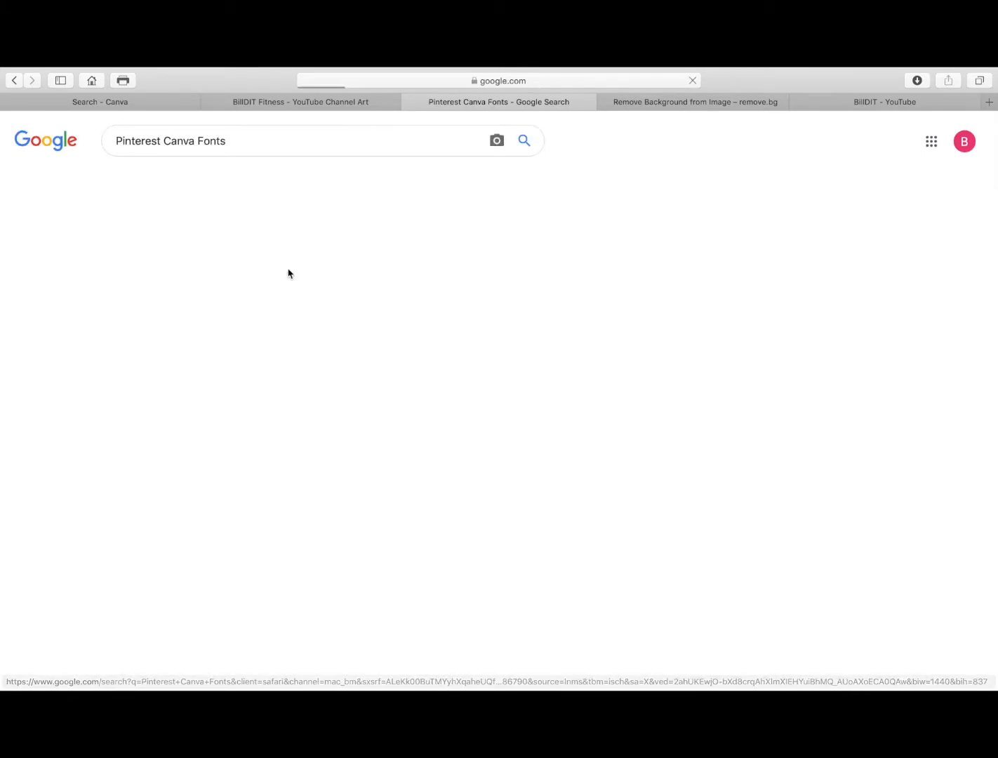
- Open the grey font combination image that shows Cabin Sketch and Aileron Thin from the image results
scroll(568, 404, down, 2)
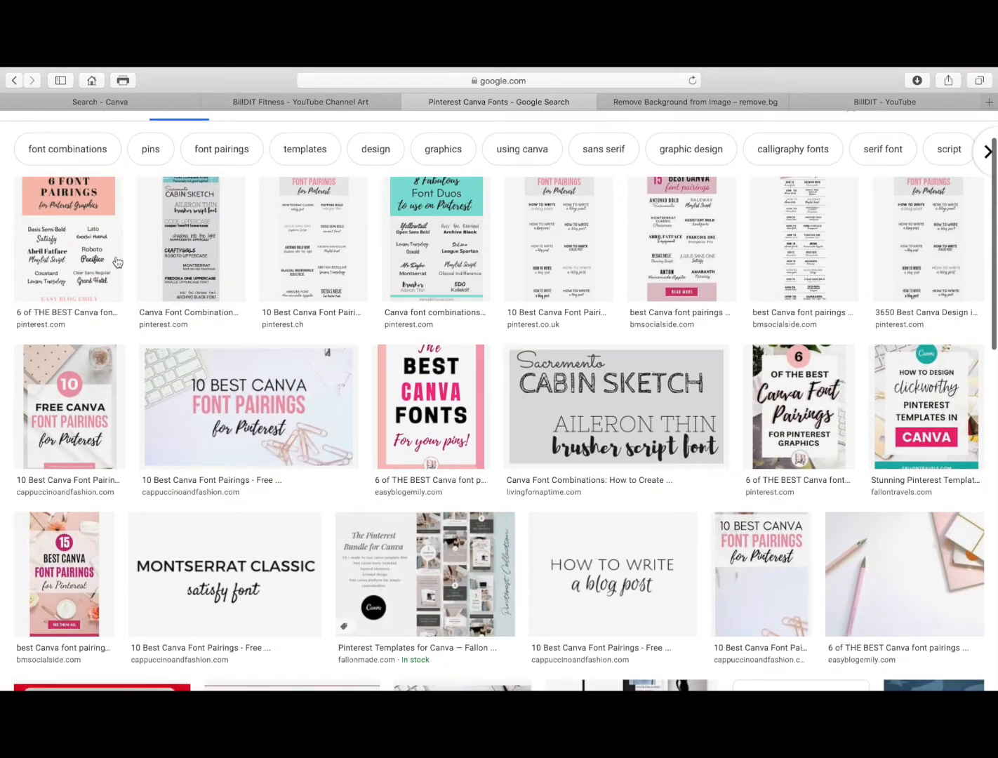
click(422, 260)
click(467, 520)
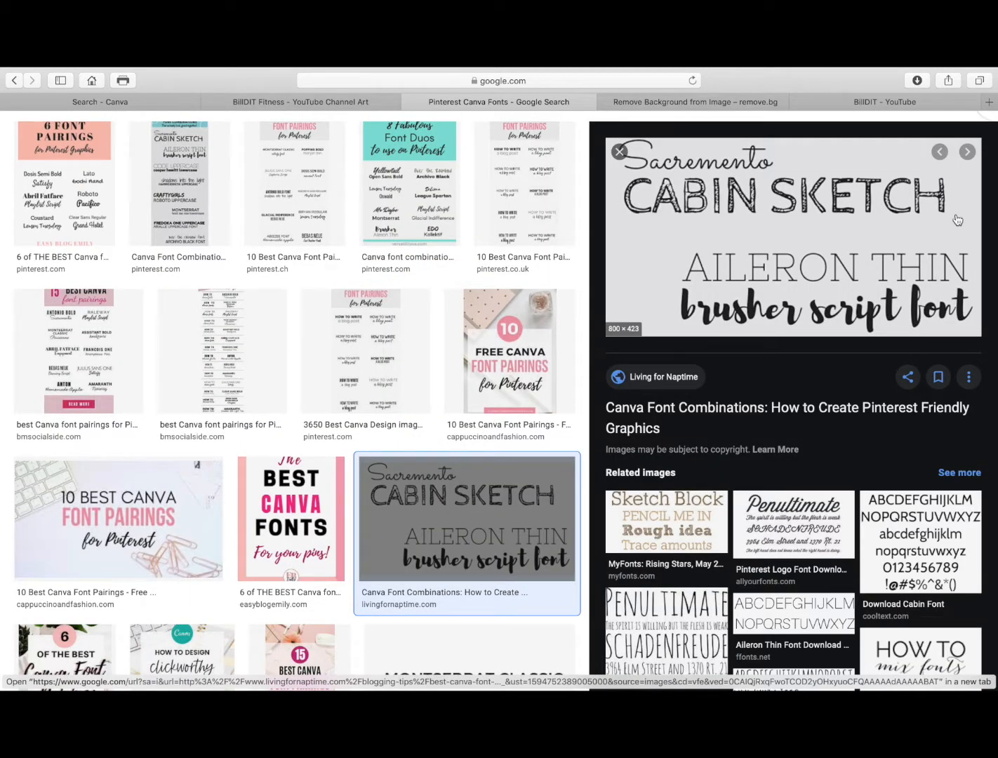
- Back in the Canva design, set the "BillDit" text's font to Cabin Sketch and tilt it so it slopes upward to the right
click(328, 104)
click(384, 168)
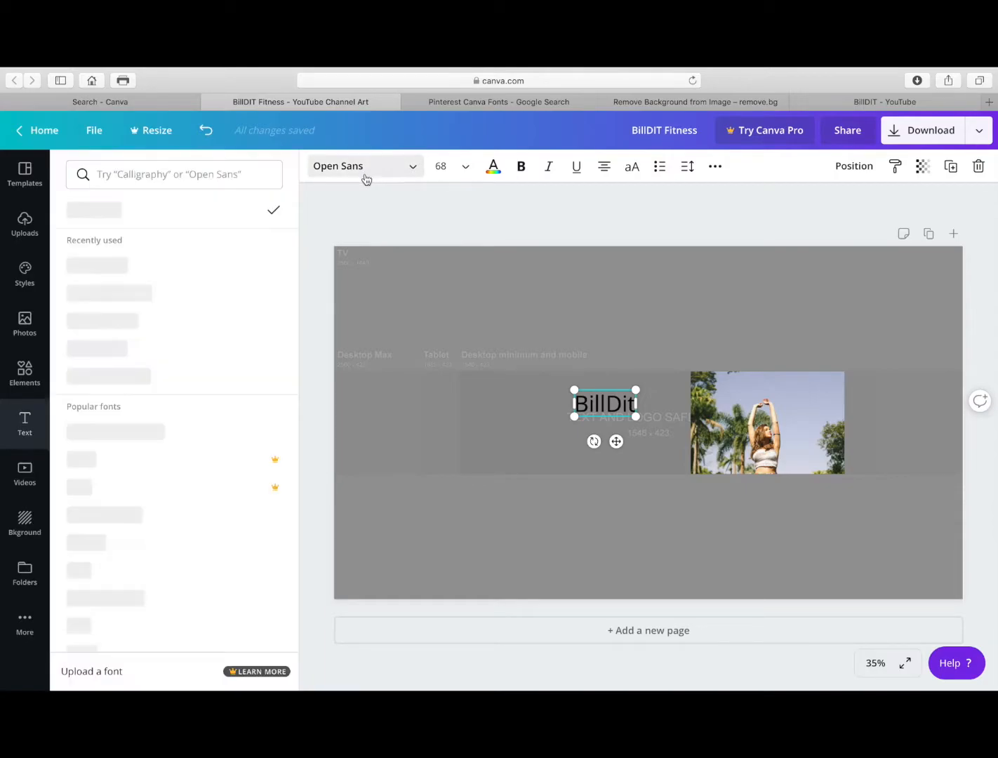
click(226, 173)
text(Cabin)
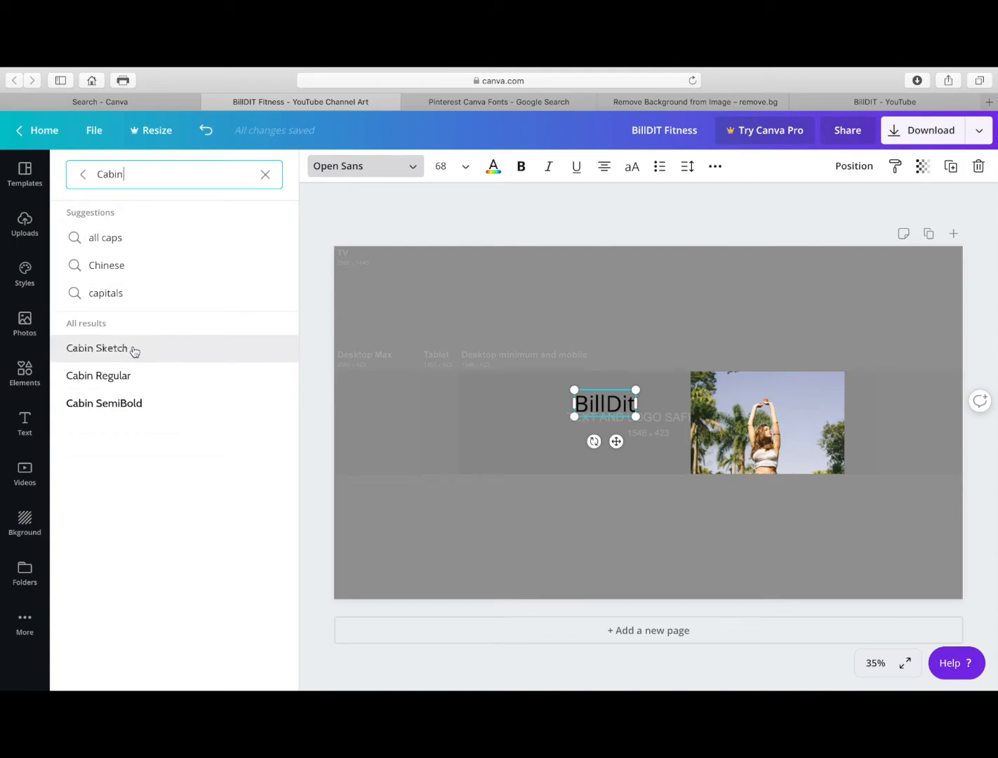
click(134, 351)
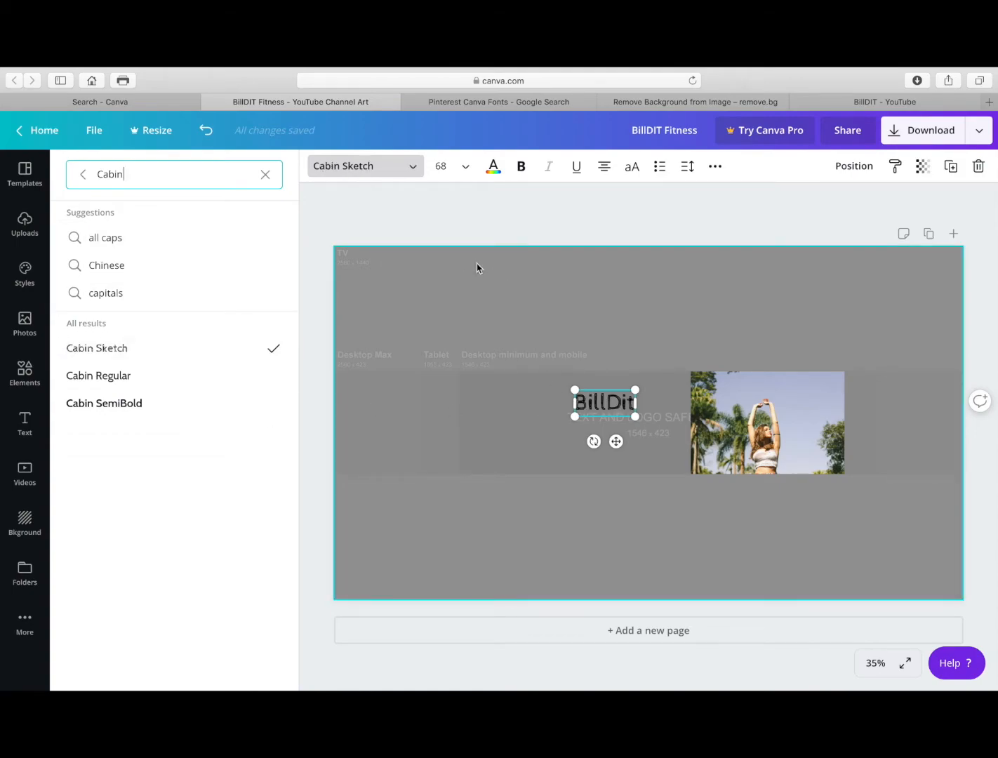
drag(601, 433, 584, 453)
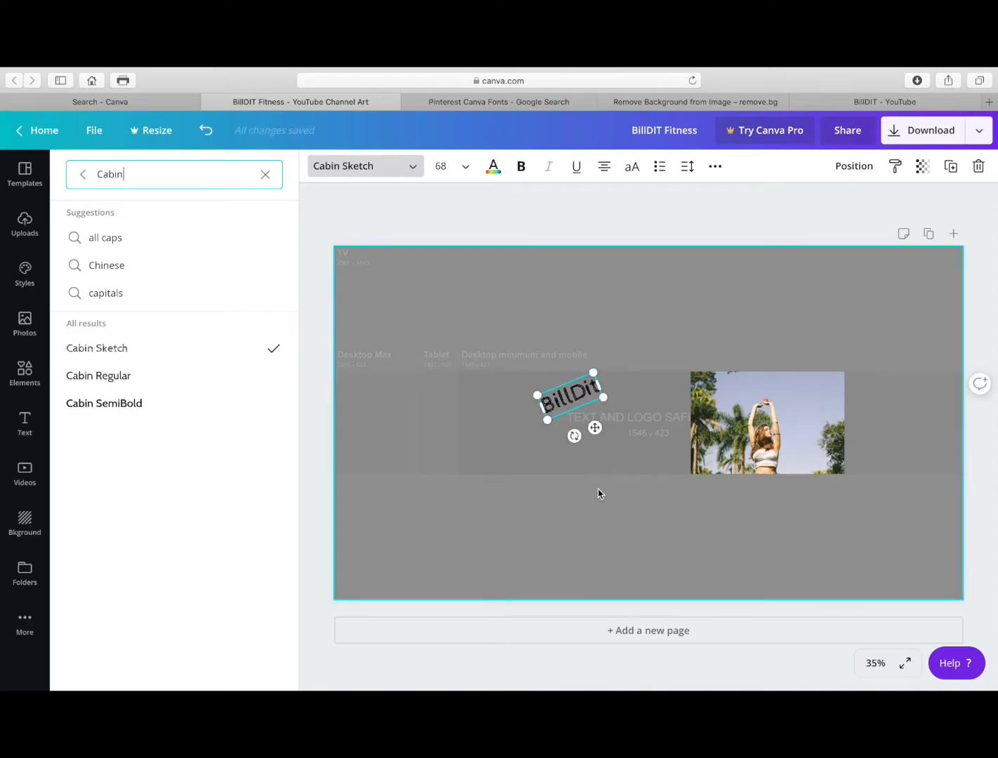
click(598, 491)
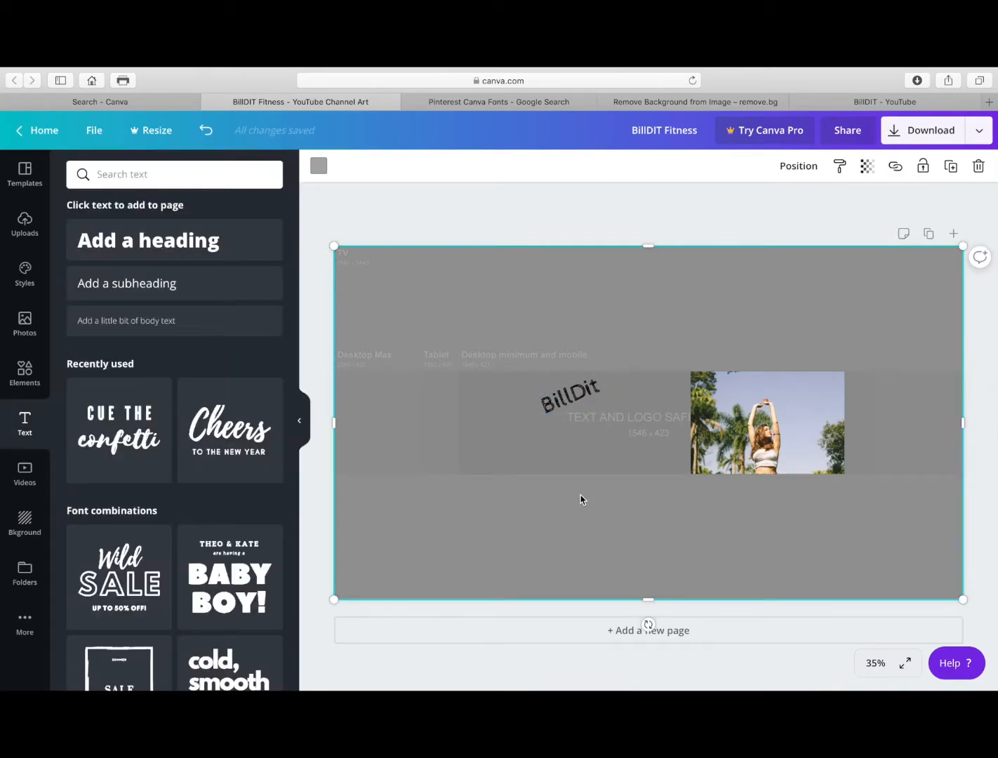
- Add a subheading reading "Sore As Hell" below the channel name and set its font size to 48
click(172, 284)
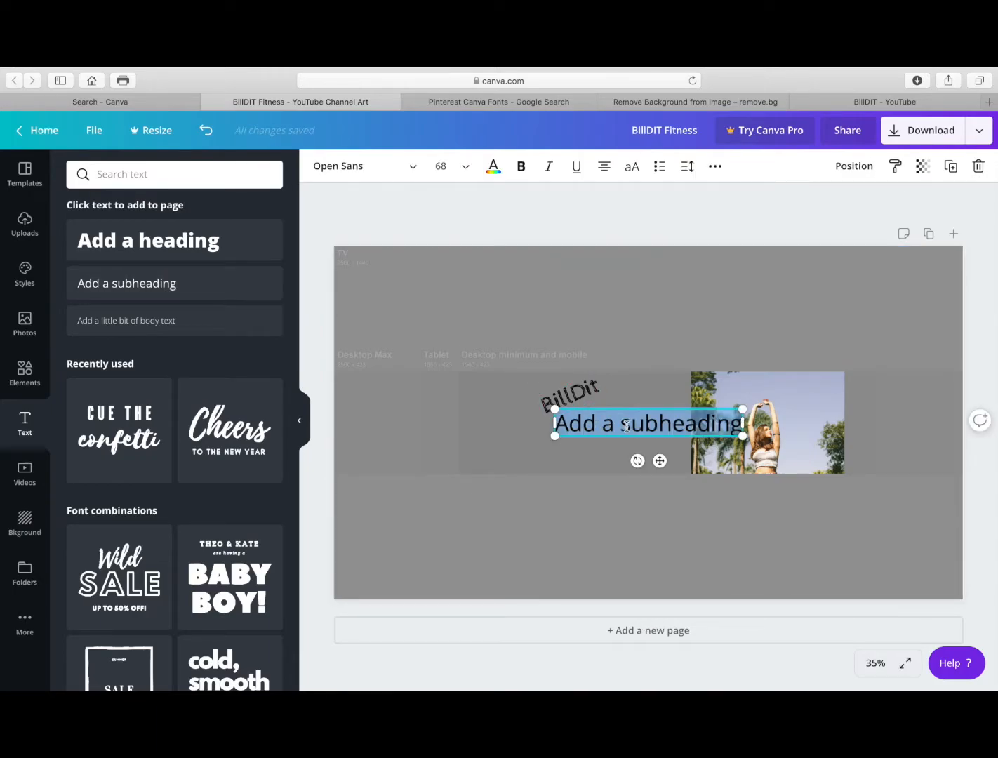
text(Sore)
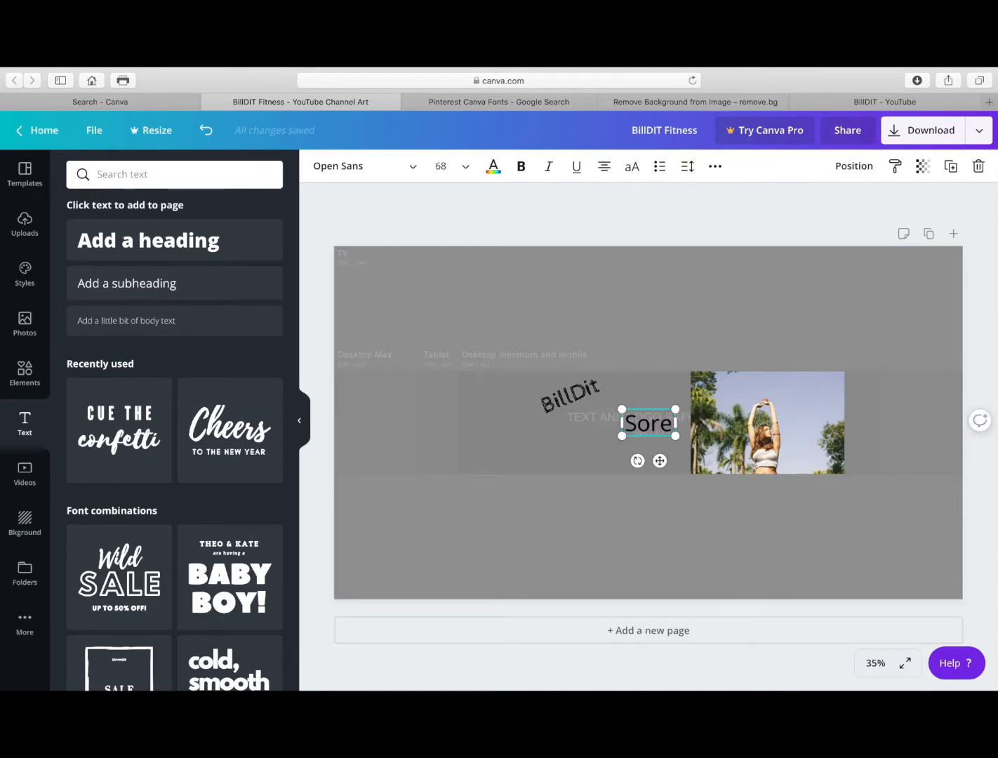
text( as Hell)
key(Left)
key(Left)
key(Left)
key(Left)
key(Left)
key(Left)
key(BackSpace)
text(A)
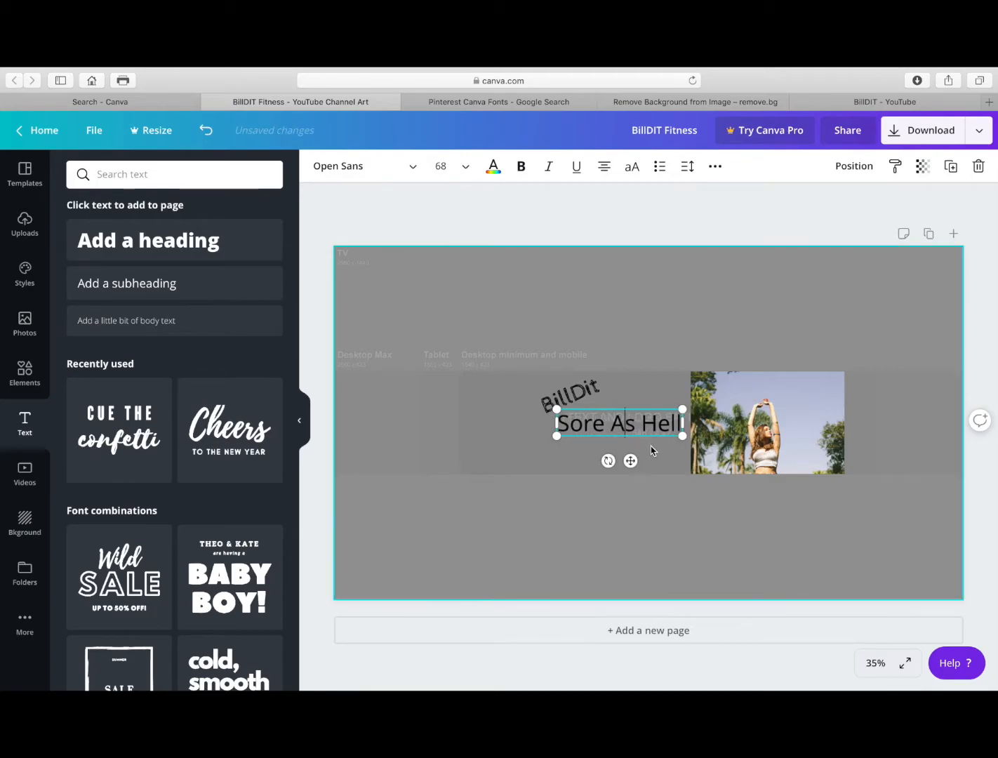
click(463, 173)
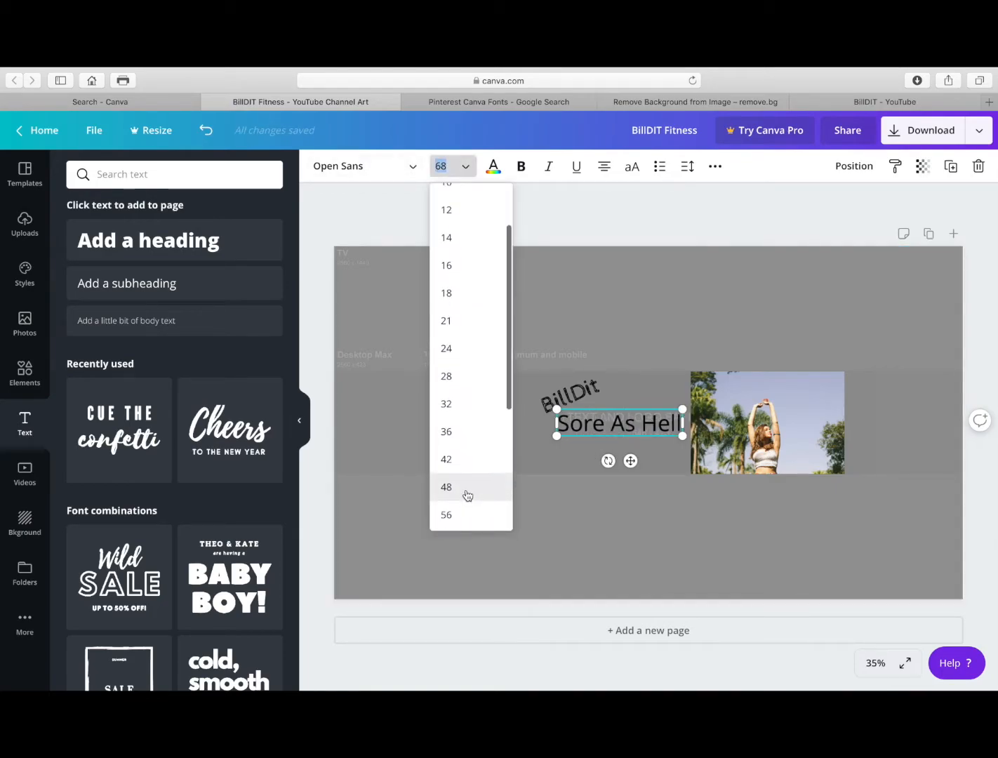
click(476, 487)
- Add body text reading "& Back For More!" and shift it slightly left beneath "Sore As Hell"
click(169, 323)
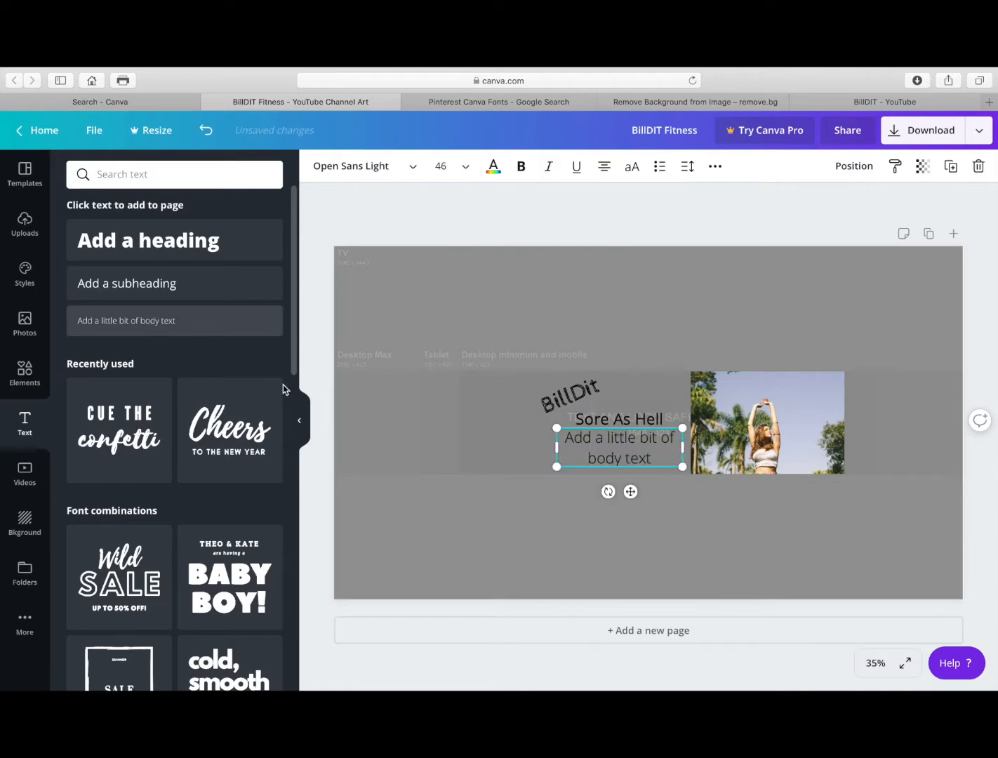
text(& Back For More!)
click(574, 476)
click(580, 437)
drag(615, 470, 598, 470)
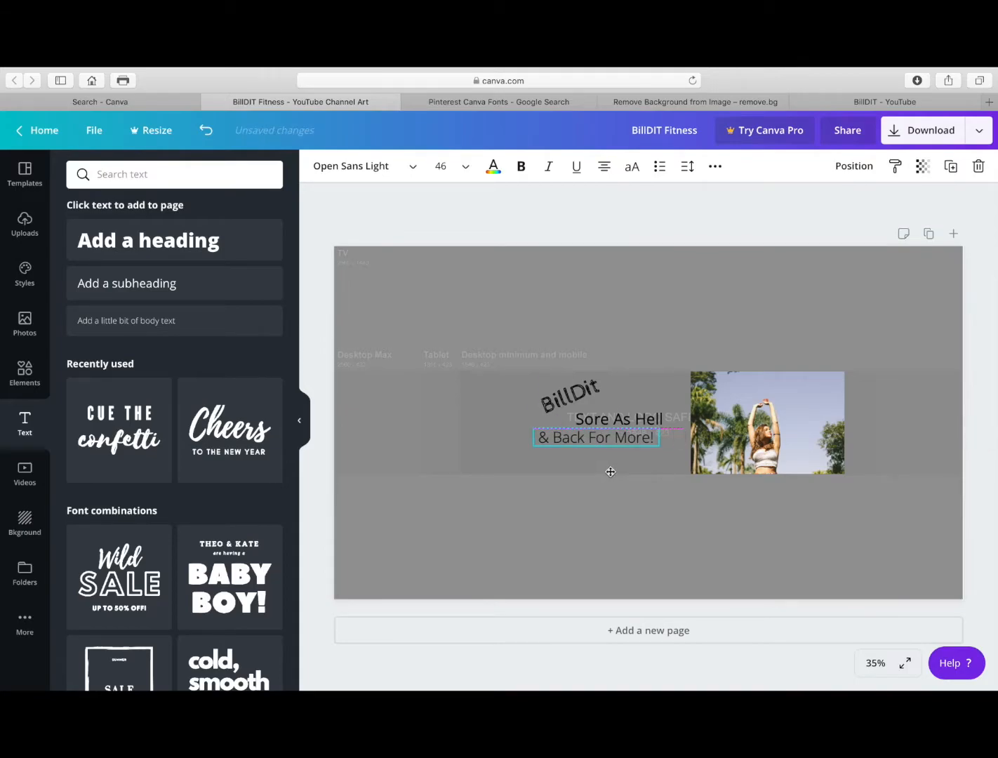
- Color the "& Back For More!" and "Sore As Hell" texts yellow (#ffde59)
click(495, 169)
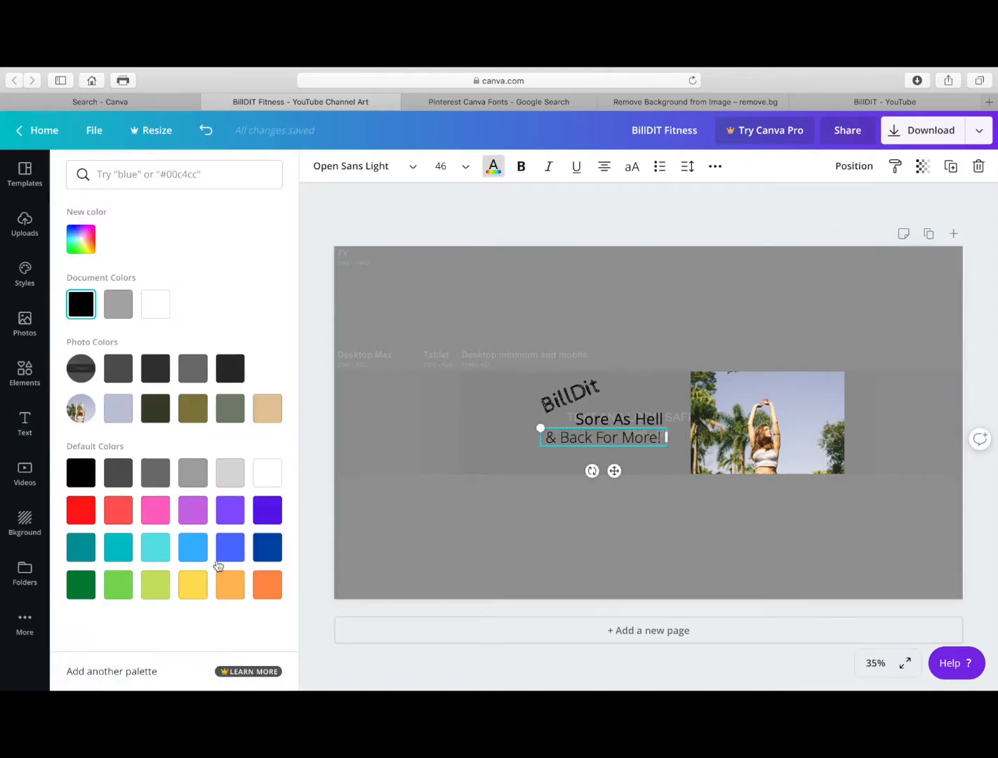
click(202, 592)
click(617, 419)
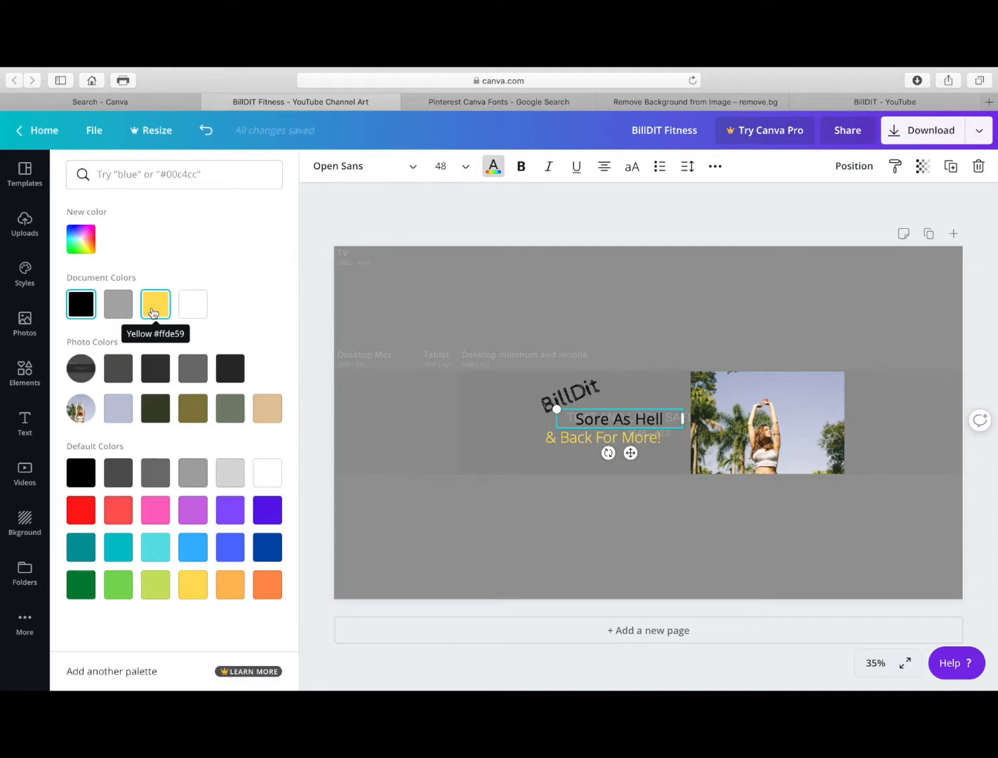
click(153, 312)
click(619, 534)
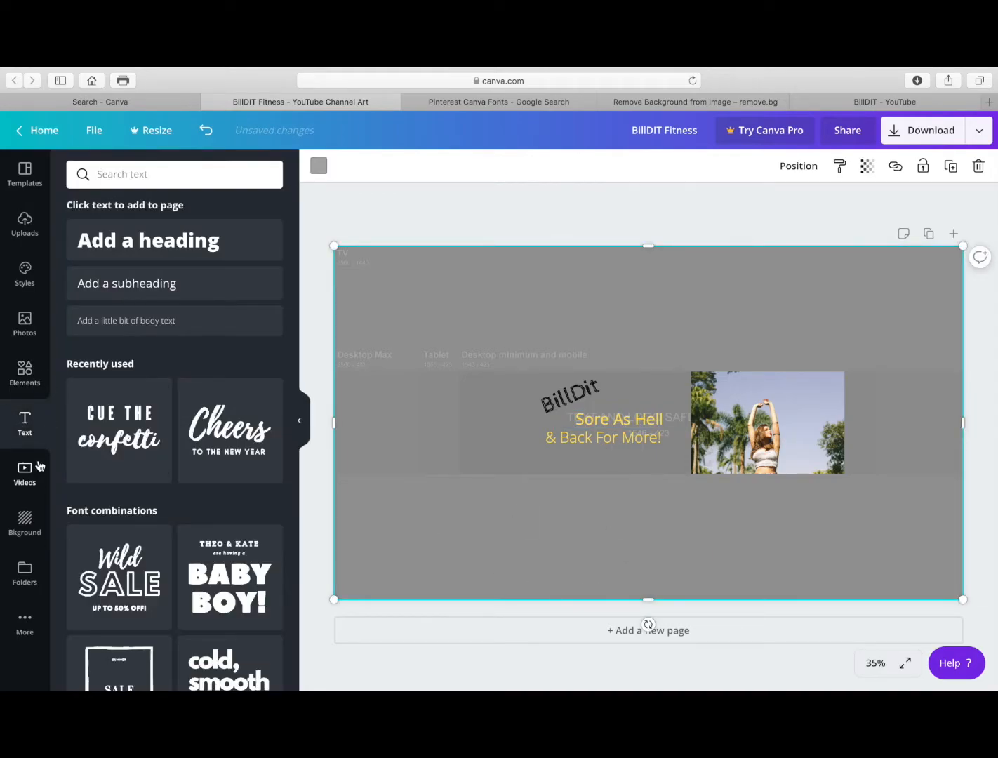
- Search the elements for "workout", add the red heartbeat heart, and shrink it to fit left of the "BillDit" text
click(24, 370)
scroll(156, 419, down, 10)
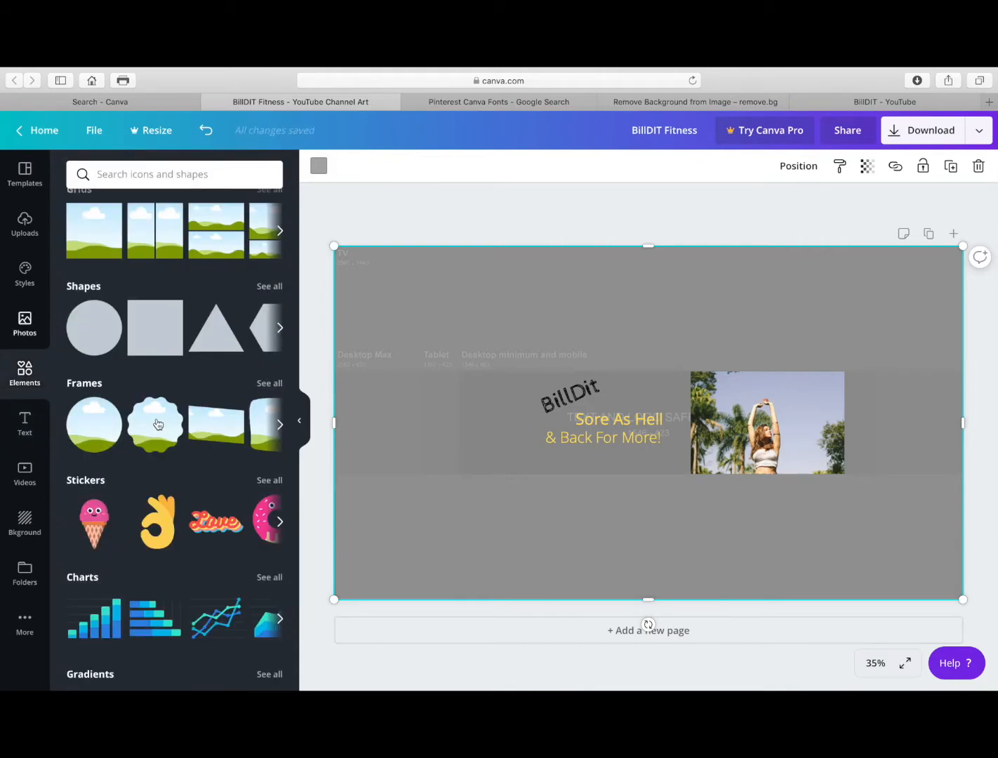
click(143, 175)
text(workout)
key(Return)
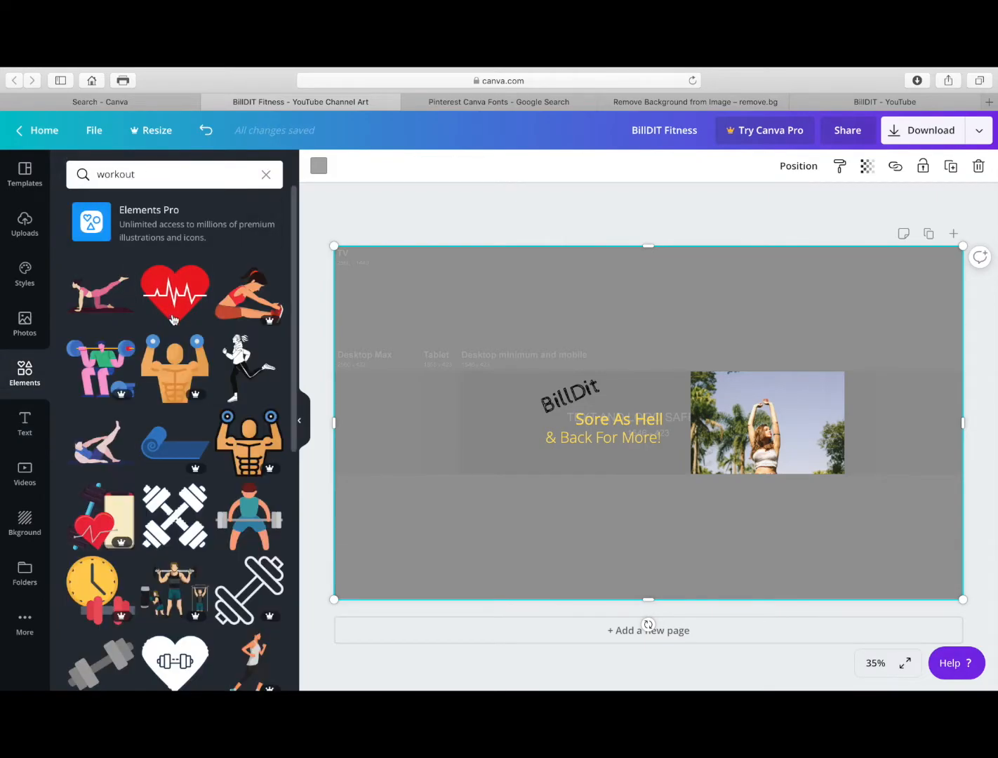
drag(181, 300, 468, 401)
drag(592, 505, 504, 430)
drag(487, 384, 513, 401)
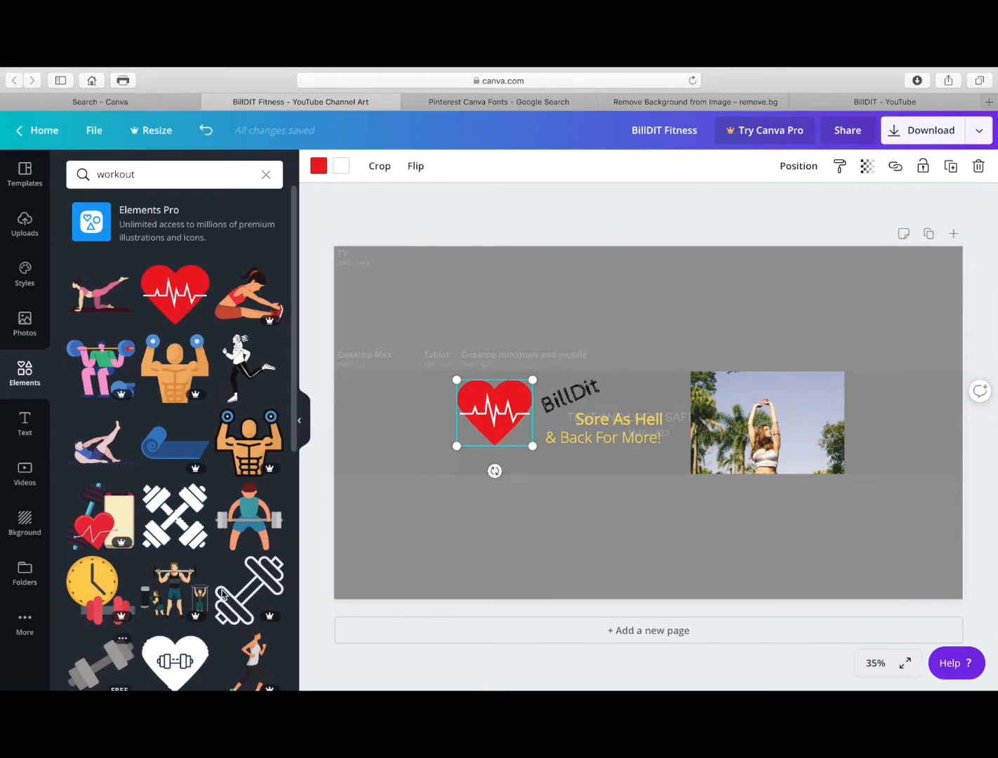
- Add a shrunken grey dumbbell graphic at the banner's left end and the blue exercise mat at its right end
drag(353, 435, 372, 432)
drag(463, 503, 381, 448)
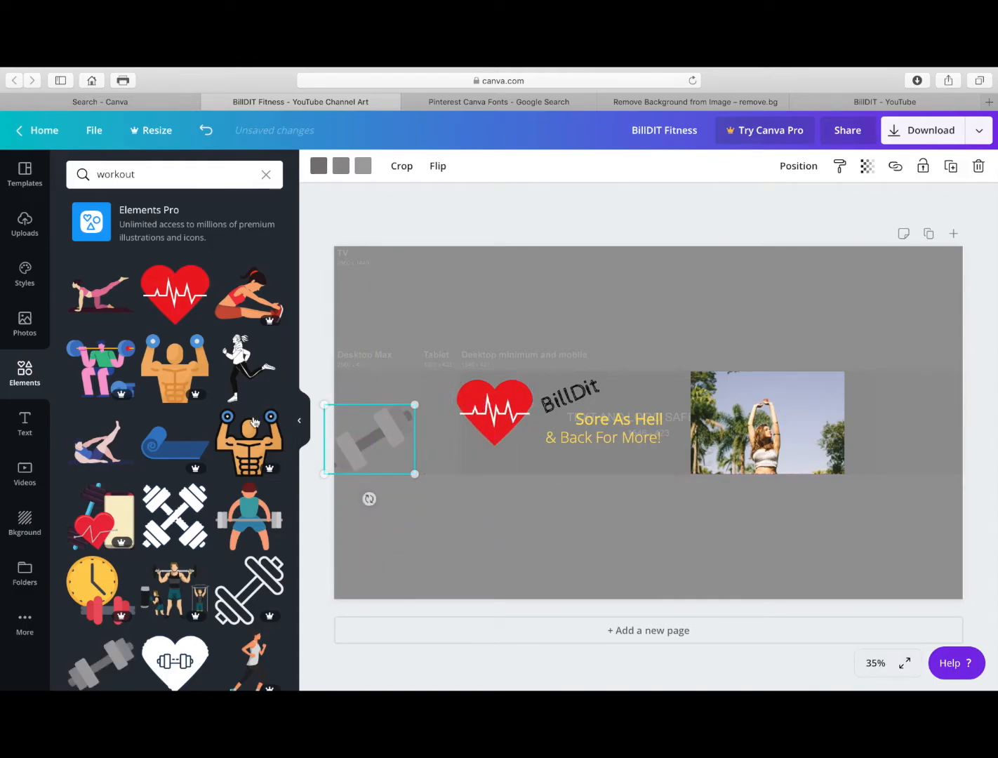
drag(293, 440, 675, 431)
drag(908, 517, 820, 478)
drag(698, 464, 914, 460)
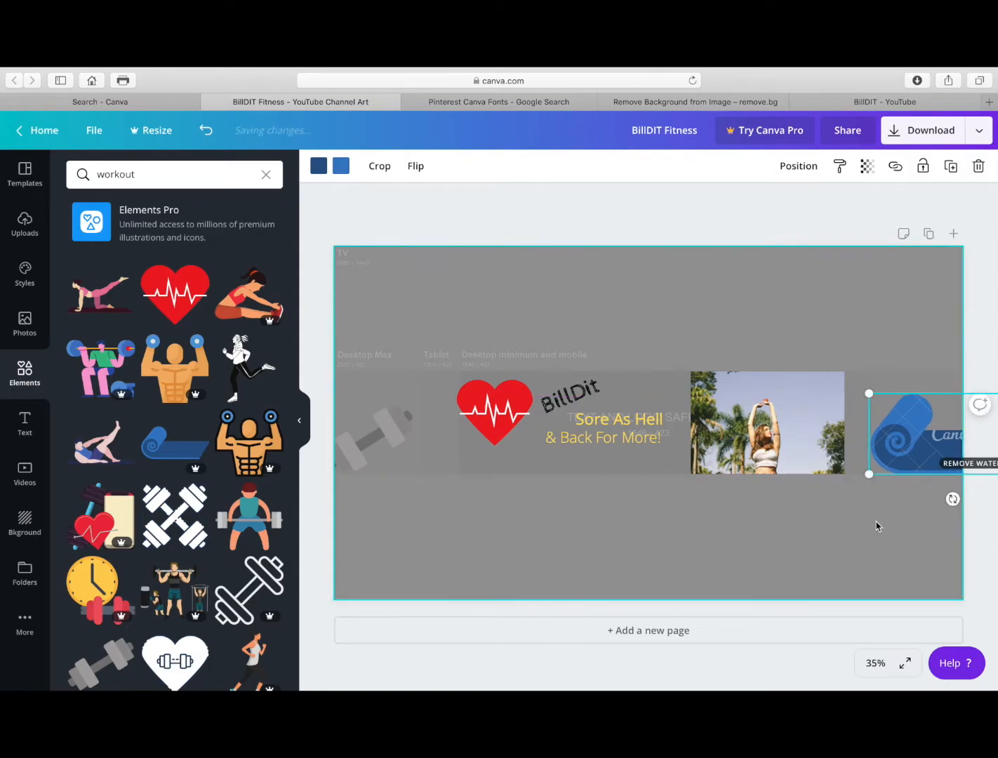
click(823, 523)
- Add body text reading "New Episodes Every Sunday & Thursday" and move it directly beneath "& Back For More!"
click(38, 417)
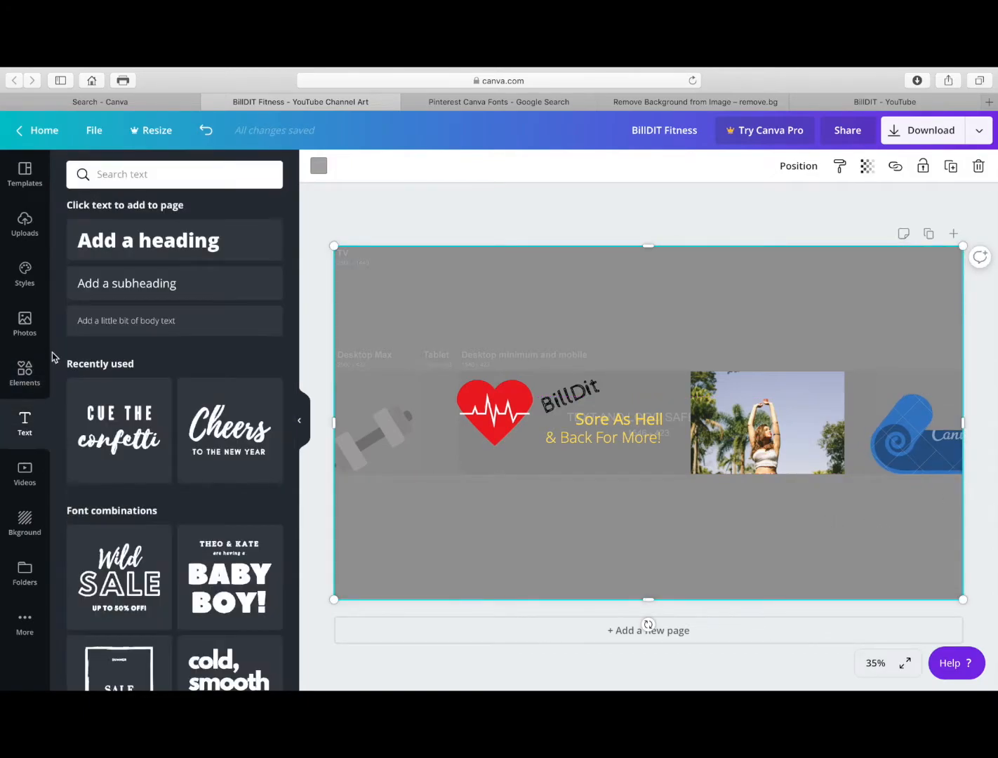
drag(562, 453, 563, 453)
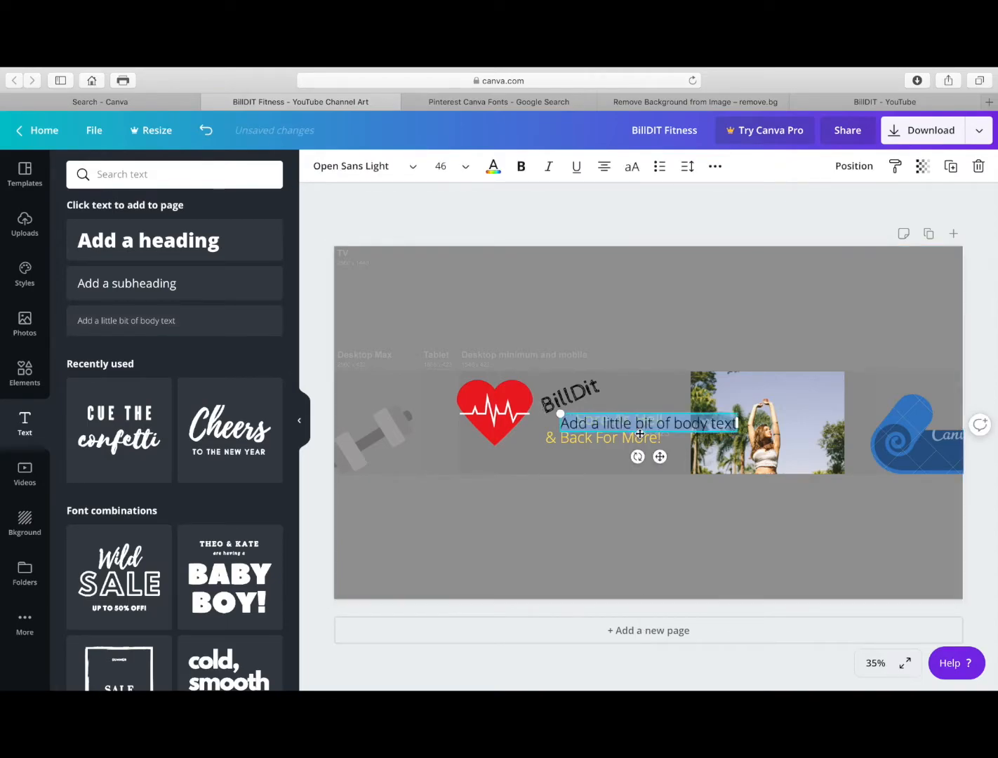
text(New!)
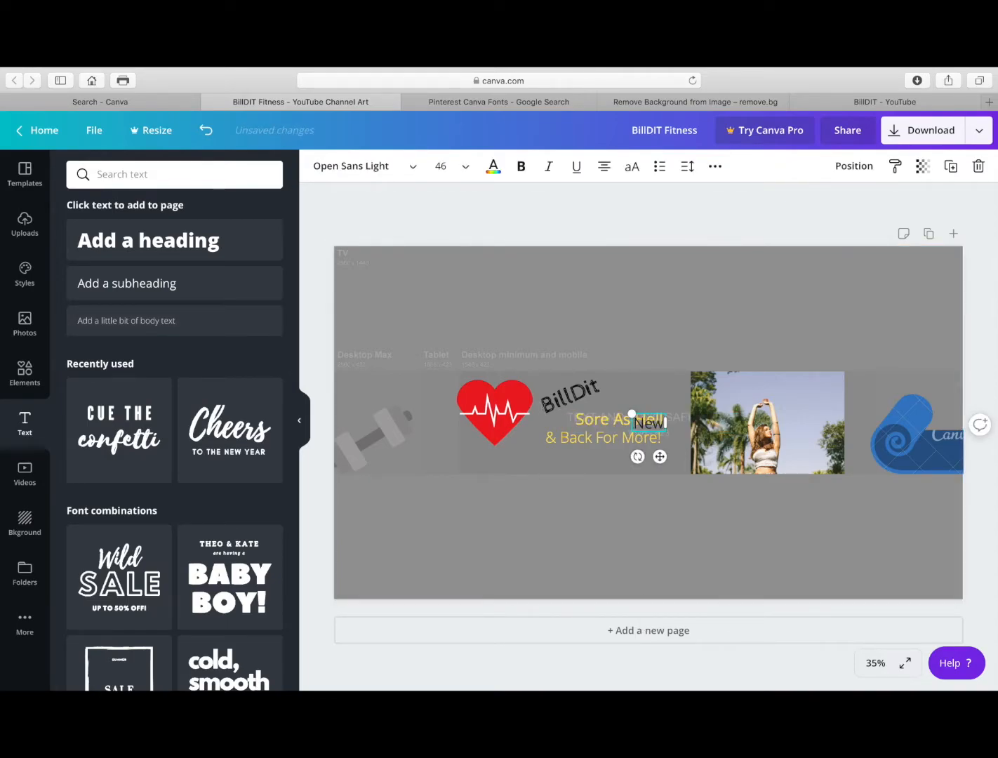
key(BackSpace)
text( Episodes)
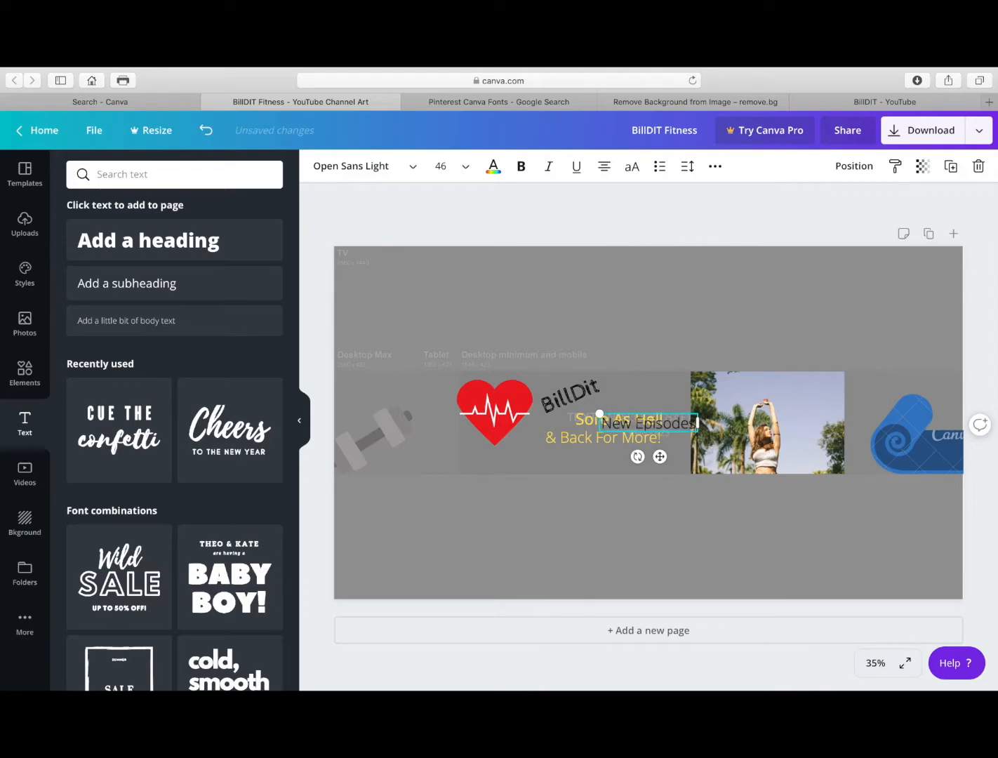
text( Every)
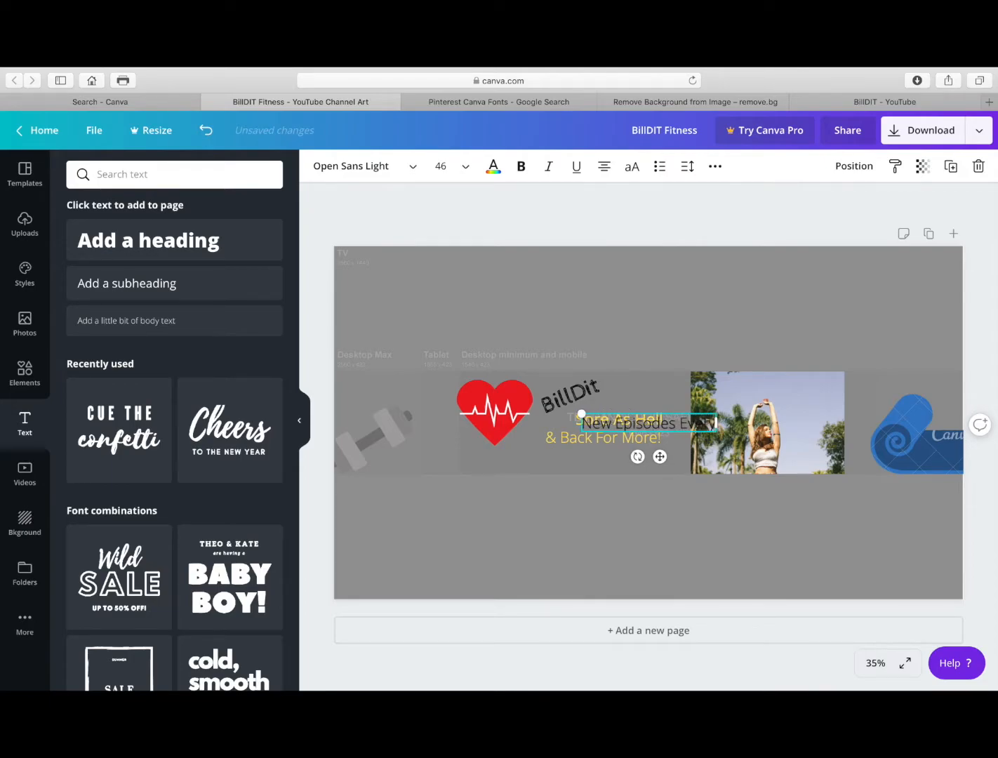
text( Sunday)
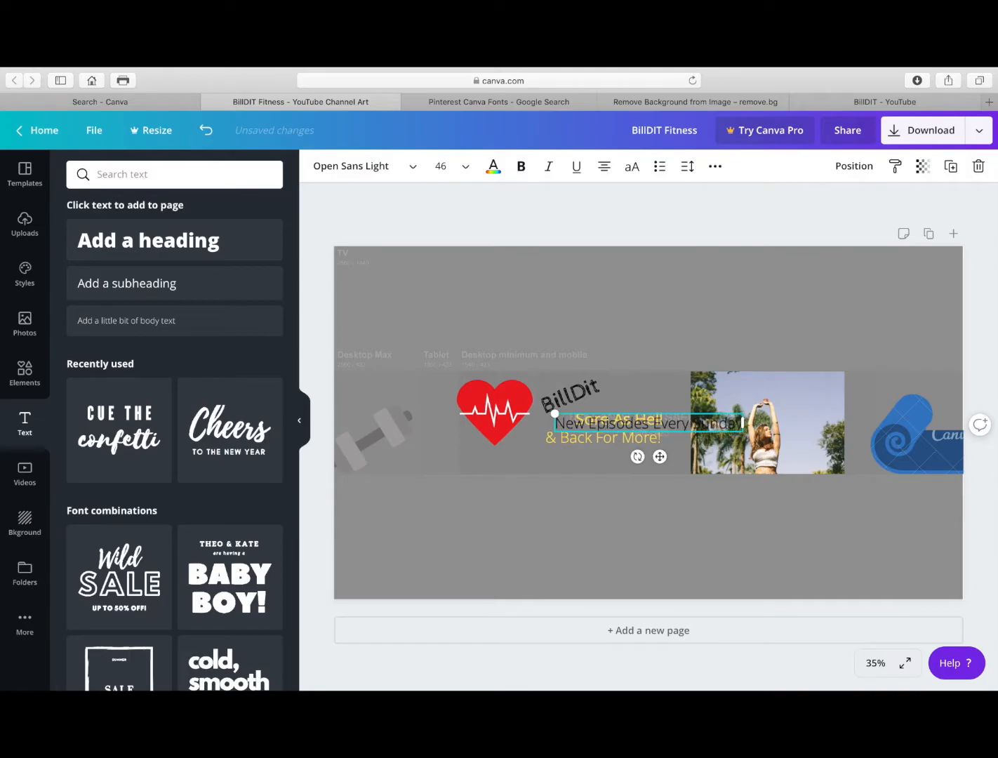
text( & Thursday)
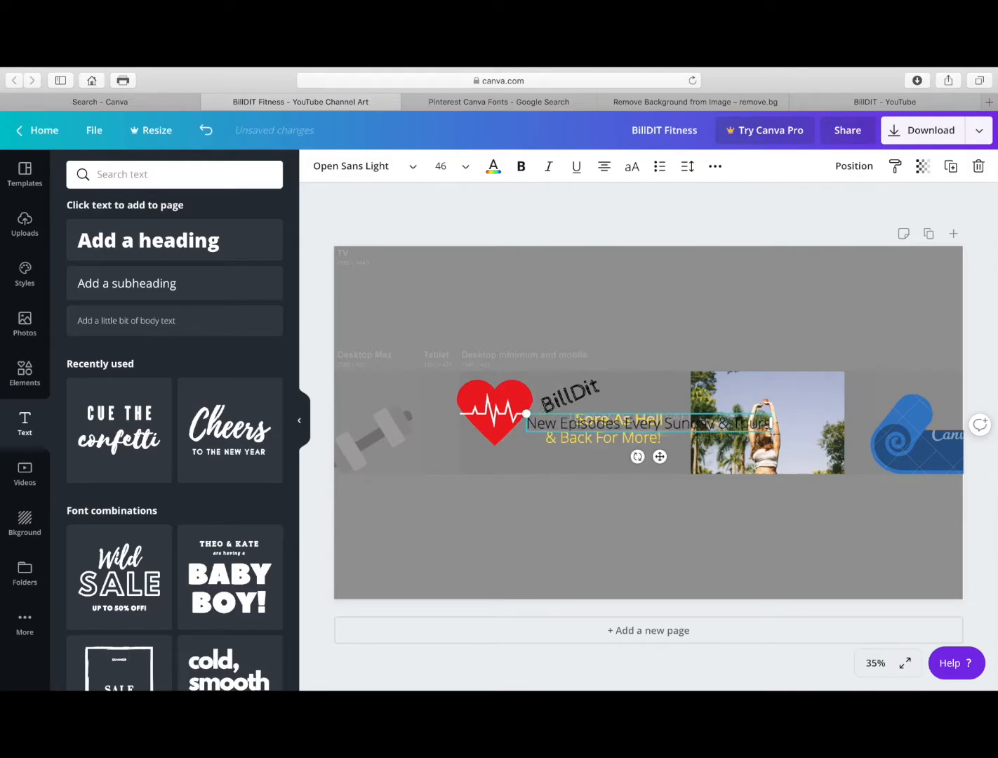
key(Return)
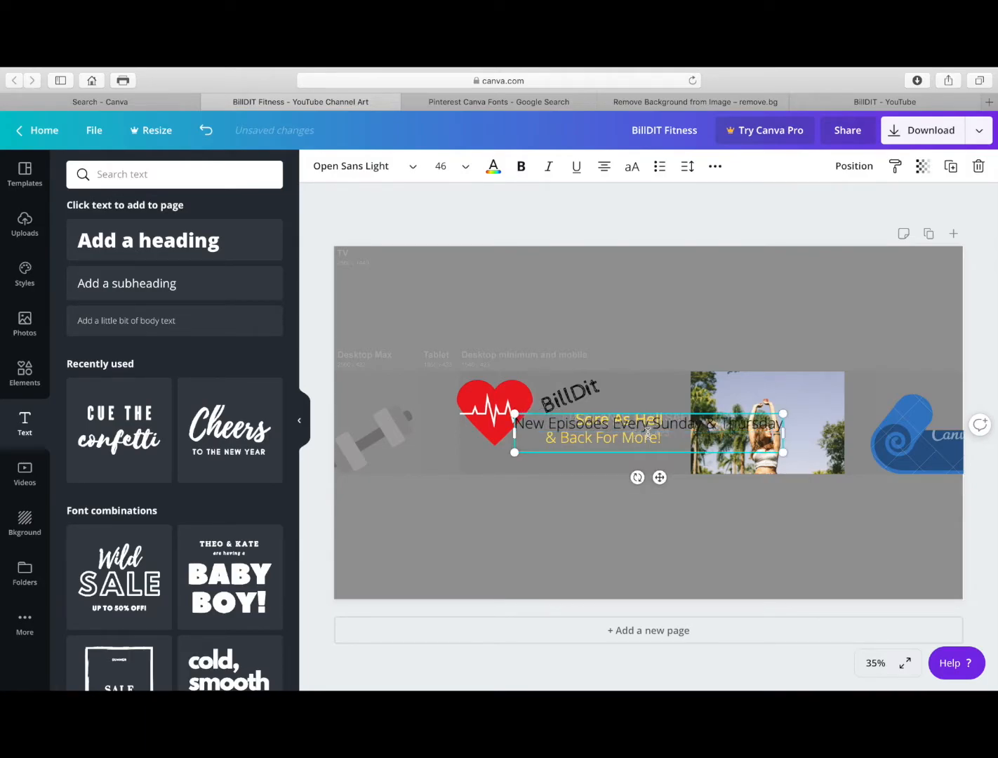
key(BackSpace)
drag(660, 458, 589, 494)
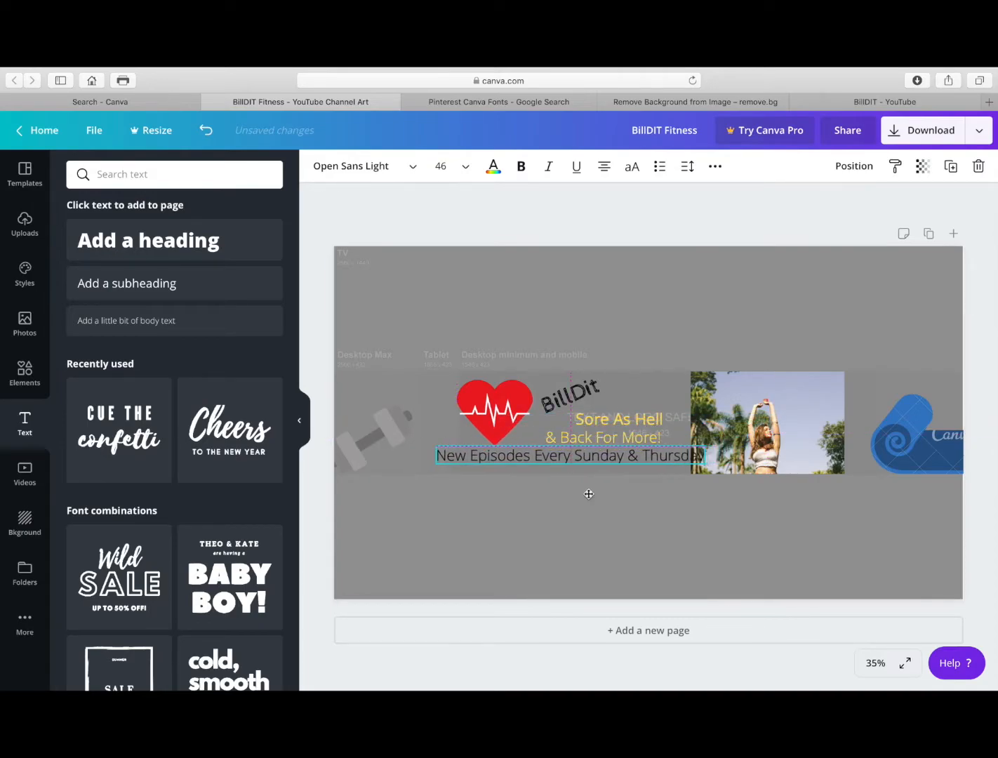
- Set the "New Episodes Every Sunday & Thursday" text to size 36 and color it white
click(442, 165)
click(457, 506)
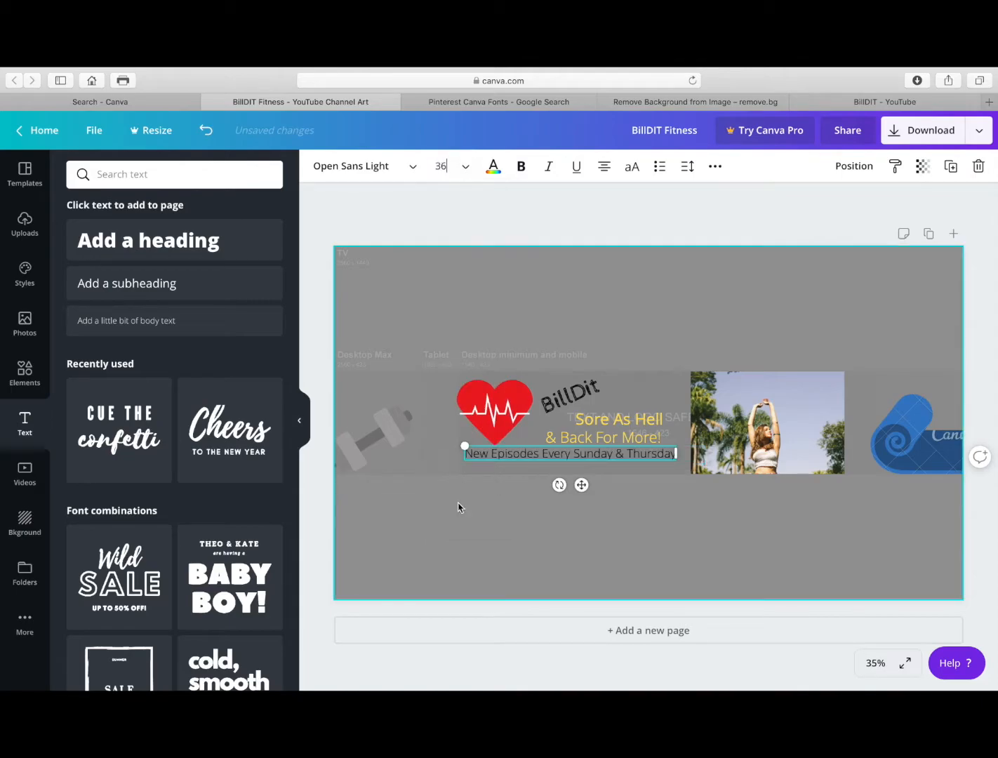
click(492, 168)
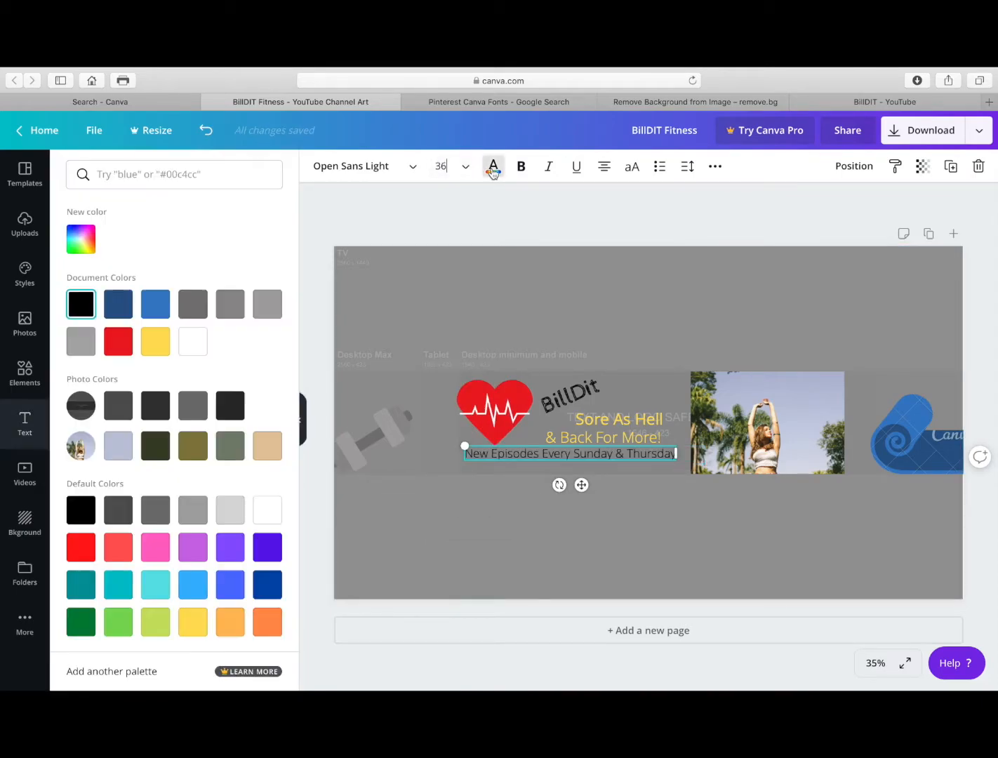
click(267, 519)
- Recolor the semi-transparent rectangle covering the whole page black
click(530, 535)
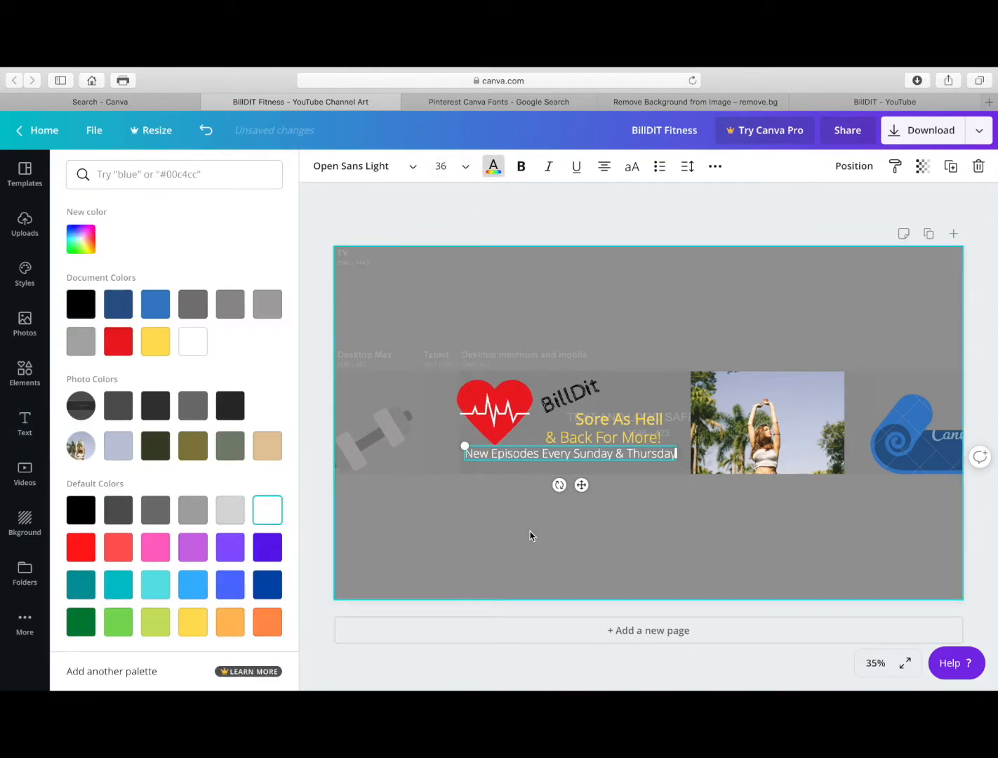
click(319, 165)
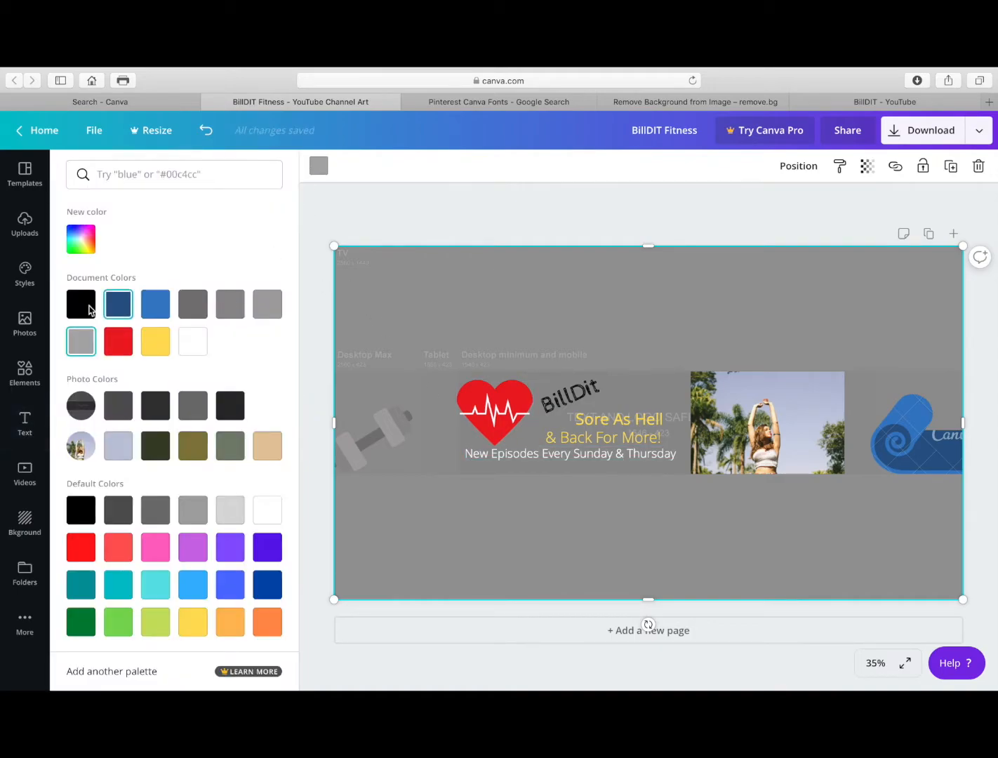
click(80, 304)
- Shrink the heartbeat heart so it clears the schedule line, and color the "BillDit" text white
click(508, 430)
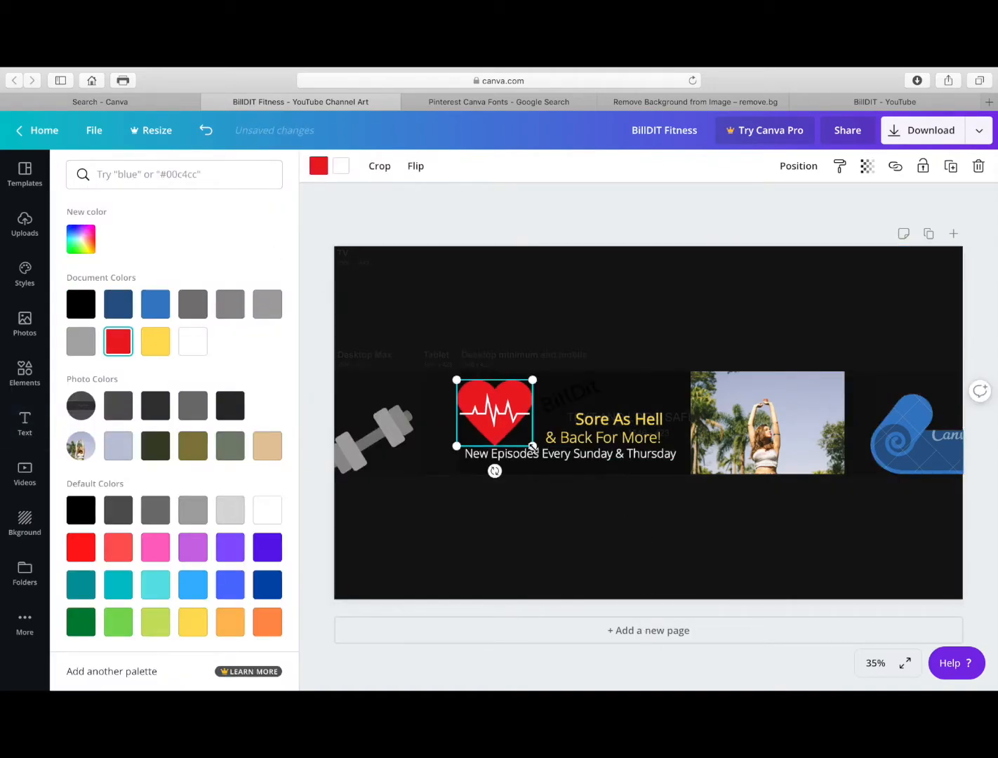
drag(515, 419, 554, 419)
click(586, 400)
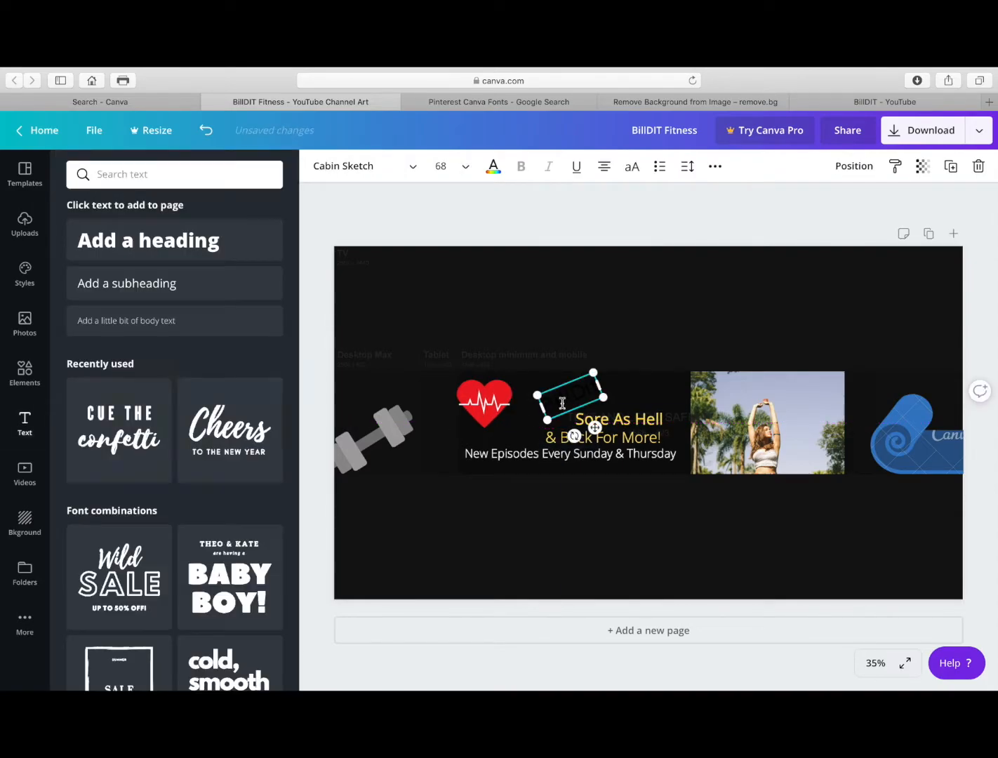
click(494, 167)
click(155, 342)
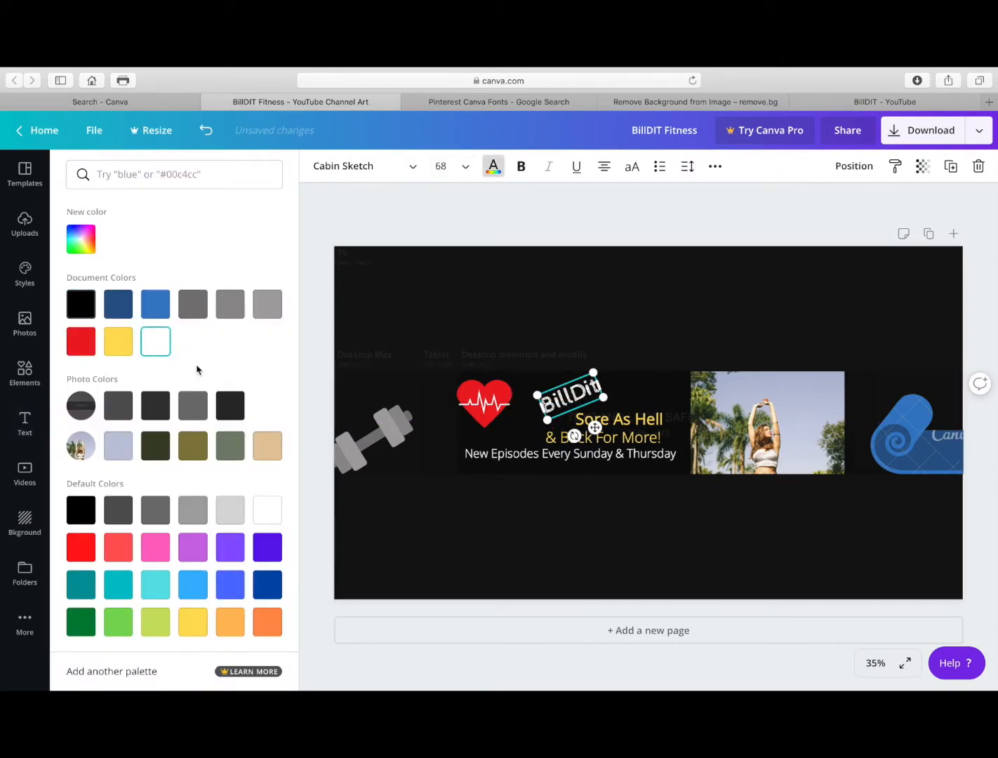
- Move the heart slightly down and closer to the "BillDit" text, above the schedule line
click(625, 519)
drag(485, 402, 502, 410)
click(627, 547)
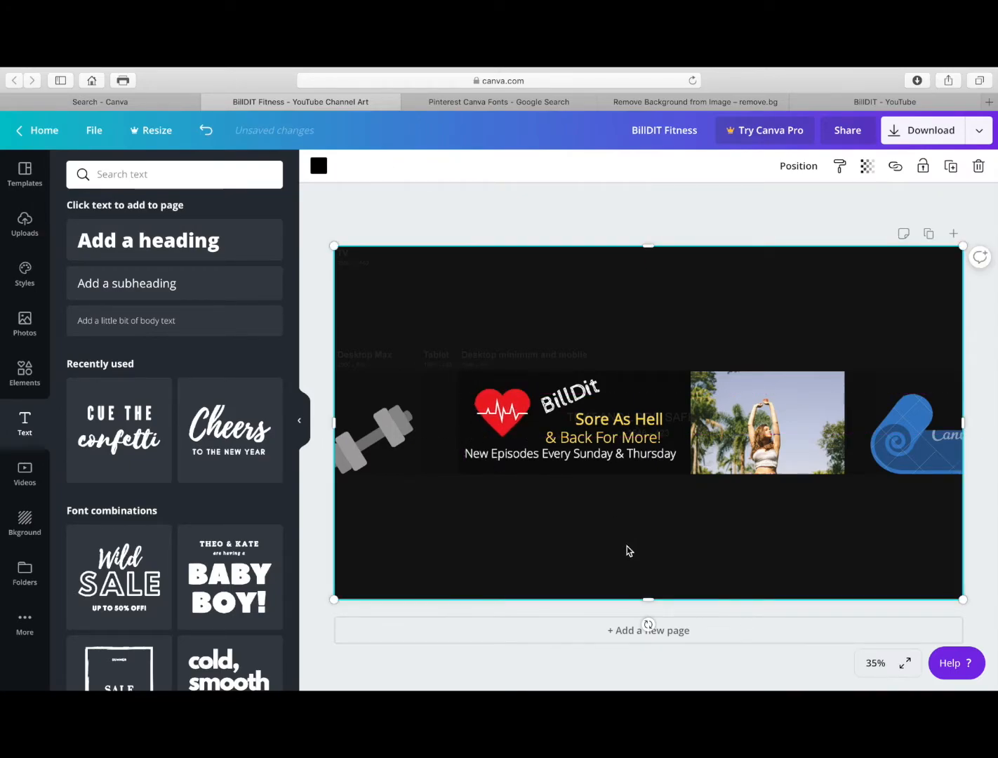
- Delete the photo of the woman stretching from the banner
click(781, 465)
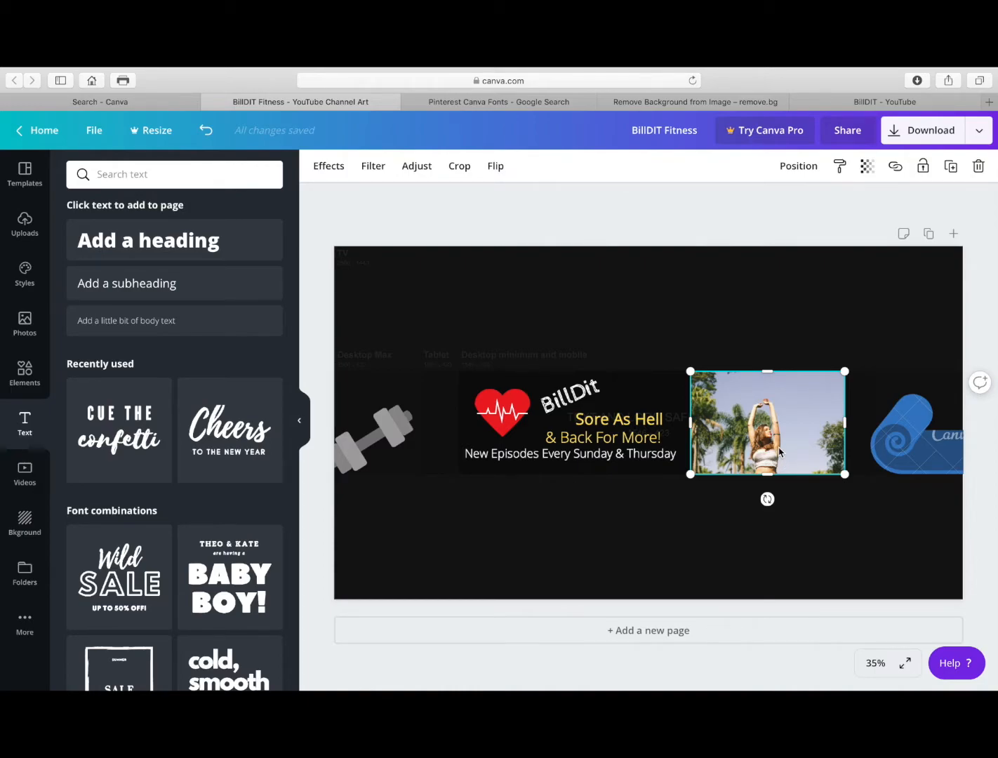
key(Delete)
click(774, 447)
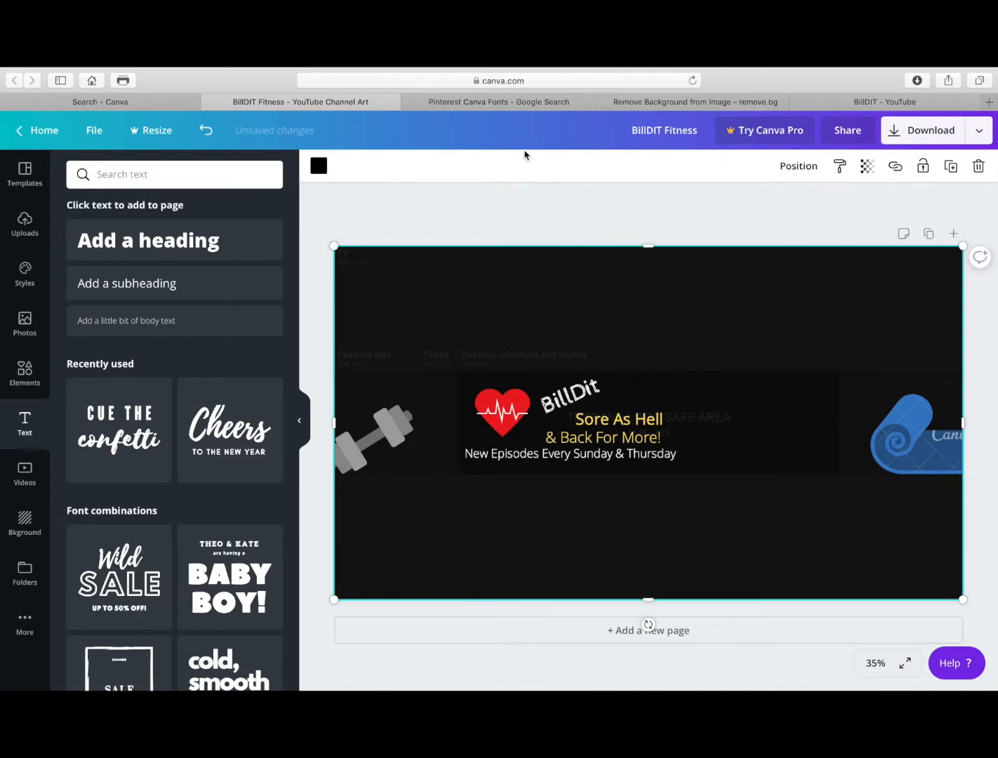
- Switch to remove.bg and upload IMG_6801.jpg to strip its background
click(687, 103)
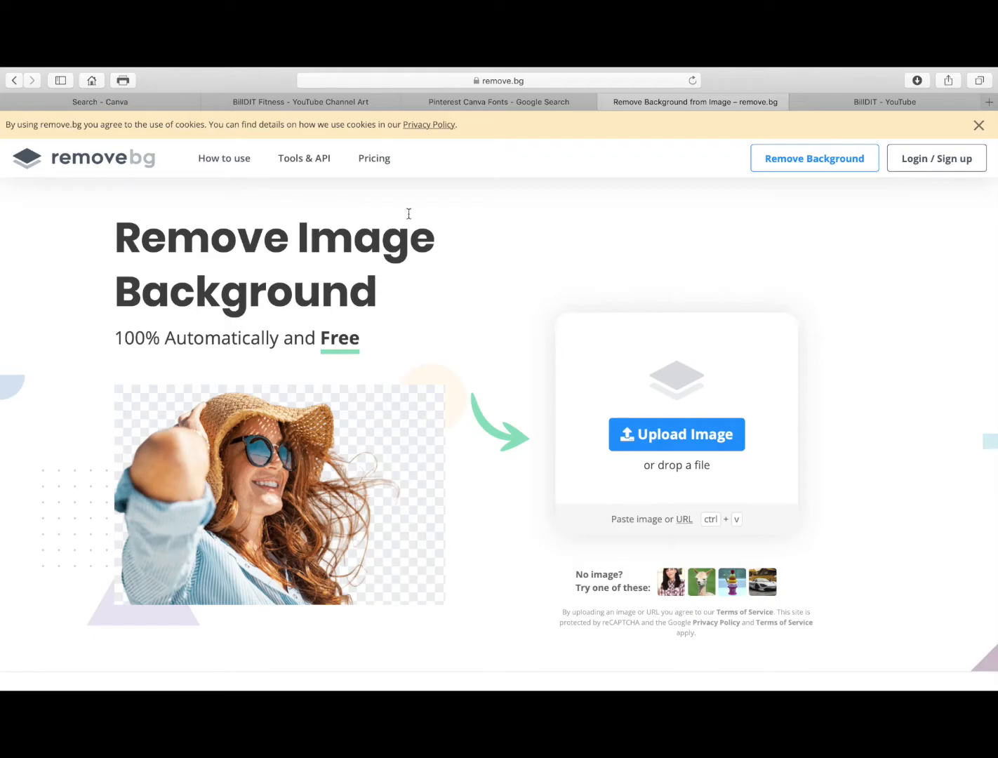
click(677, 442)
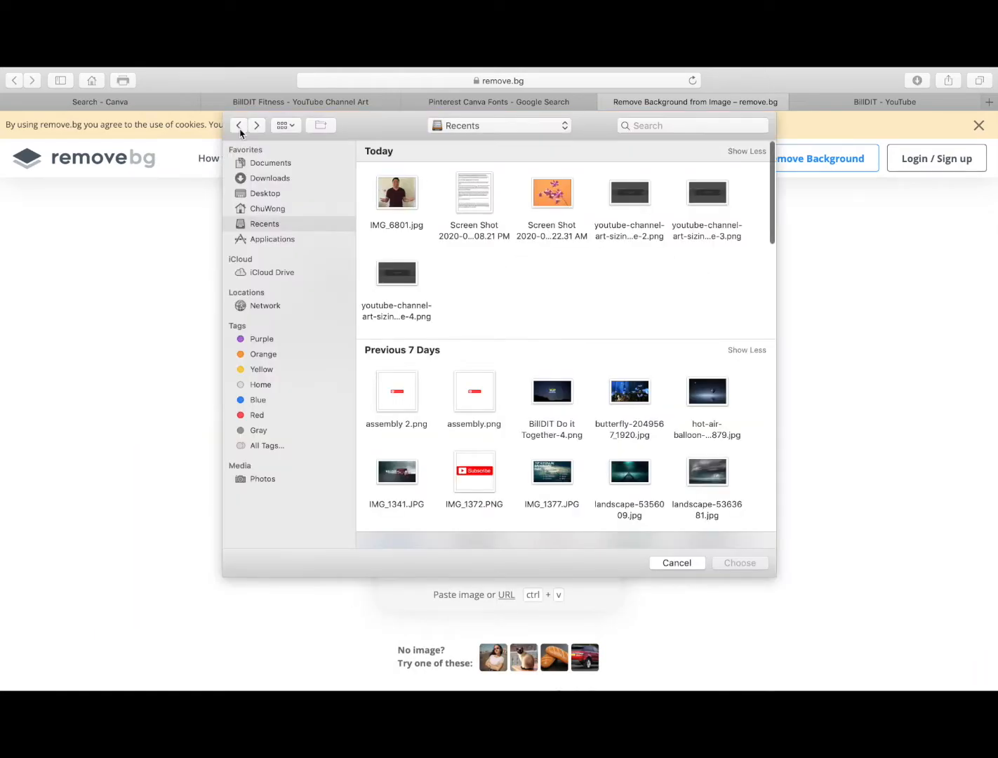
click(397, 193)
click(739, 562)
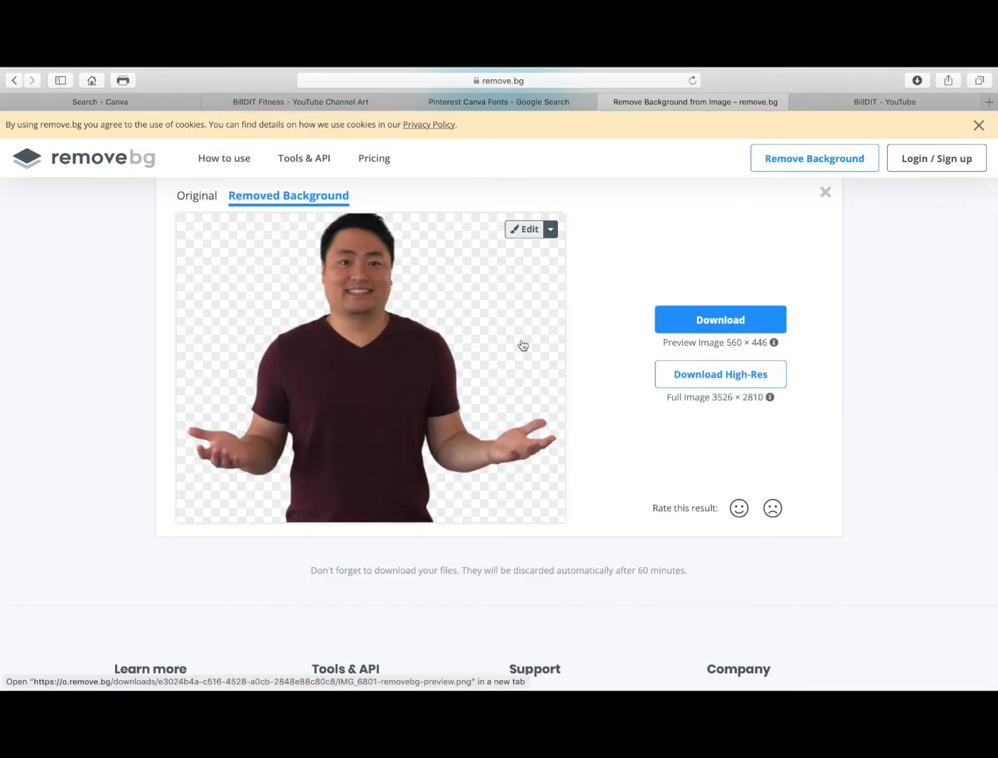
- Compare the original photo with the background-removed version and download the preview-size cut-out
click(190, 197)
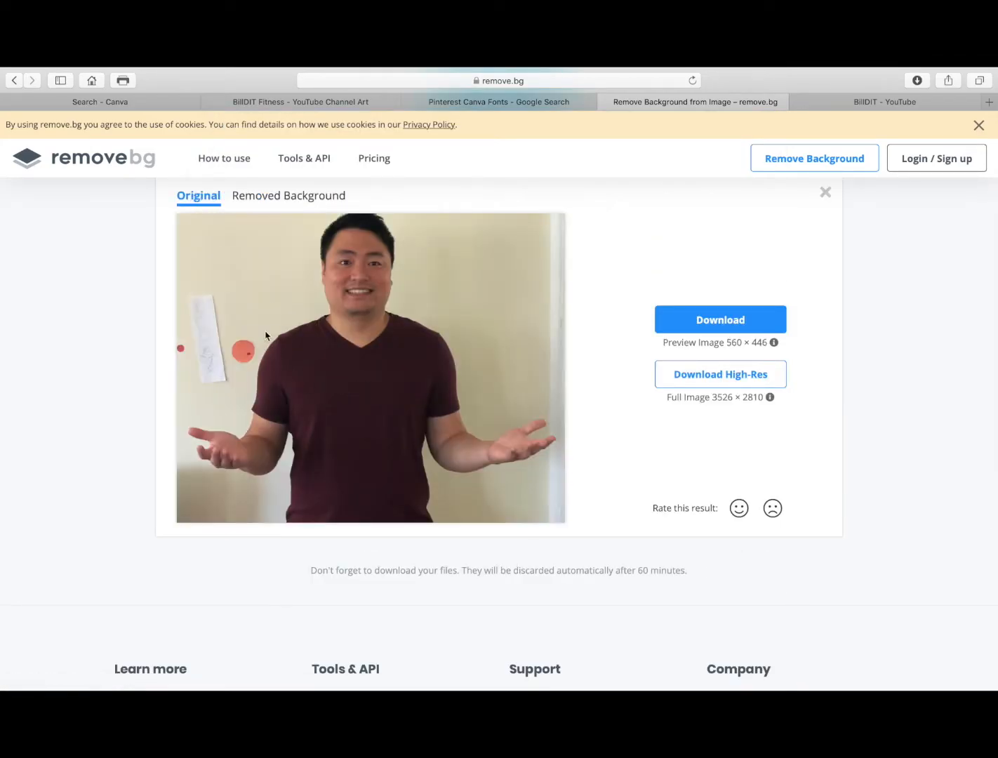
click(319, 201)
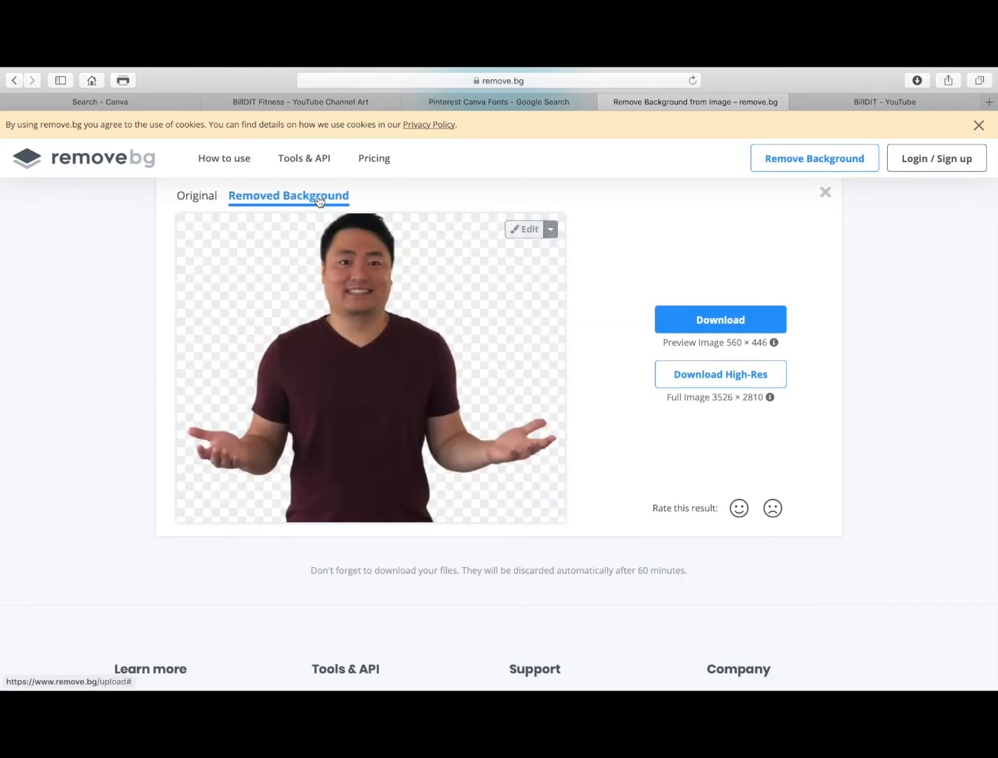
click(674, 321)
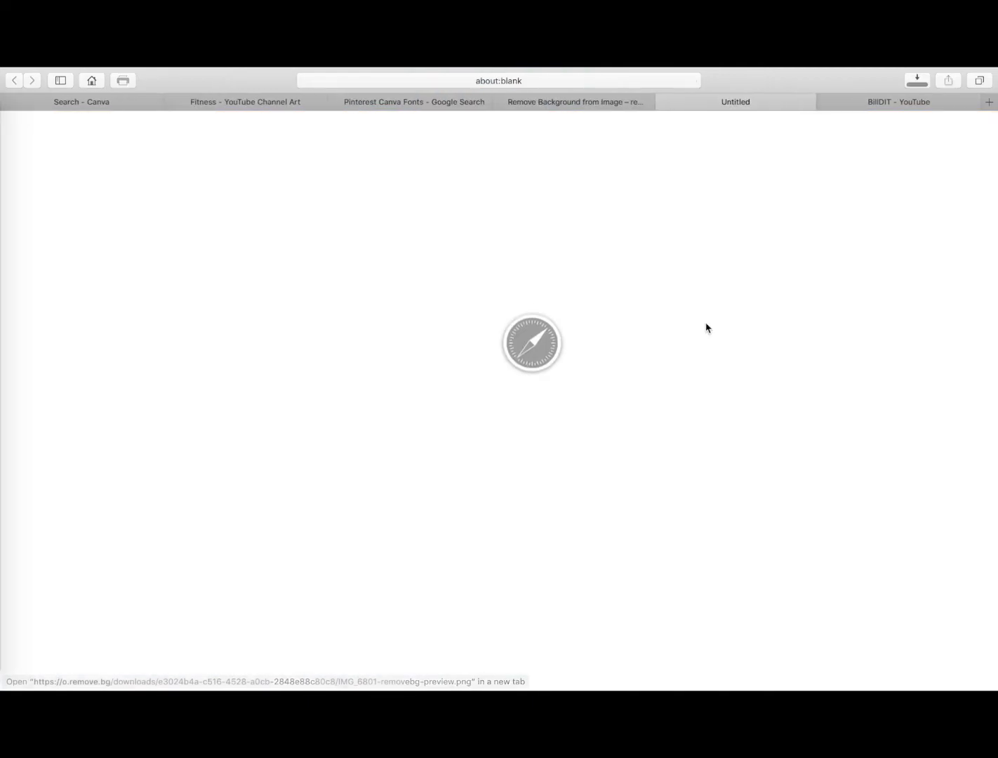
- Return to the Canva design, add the uploaded cut-out of the man, shrink it, and place it beside the taglines
click(244, 101)
click(207, 181)
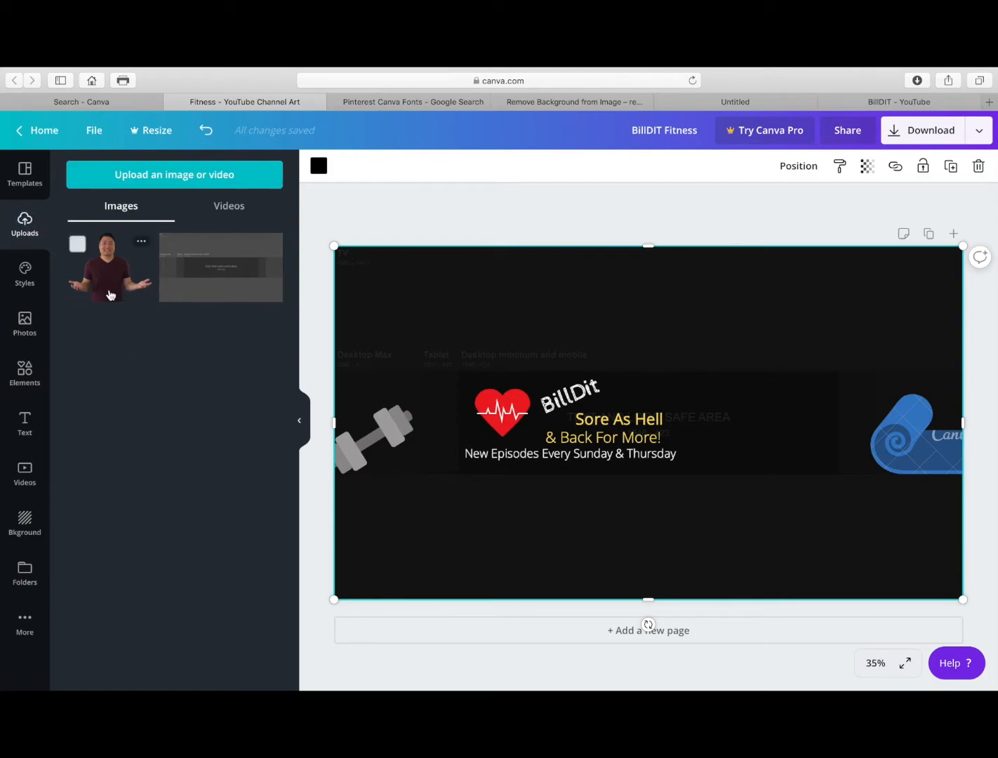
drag(897, 542, 787, 454)
drag(729, 425, 770, 447)
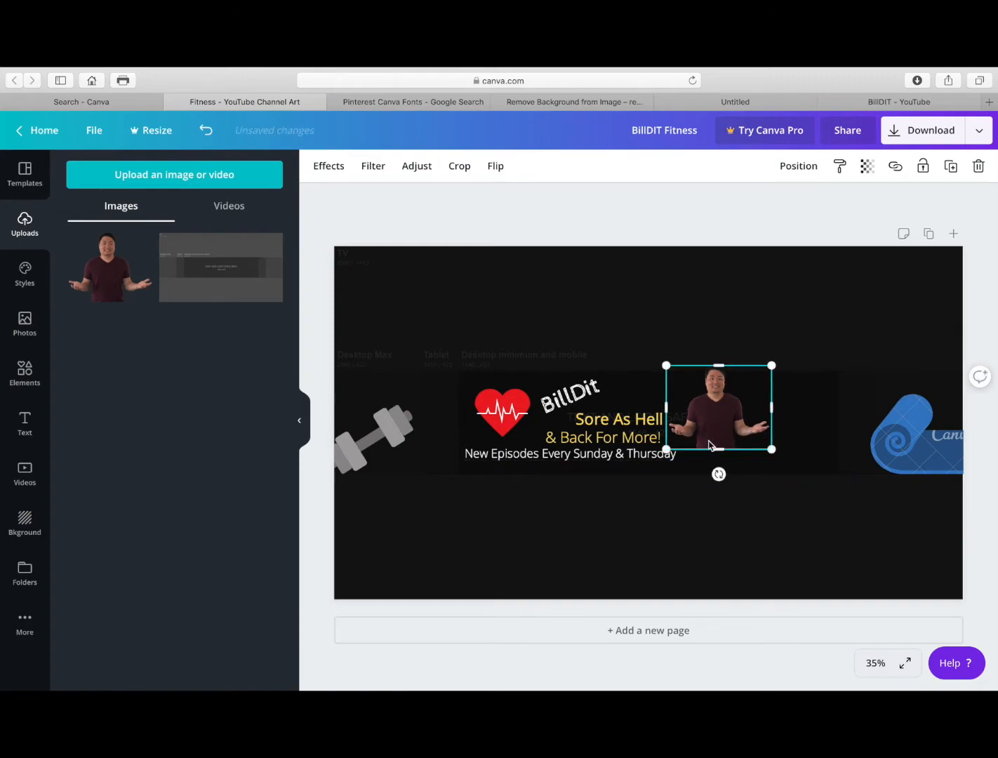
- Set the black overlay's transparency value to 100 to hide the template guides, and undo that change
click(795, 503)
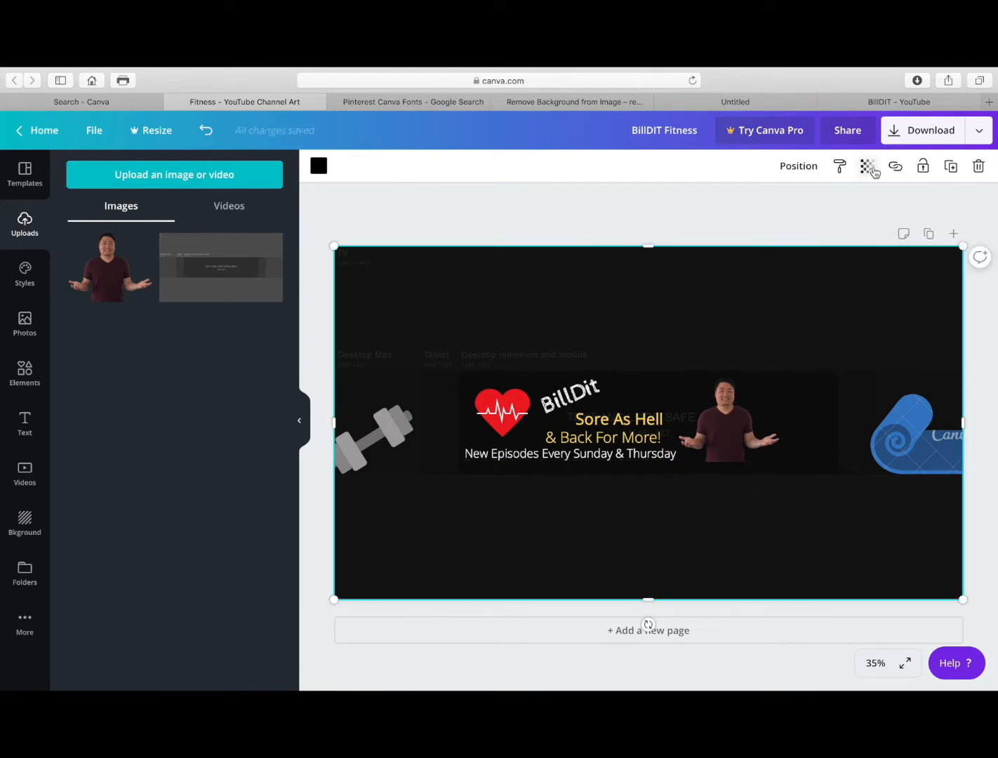
drag(806, 207, 845, 205)
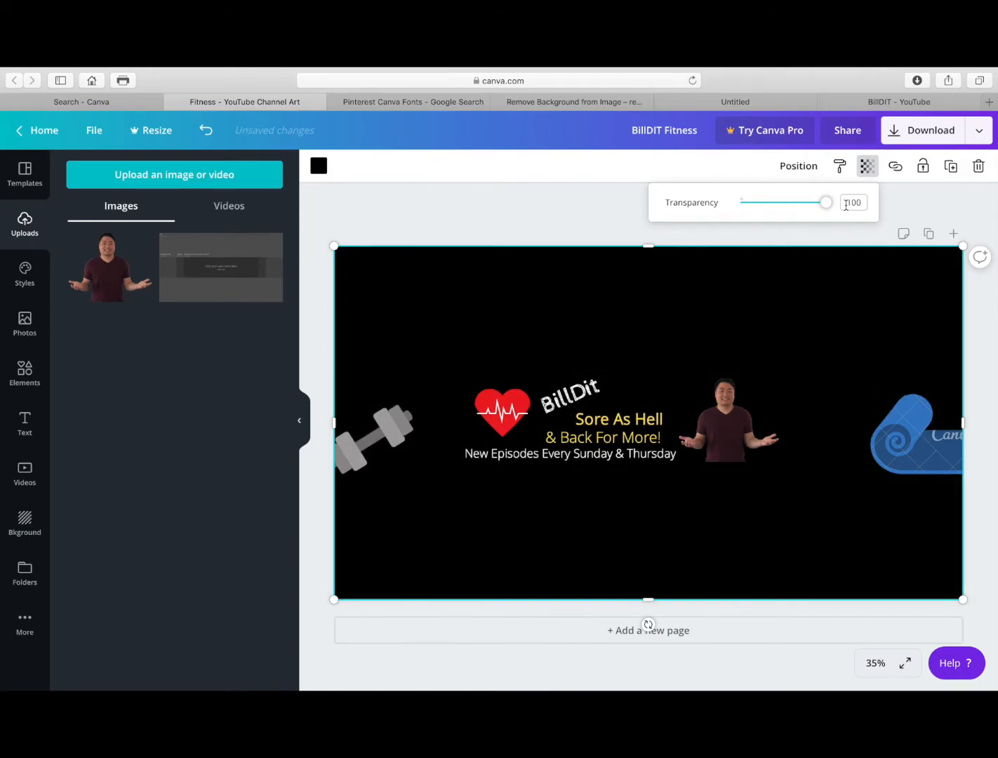
key(super+z)
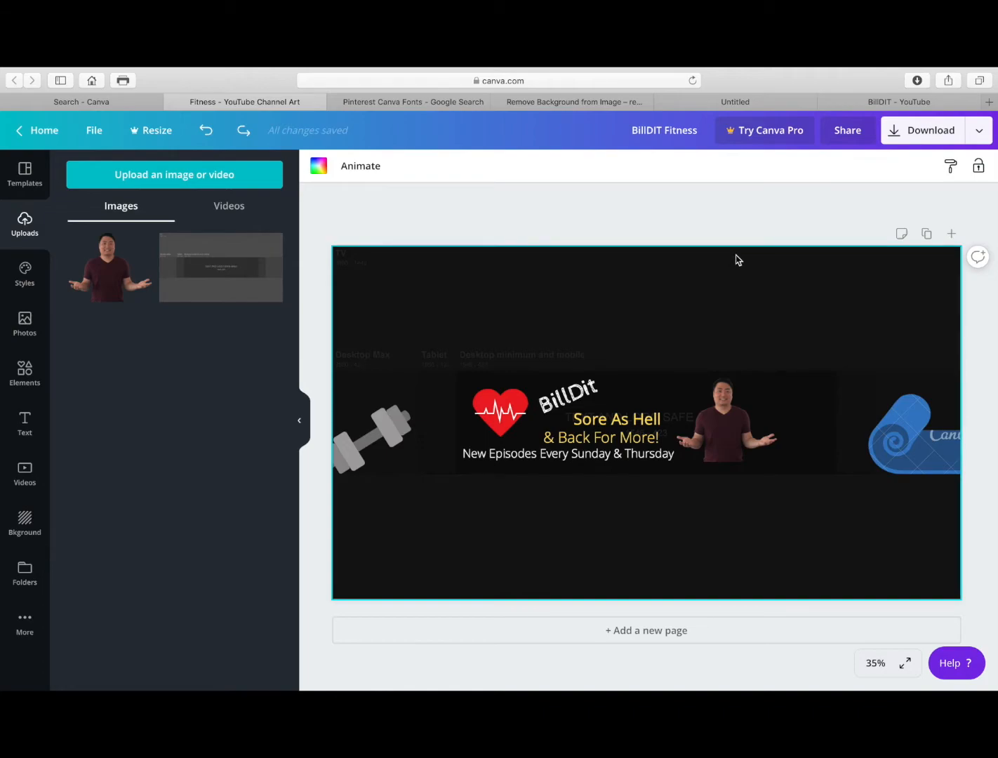
- Delete the exercise mat, the man's cut-out, all banner texts, the heart and the dumbbell from the design
click(875, 447)
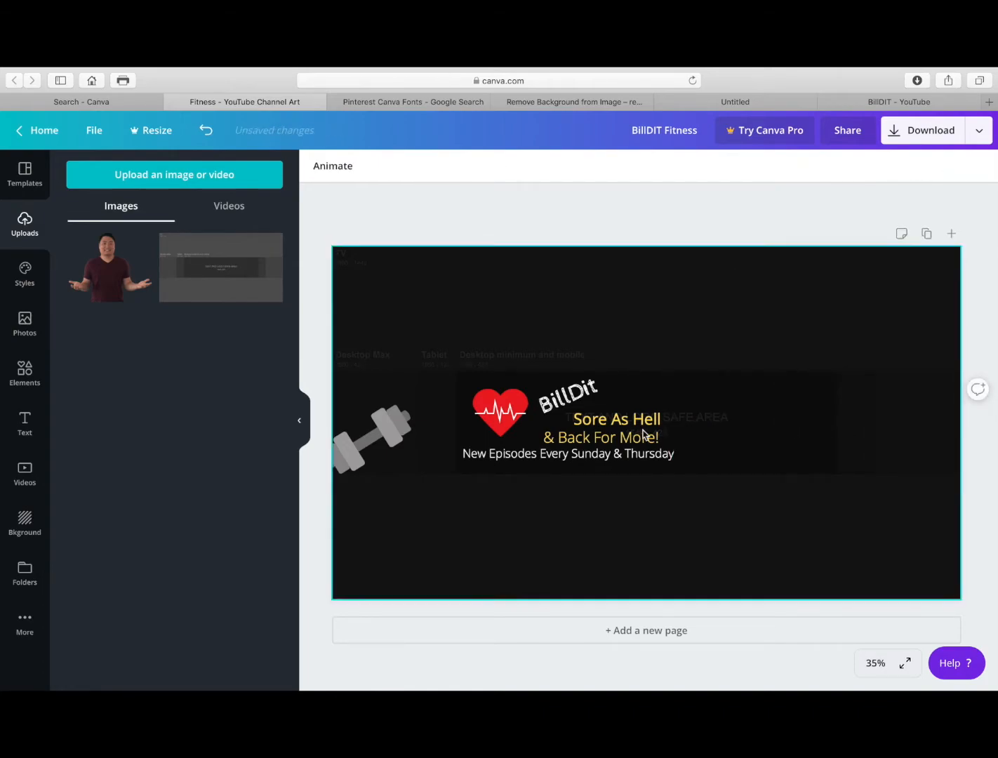
click(607, 421)
key(BackSpace)
click(572, 394)
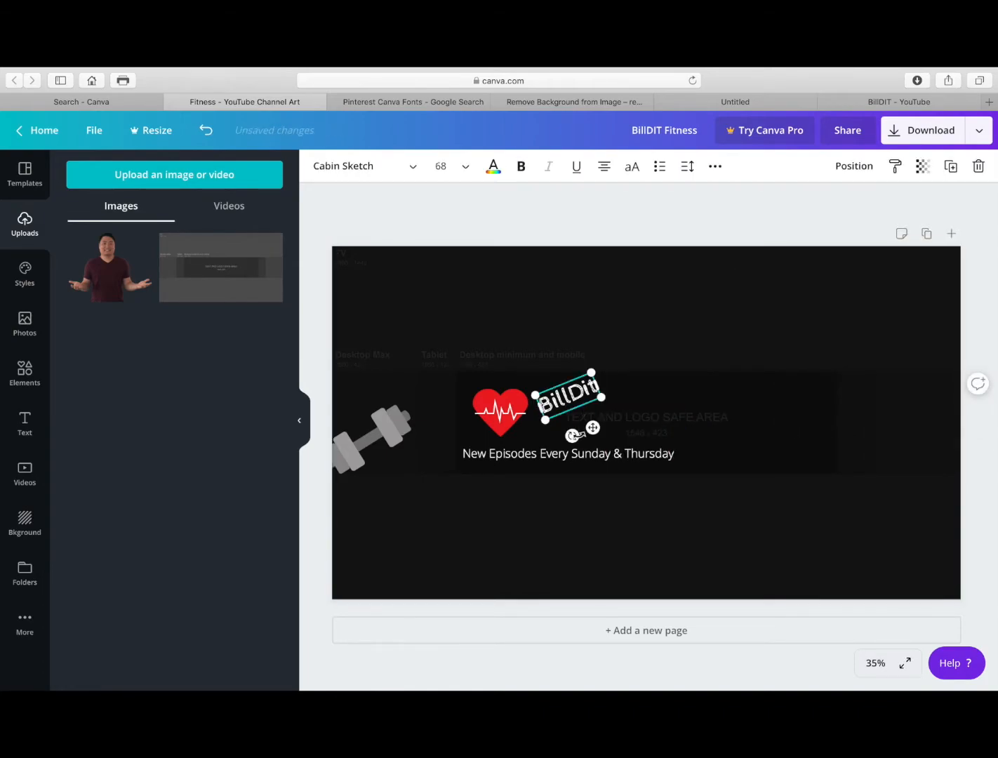
key(BackSpace)
click(573, 455)
key(BackSpace)
click(516, 430)
key(BackSpace)
click(394, 432)
key(BackSpace)
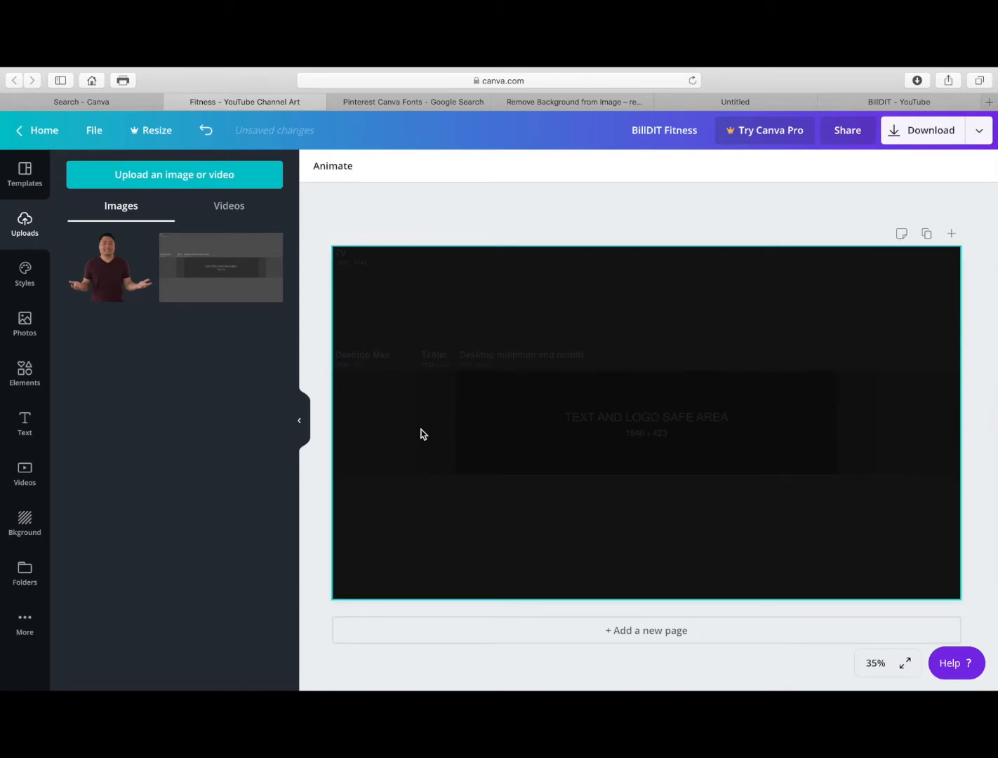
- Browse the background images and remove the black overlay from the dimension template
click(17, 382)
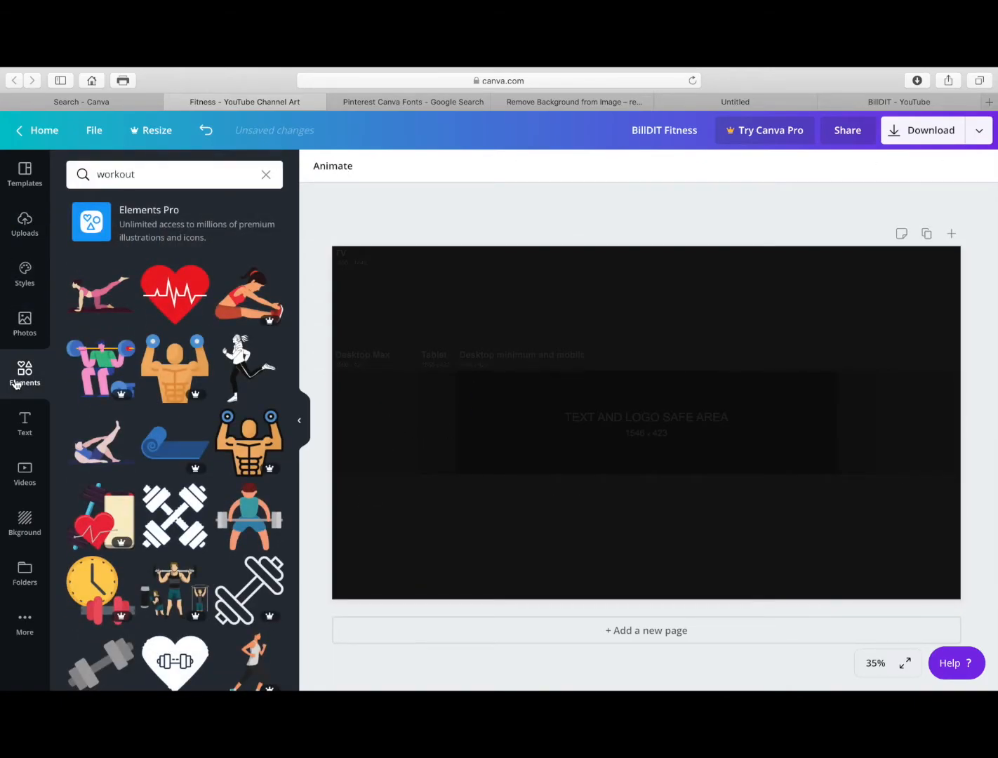
click(25, 523)
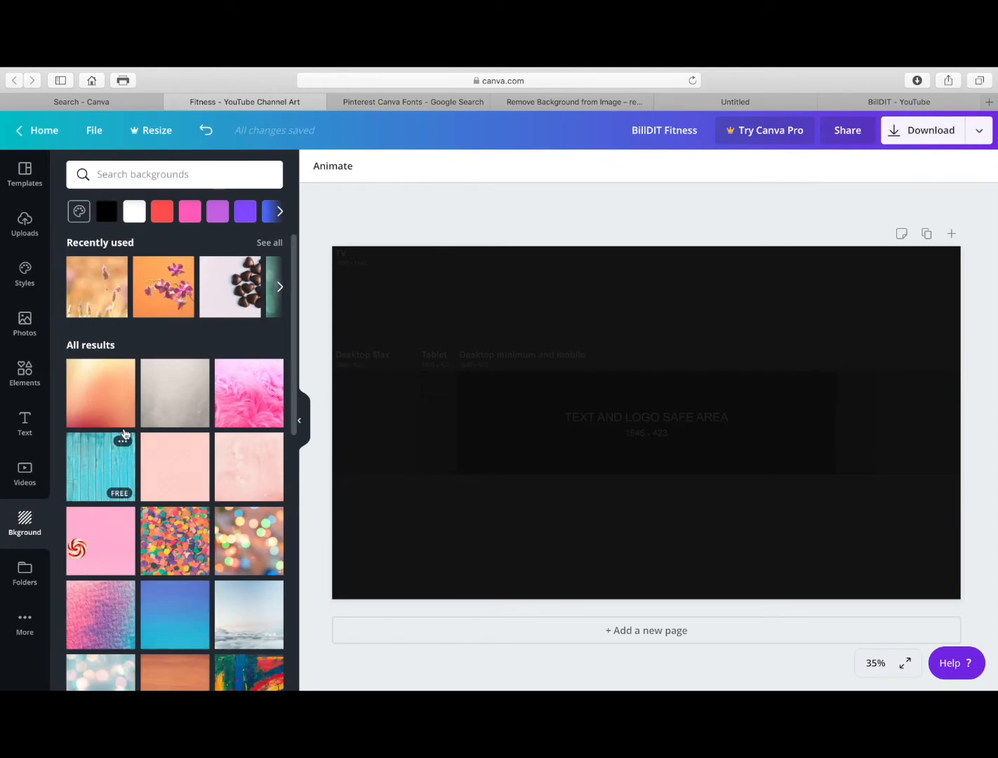
click(171, 410)
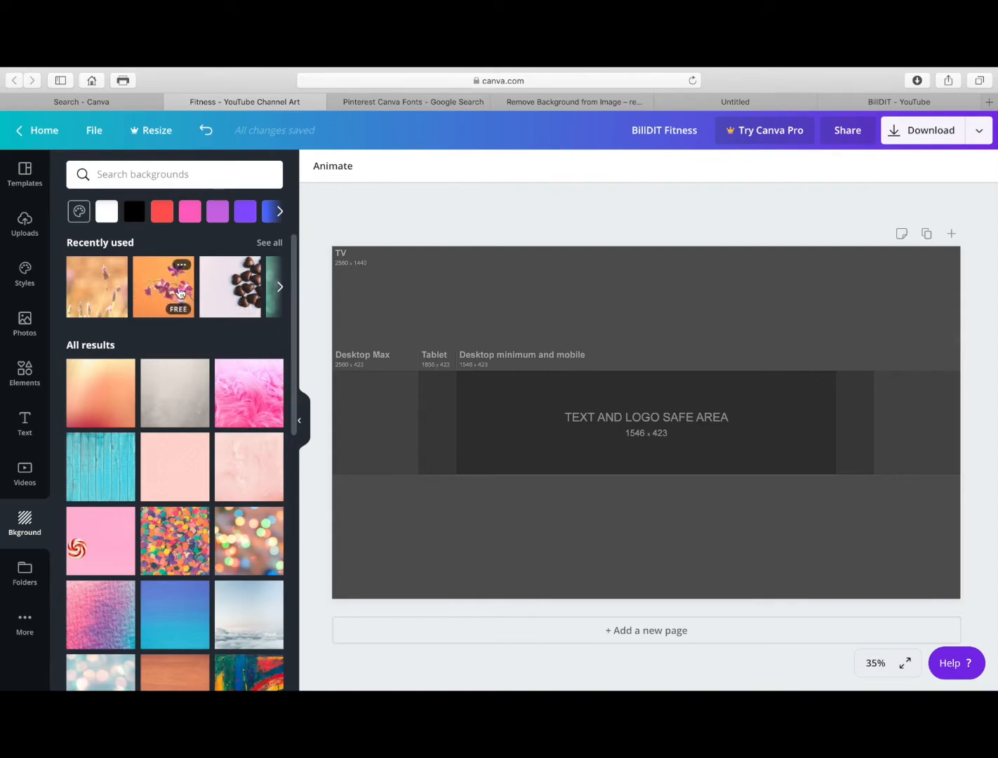
- Switch to remove.bg, strip the background from the orange orchid screenshot, and download the preview-size cut-out
click(564, 102)
click(514, 228)
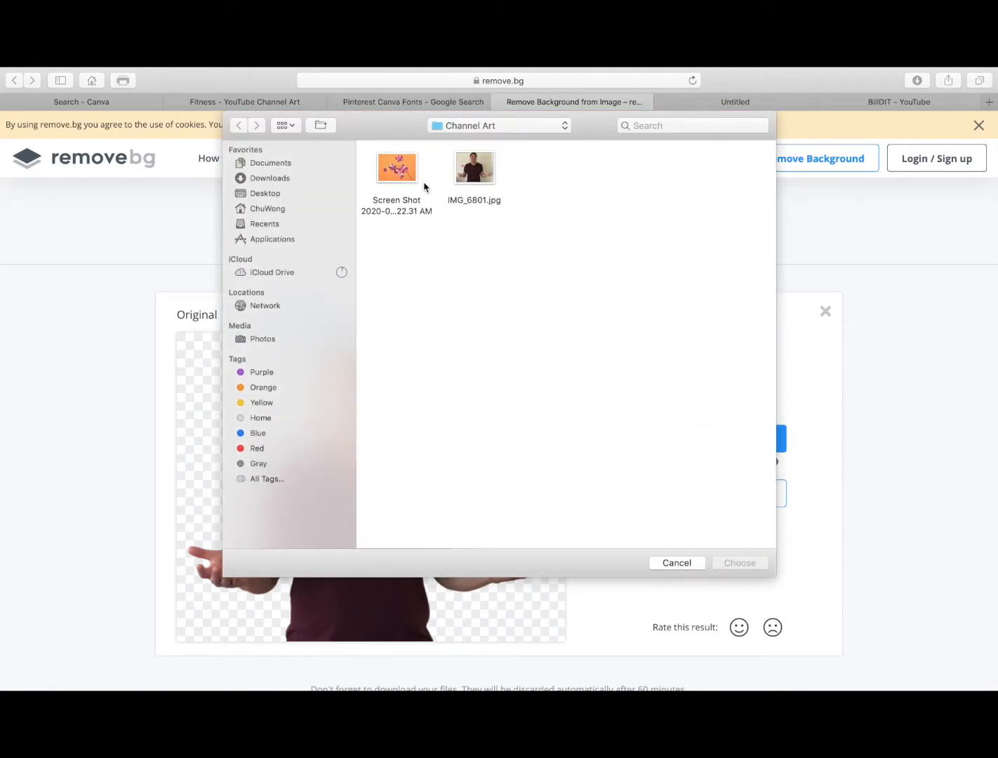
click(406, 179)
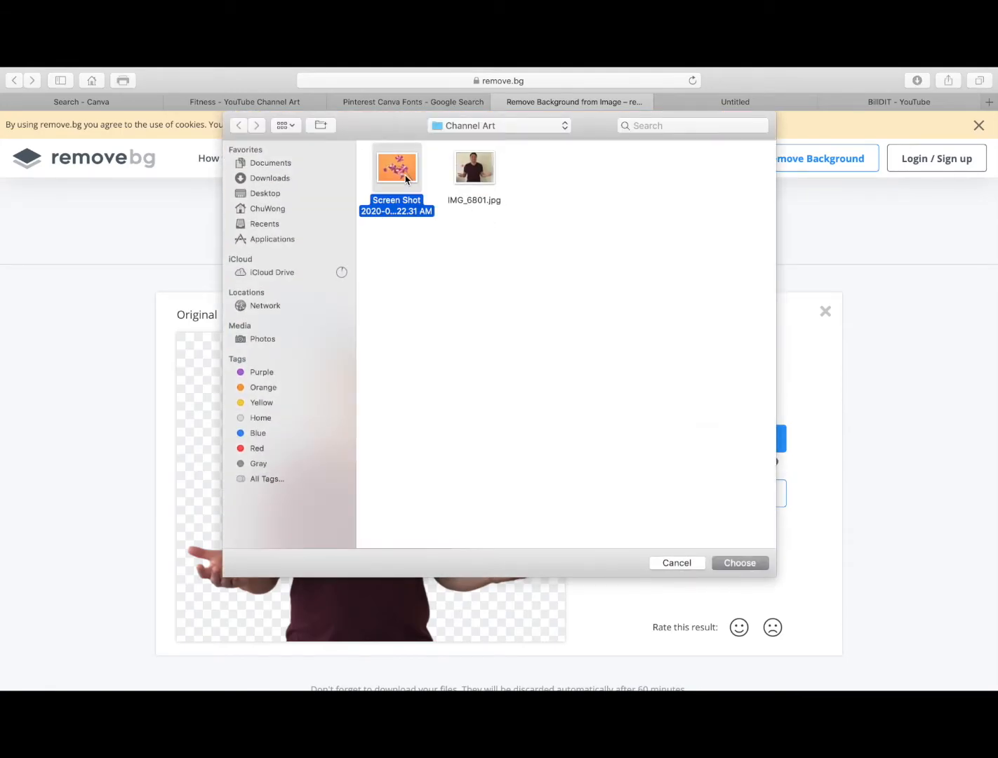
double_click(405, 179)
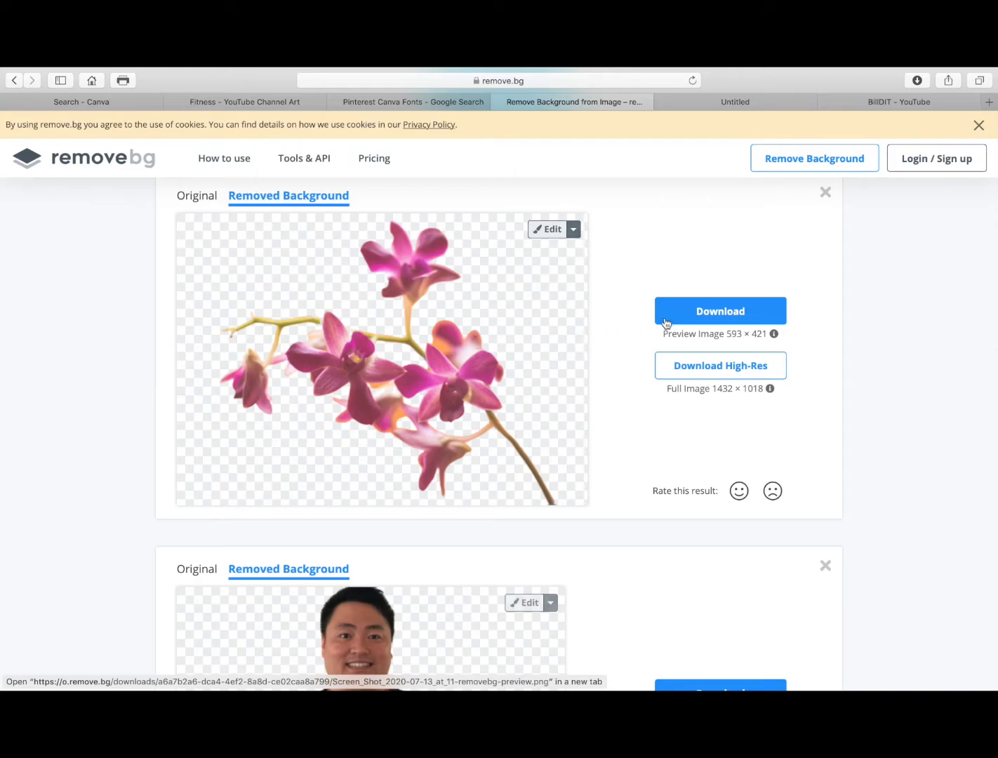
click(687, 319)
- Return to the Canva design, add a square shape, and stretch it to cover the entire page
click(280, 106)
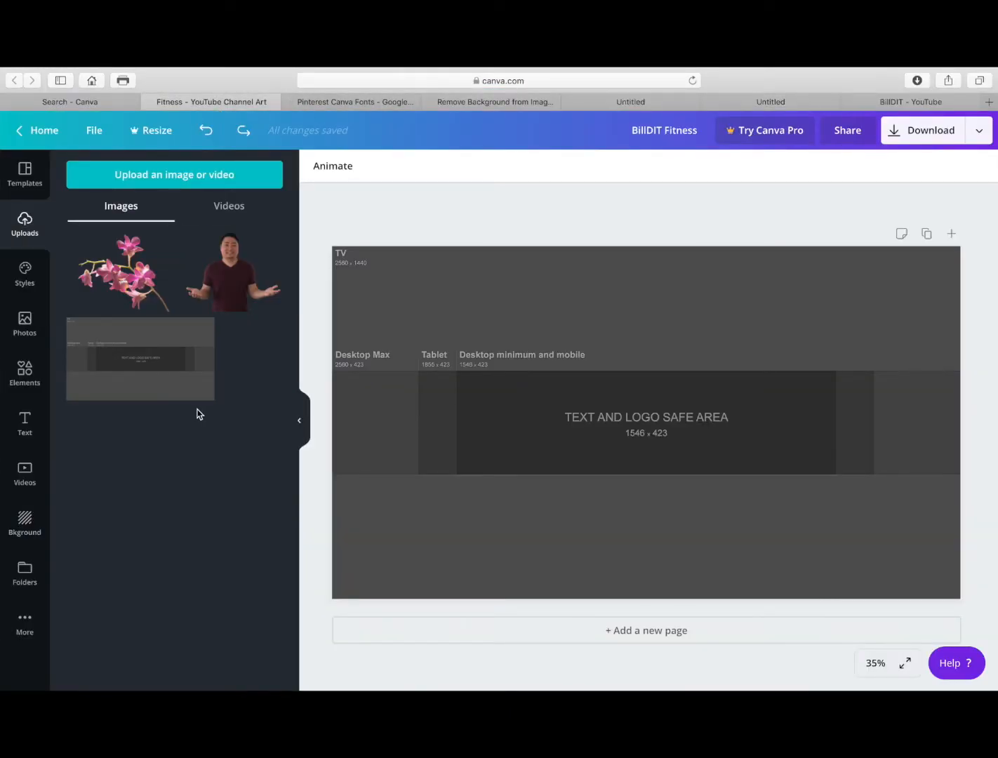
click(24, 376)
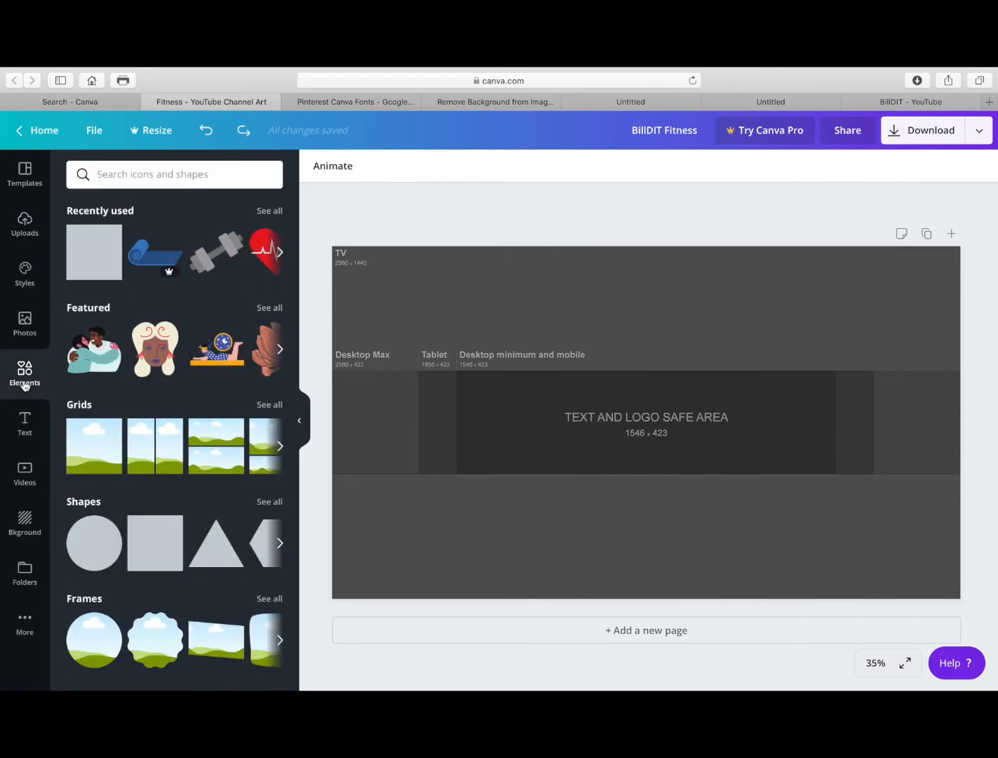
drag(167, 561, 347, 272)
drag(537, 459, 684, 601)
drag(686, 419, 961, 408)
- Fill the full-page rectangle with the custom beige color #dfddbf
click(319, 167)
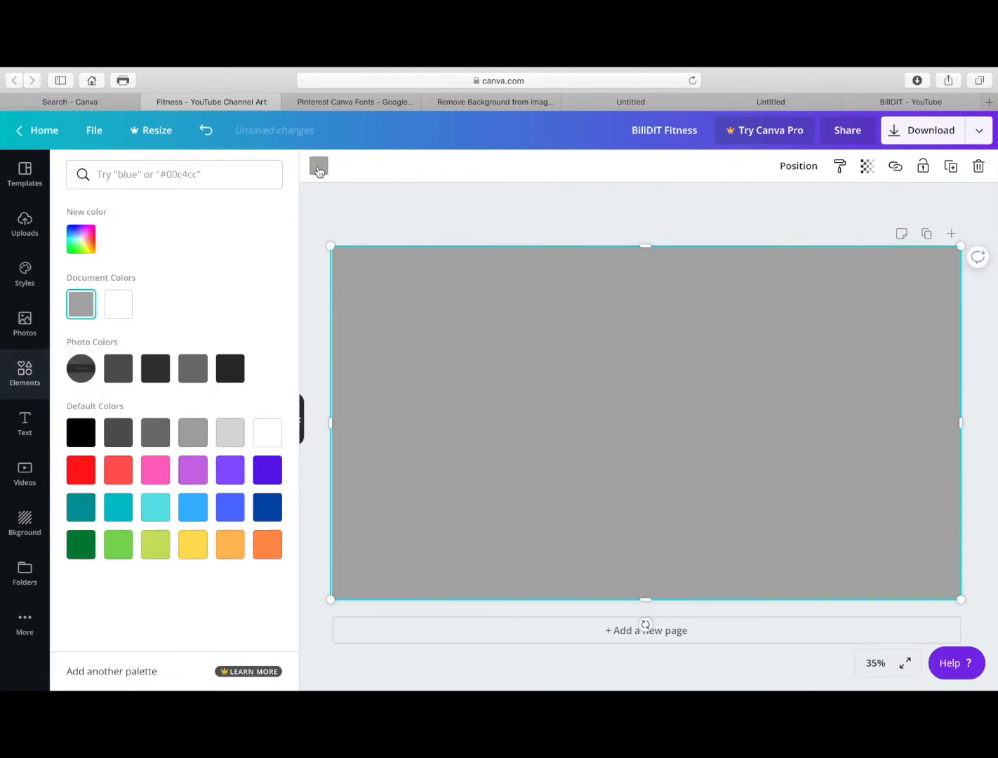
click(81, 238)
drag(83, 358, 104, 280)
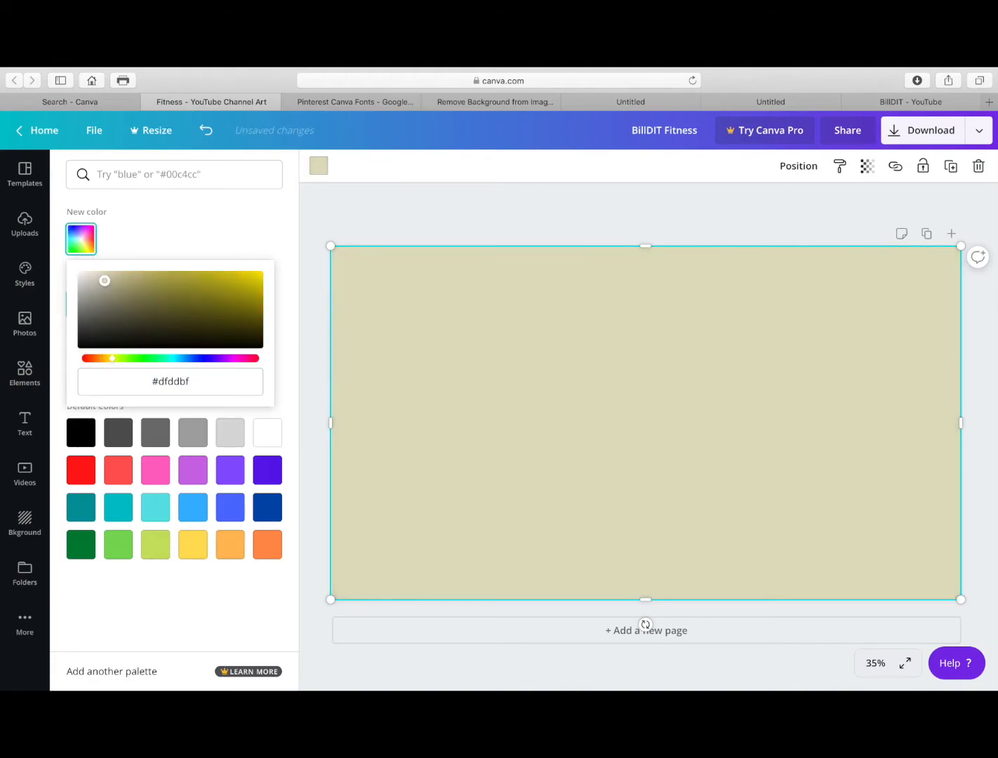
- Lower the beige rectangle's opacity until the safe-area template shows through, and add the uploaded orchid cut-out to the page
click(867, 166)
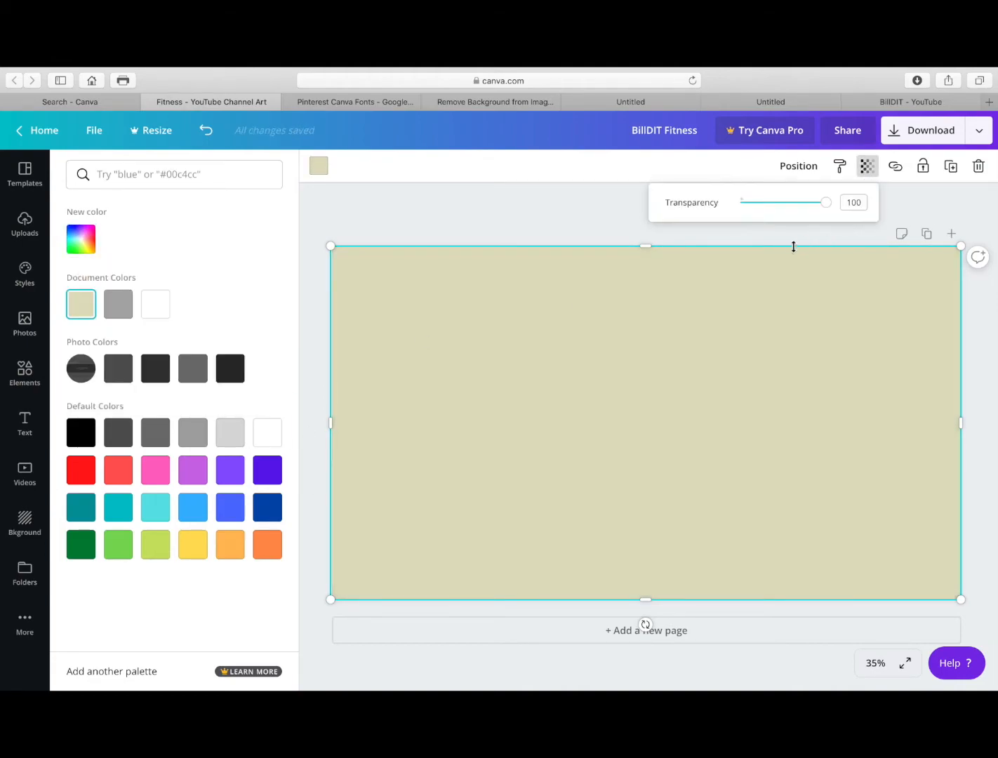
drag(824, 204, 812, 208)
click(623, 212)
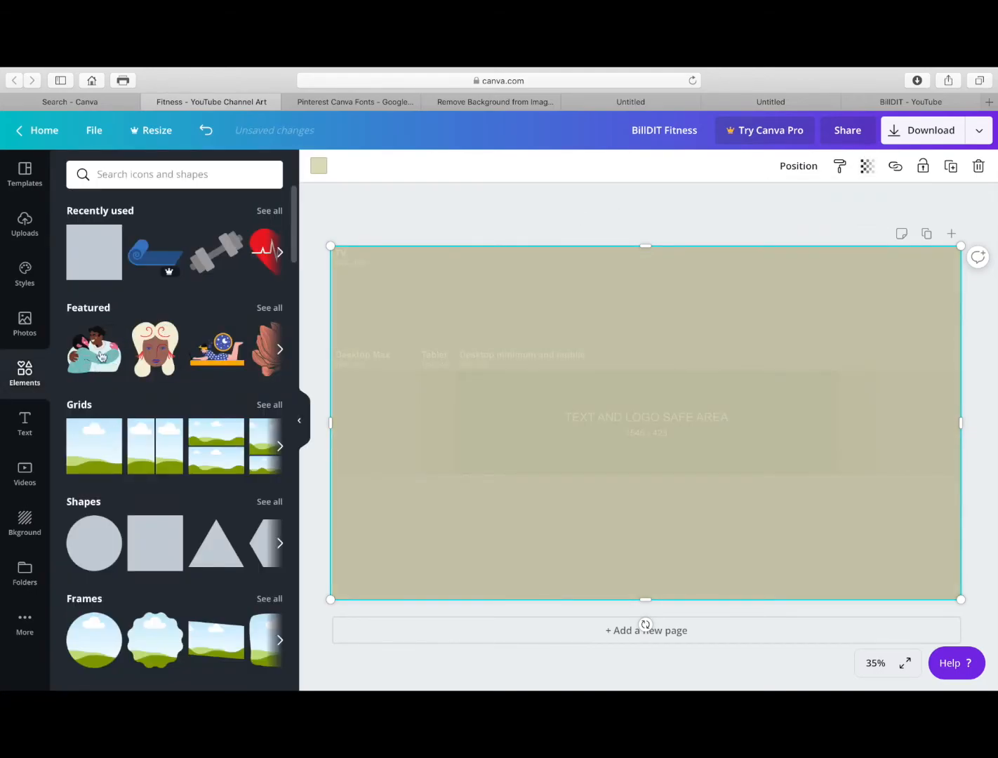
click(27, 226)
drag(171, 283, 702, 374)
click(867, 165)
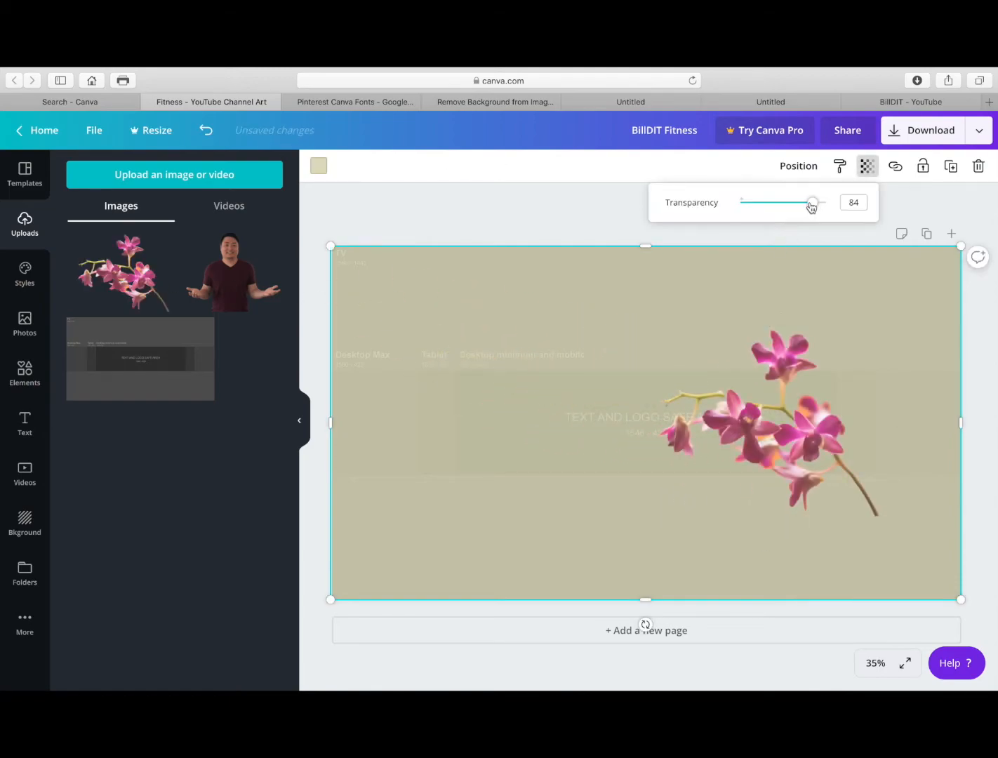
drag(813, 205, 791, 205)
- Shrink the orchid and fit it into the right end of the text and logo safe area
click(813, 383)
drag(901, 514, 797, 445)
click(643, 490)
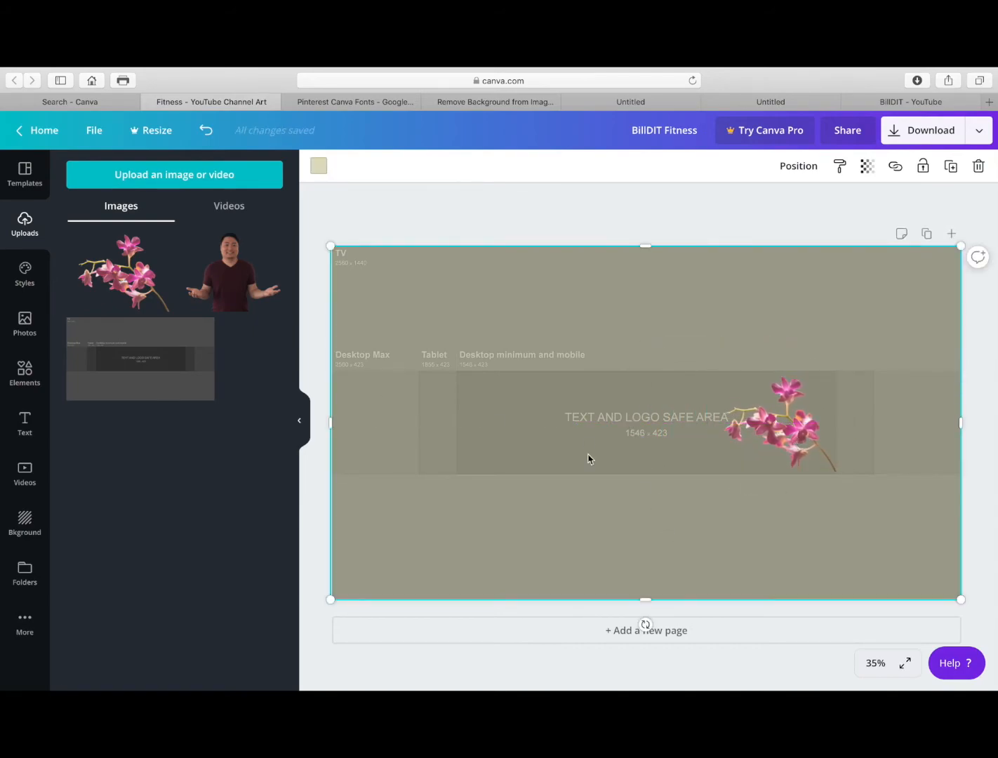
- Add a subheading text reading "BillDit" to the page
click(24, 419)
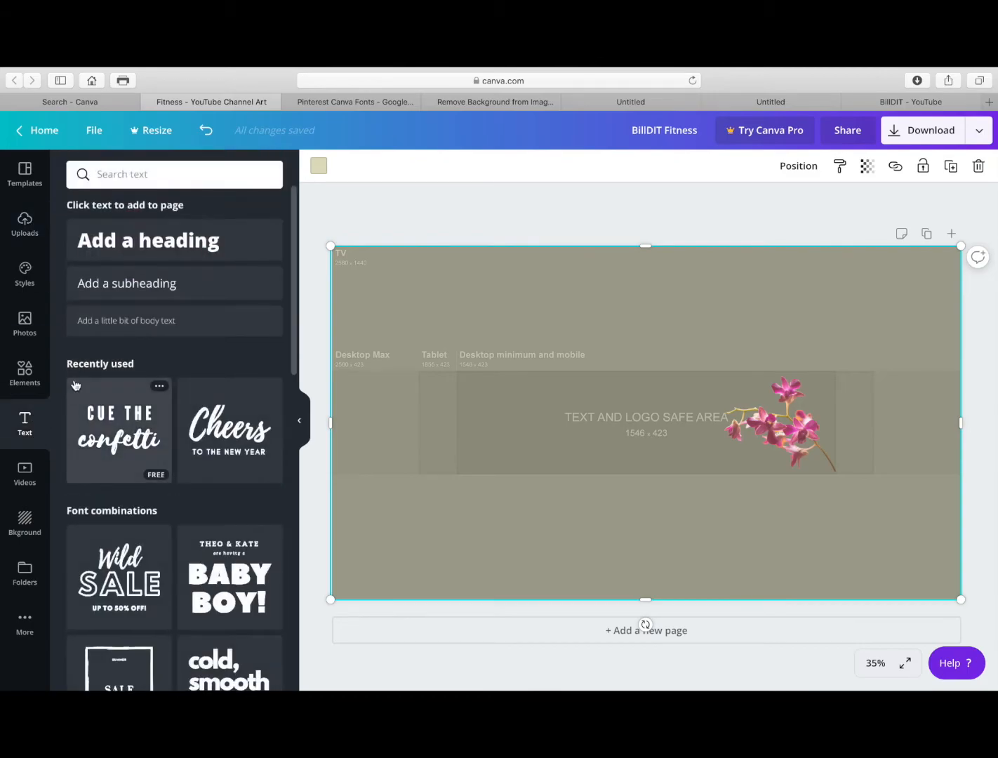
click(247, 298)
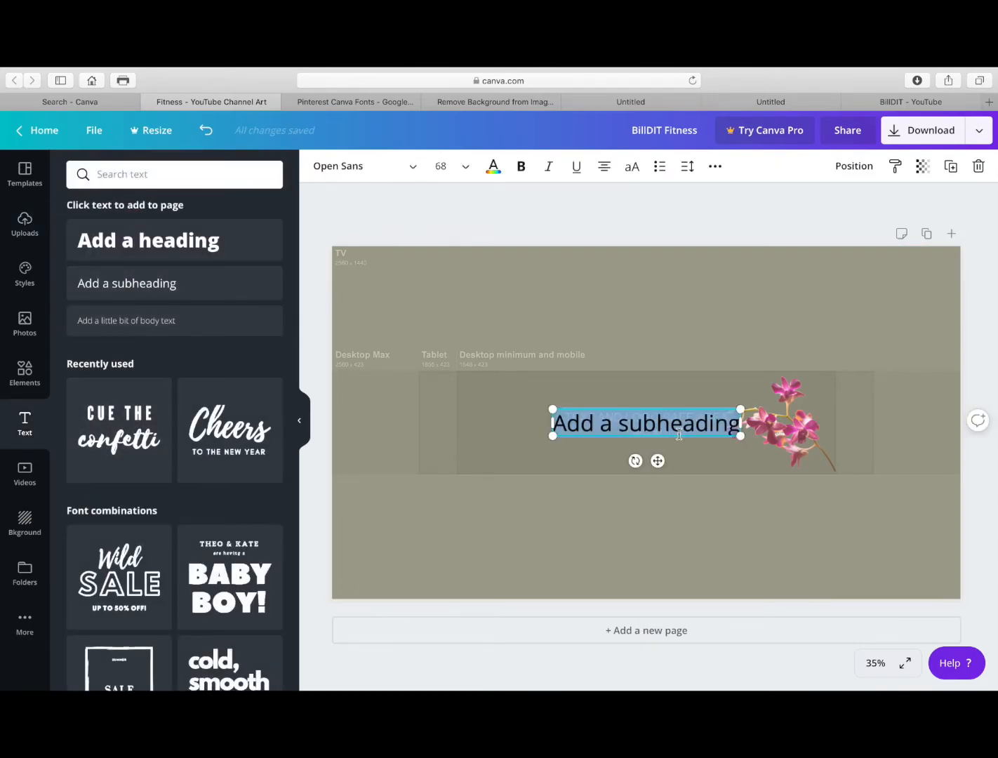
text(BillDit)
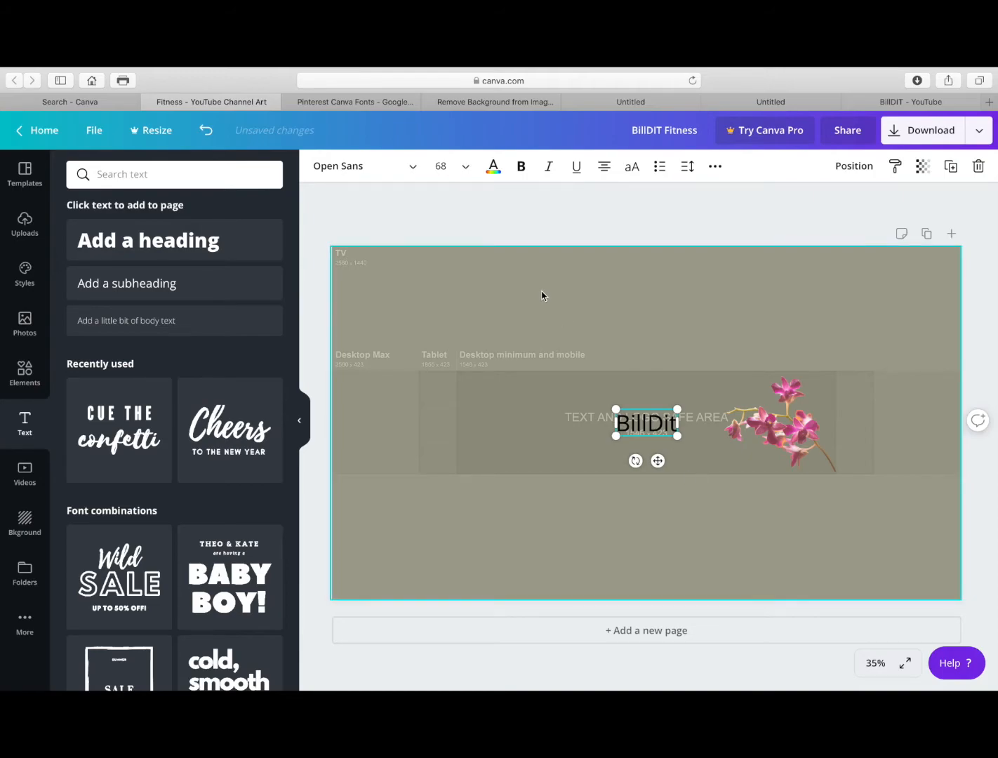
- Consult the font-pairing images in Google, return to the Canva design, and set the "BillDit" text in Playlist Script, shifted slightly left
click(355, 101)
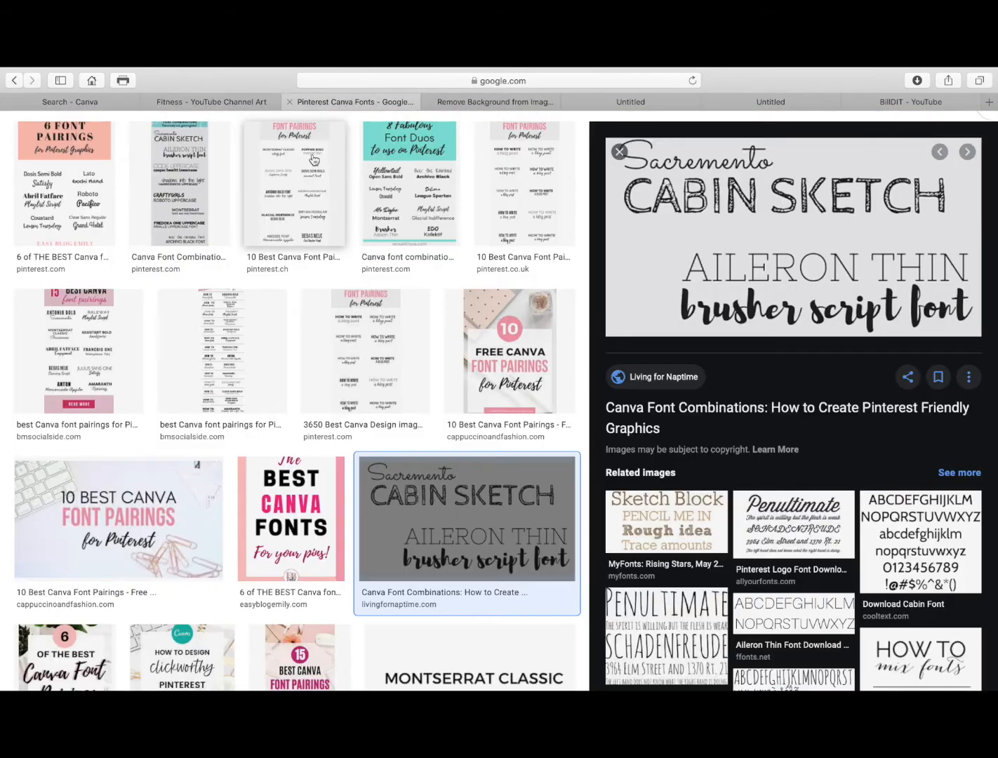
click(163, 190)
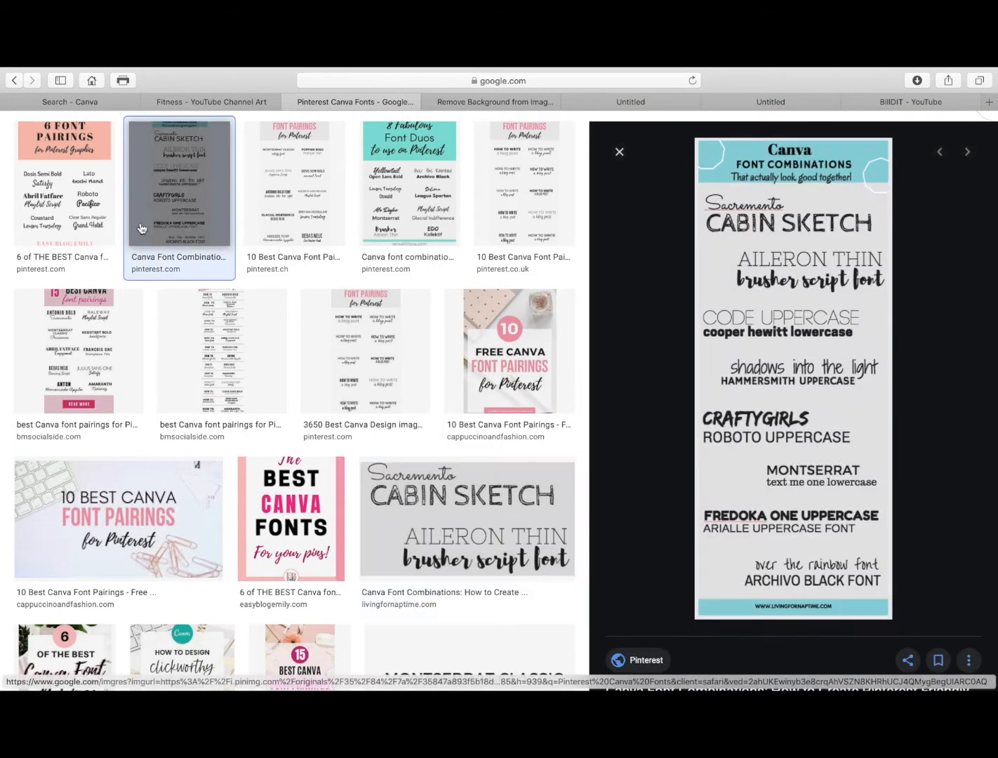
click(91, 220)
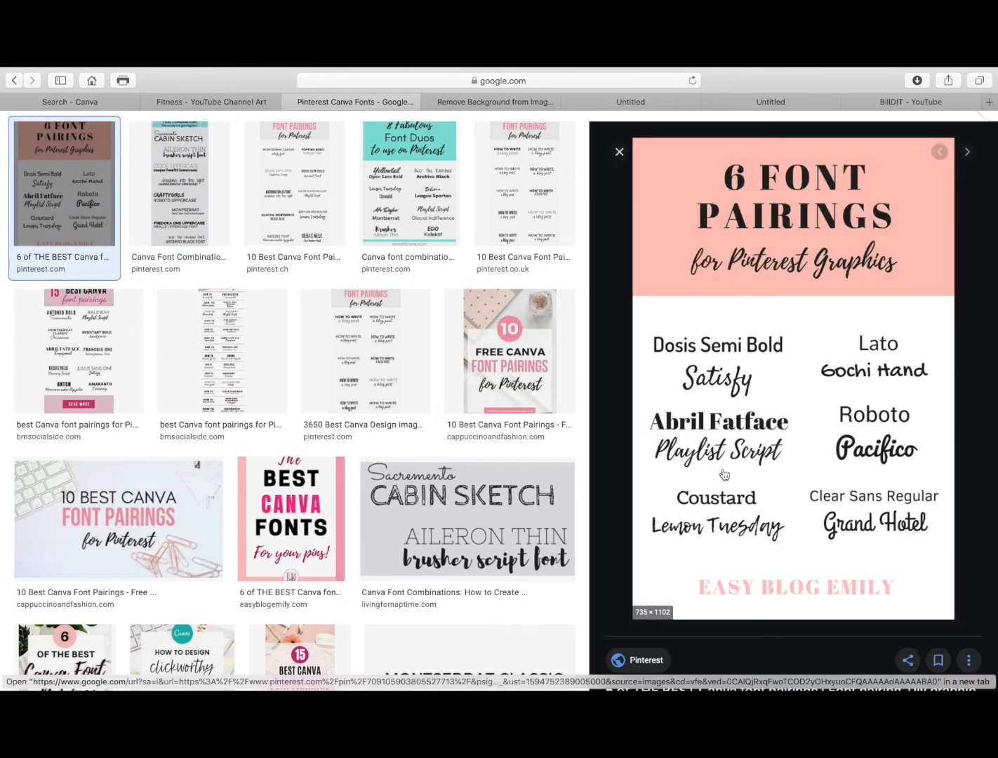
click(226, 103)
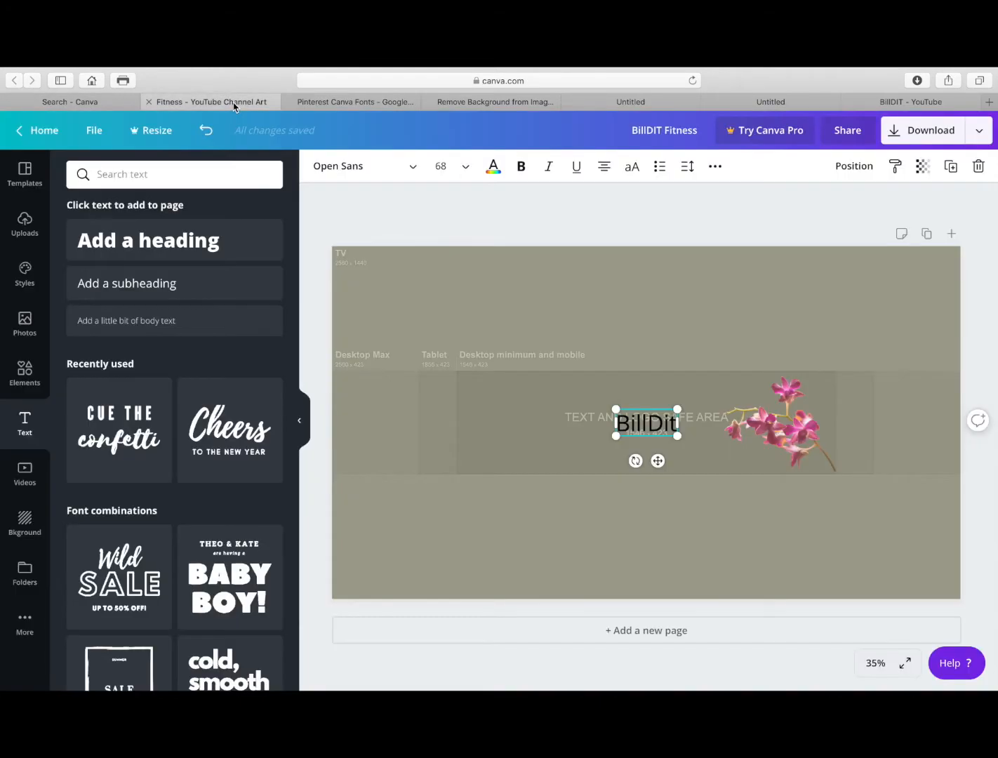
click(369, 175)
text(P)
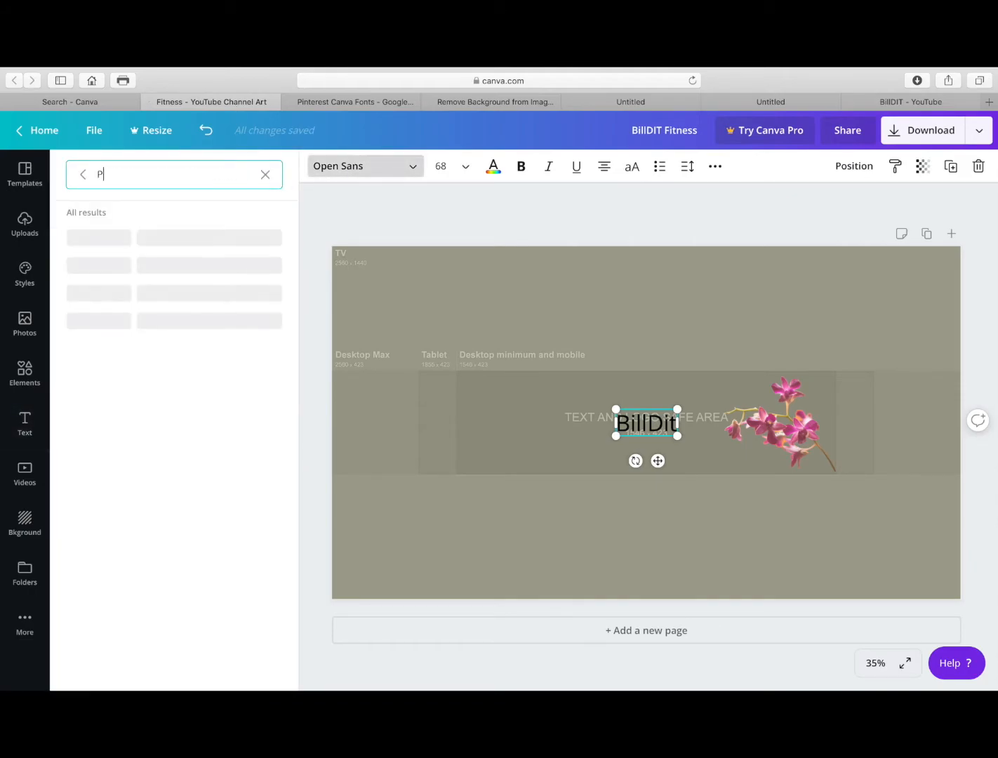
text(laylist)
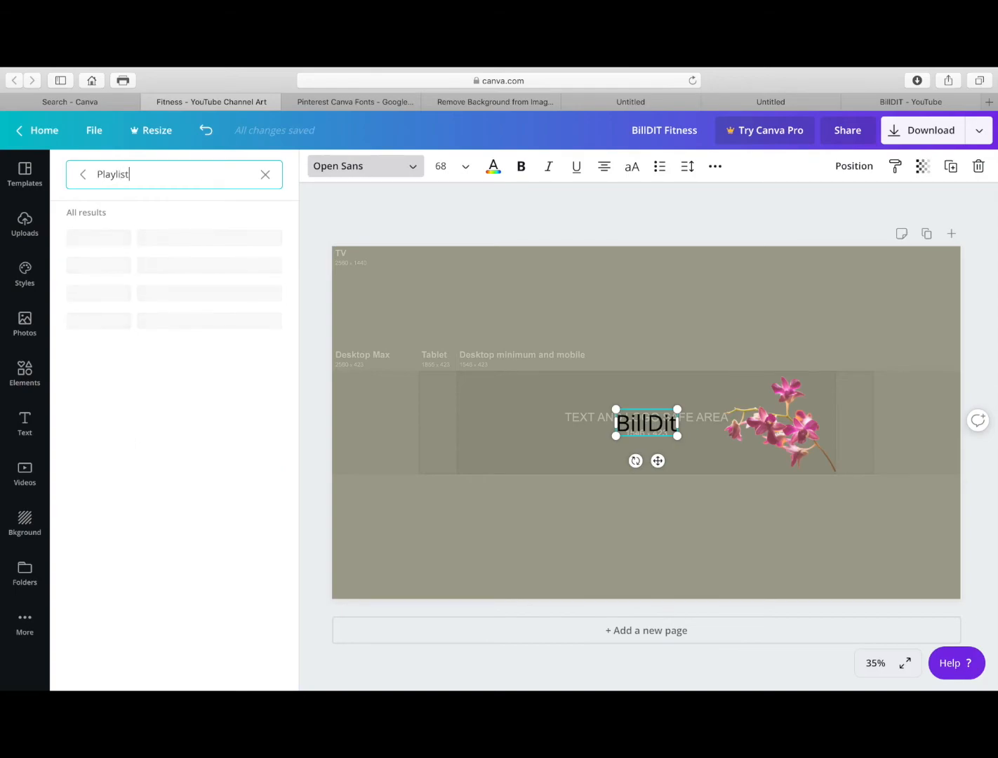
click(115, 241)
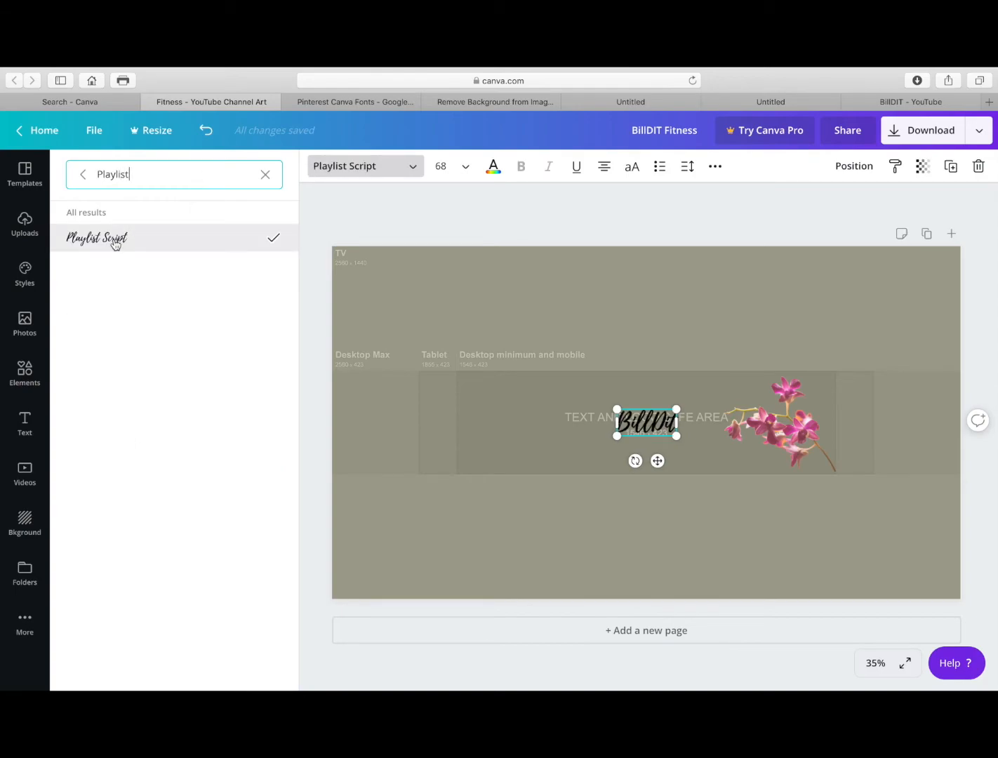
drag(657, 460, 625, 457)
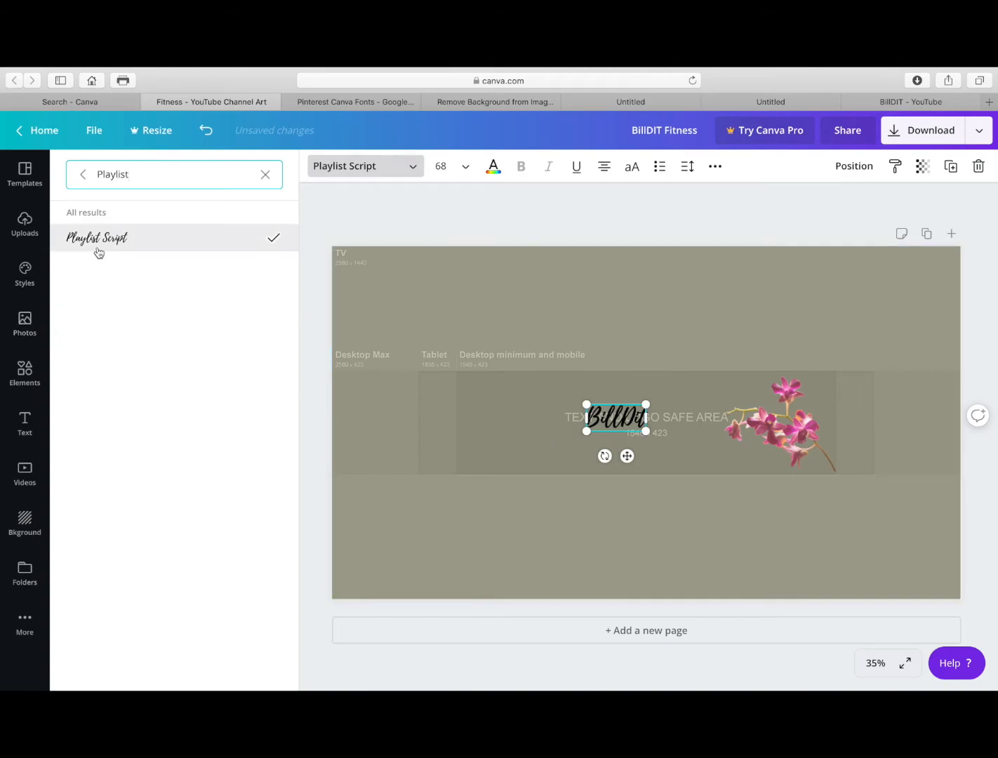
- Add body text reading "Help Grow Your Channel" below "BillDit" and widen its box so it fits on one line
click(25, 417)
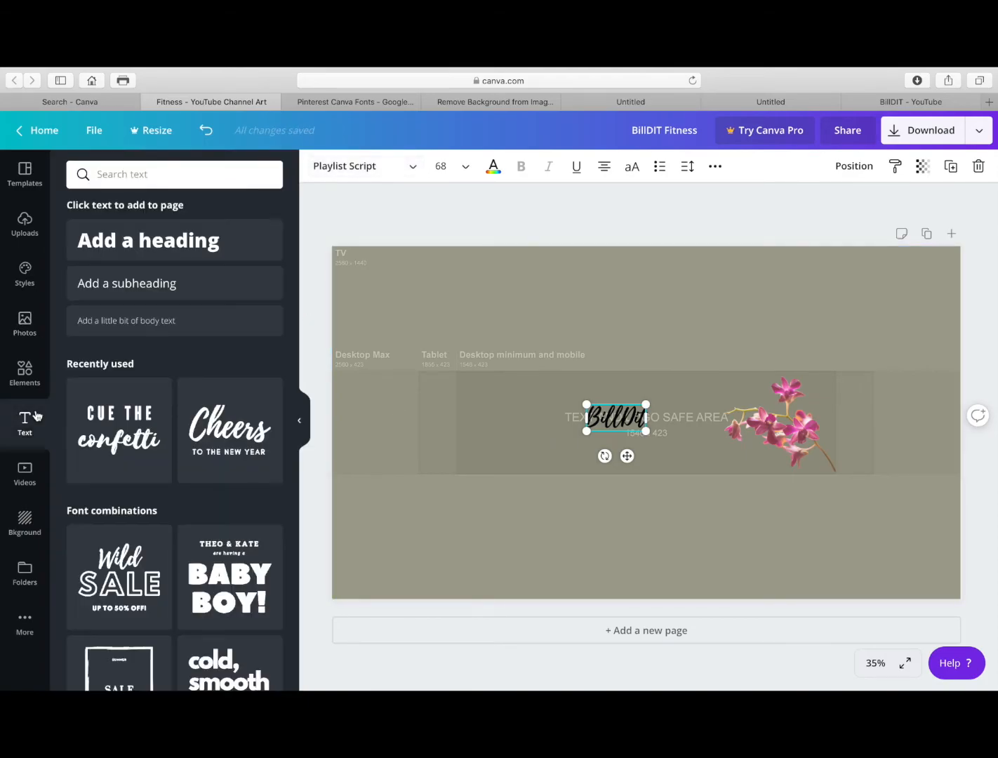
click(158, 335)
text(Help)
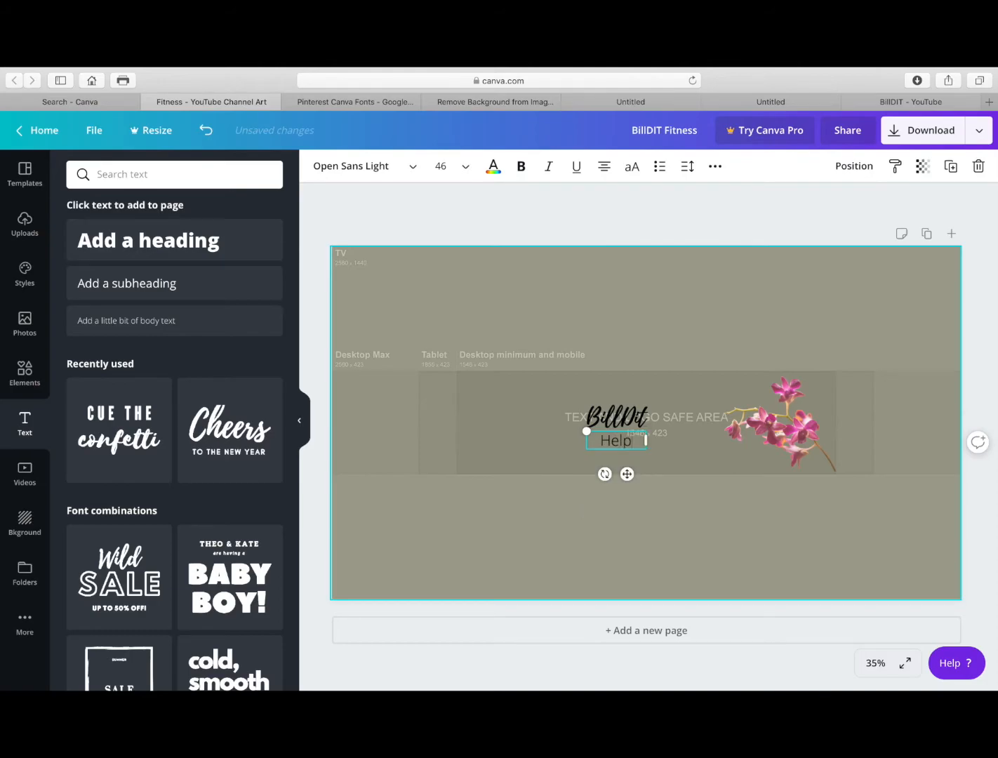
text( Grow)
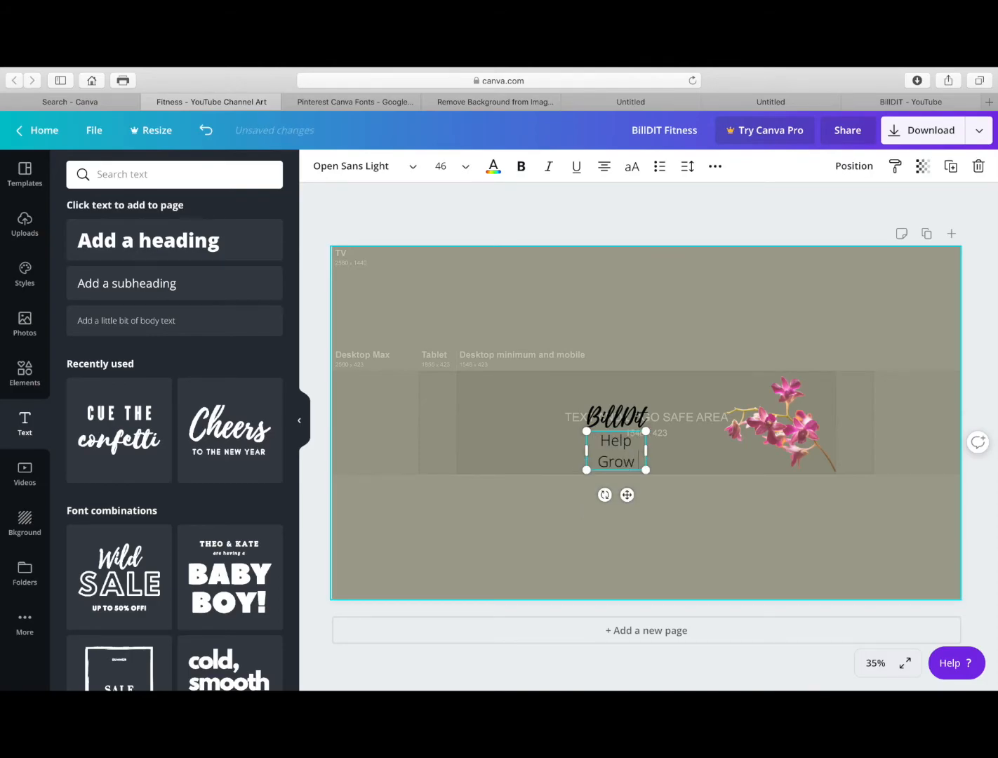
text( Your Channel)
drag(586, 471, 464, 475)
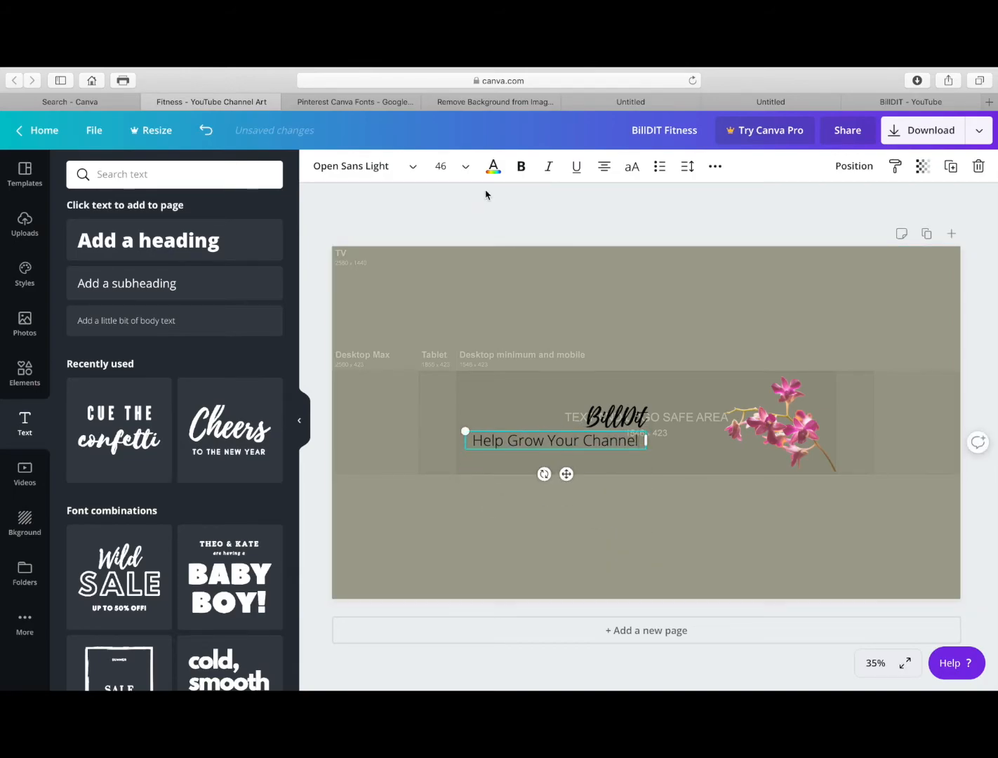
- Set the tagline's font size to 32 and move it right, so it starts beneath the "BillDit" text
click(465, 165)
click(452, 477)
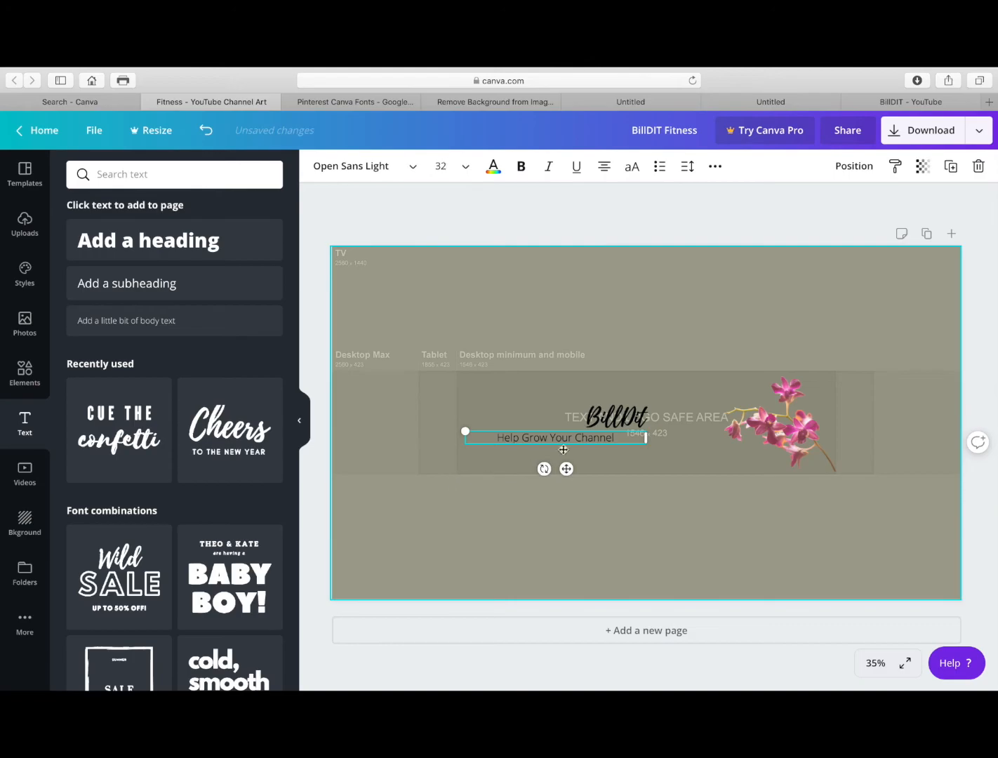
drag(566, 469, 656, 470)
- Color the "Help Grow Your Channel" tagline white and move the "BillDit" text further left above it
click(494, 166)
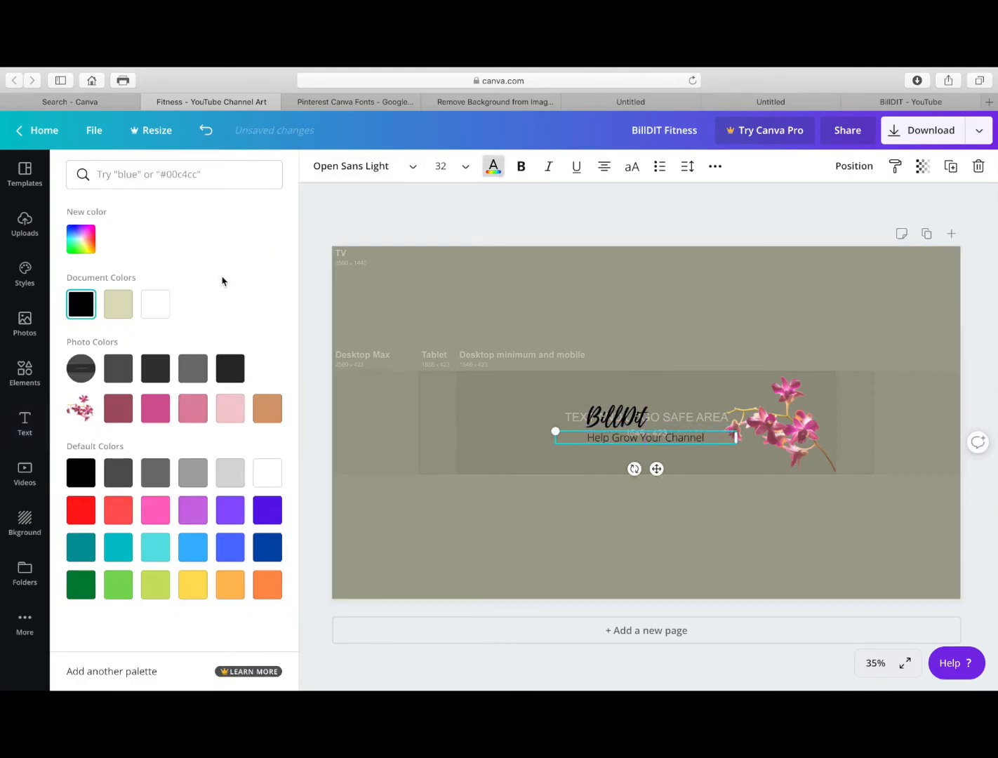
click(155, 304)
click(590, 416)
drag(626, 455, 601, 458)
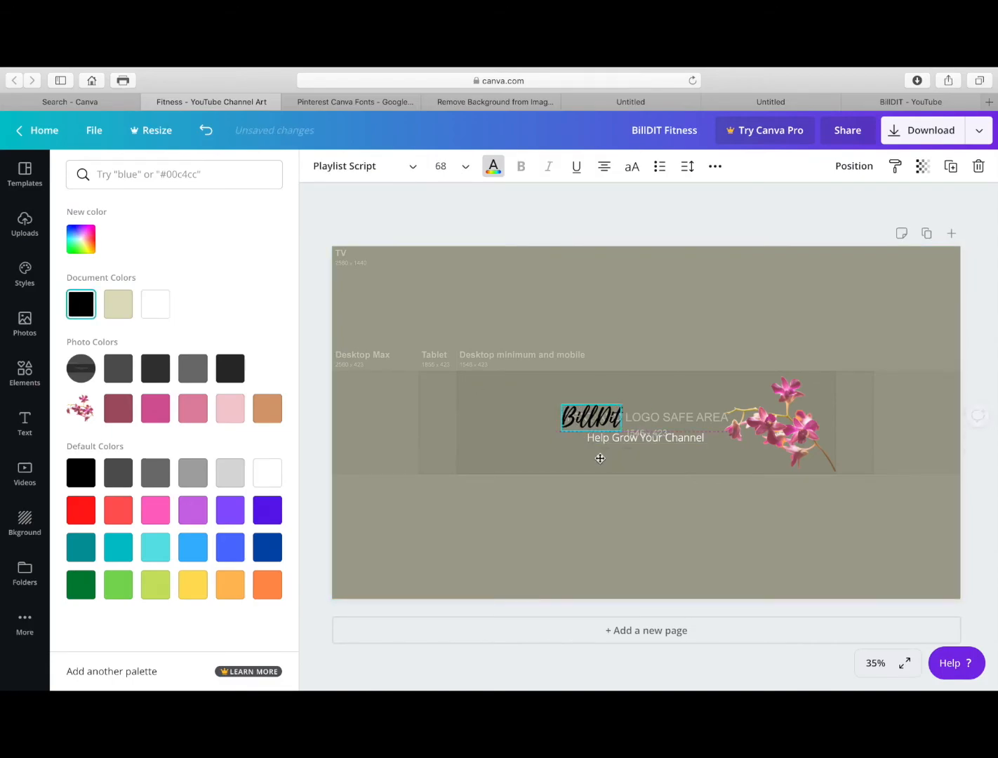
- Set the beige rectangle's transparency value to 100 so it fully covers the template
click(601, 458)
click(867, 166)
drag(789, 202, 882, 208)
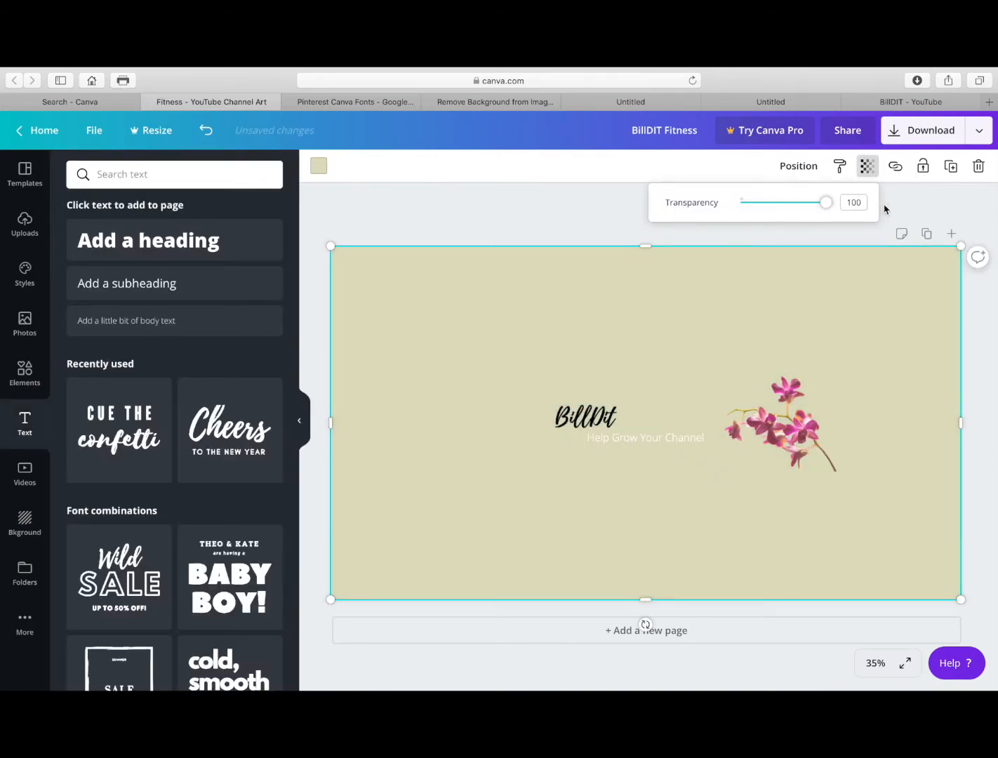
- Change the tagline's color to black and move it slightly left, closer beneath "BillDit"
click(644, 437)
click(493, 167)
click(85, 309)
click(403, 445)
click(618, 438)
drag(646, 470, 627, 470)
click(672, 520)
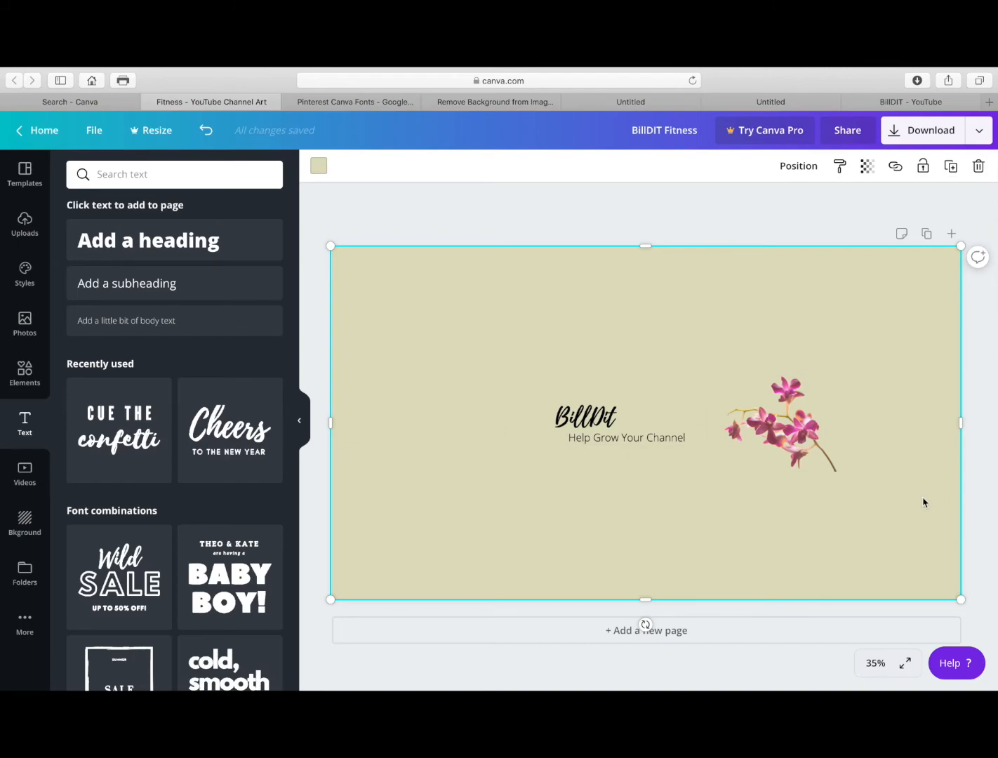
- Download the orchid banner as a PNG, switch to the YouTube channel page, and upload the file as channel art
click(949, 141)
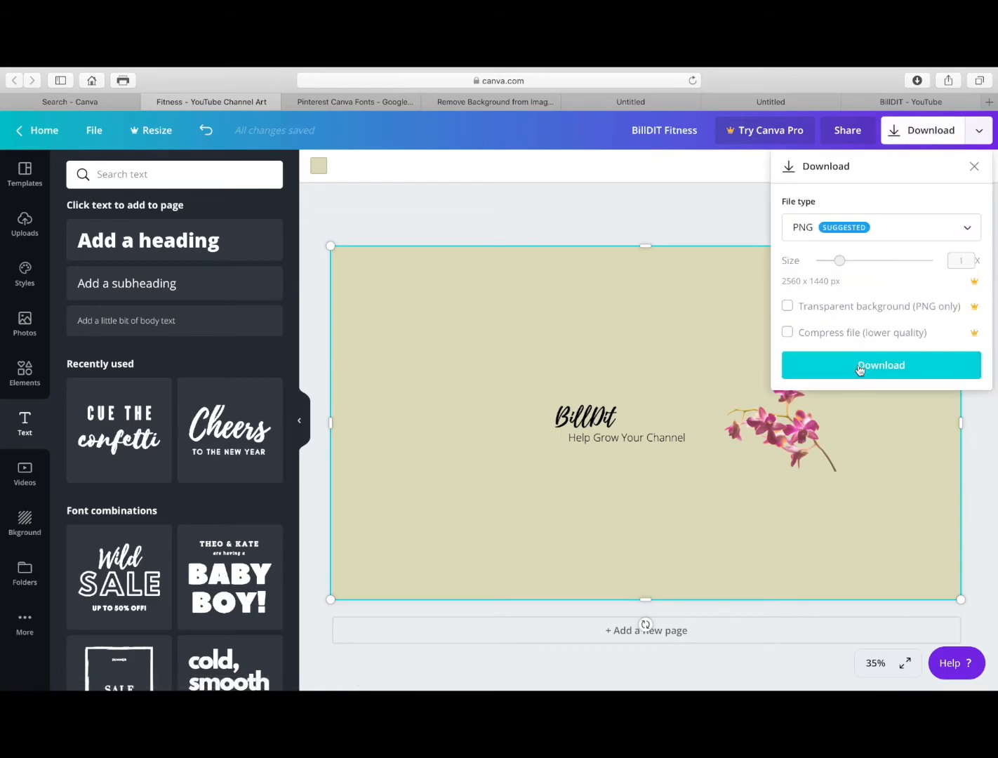
click(859, 370)
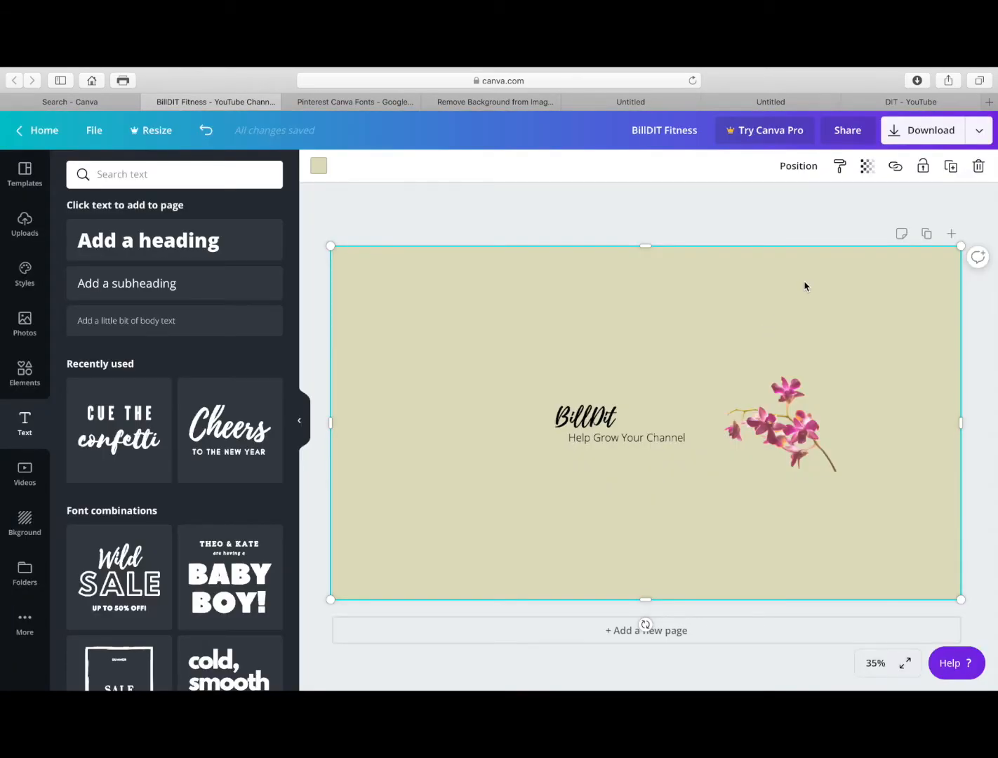
click(884, 105)
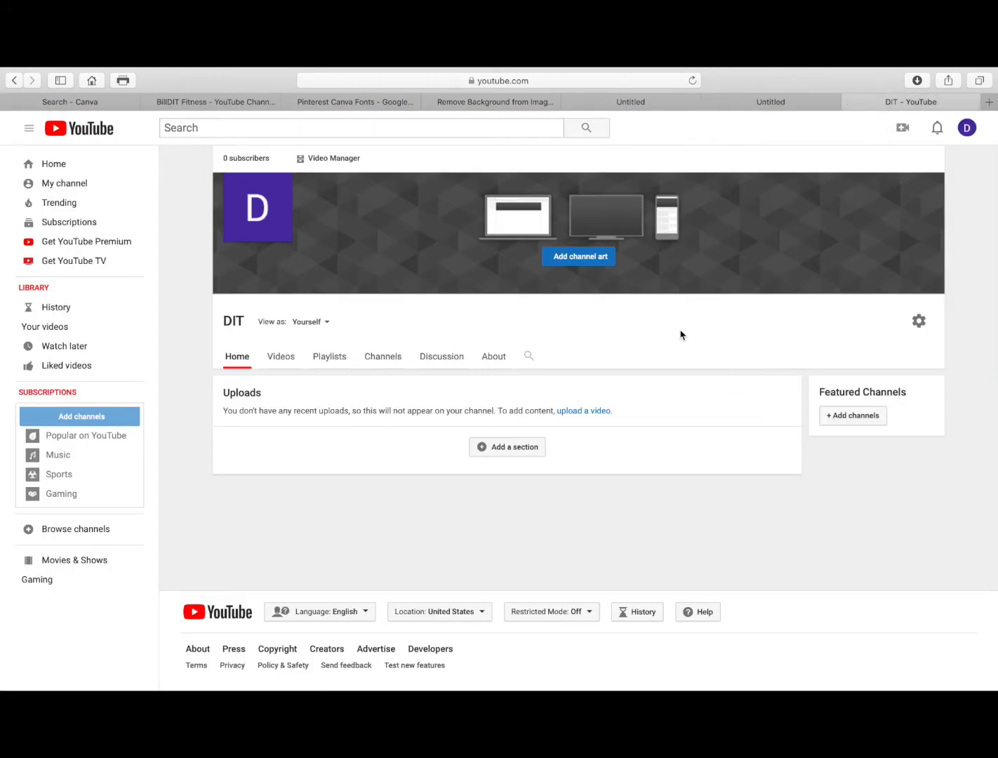
click(598, 261)
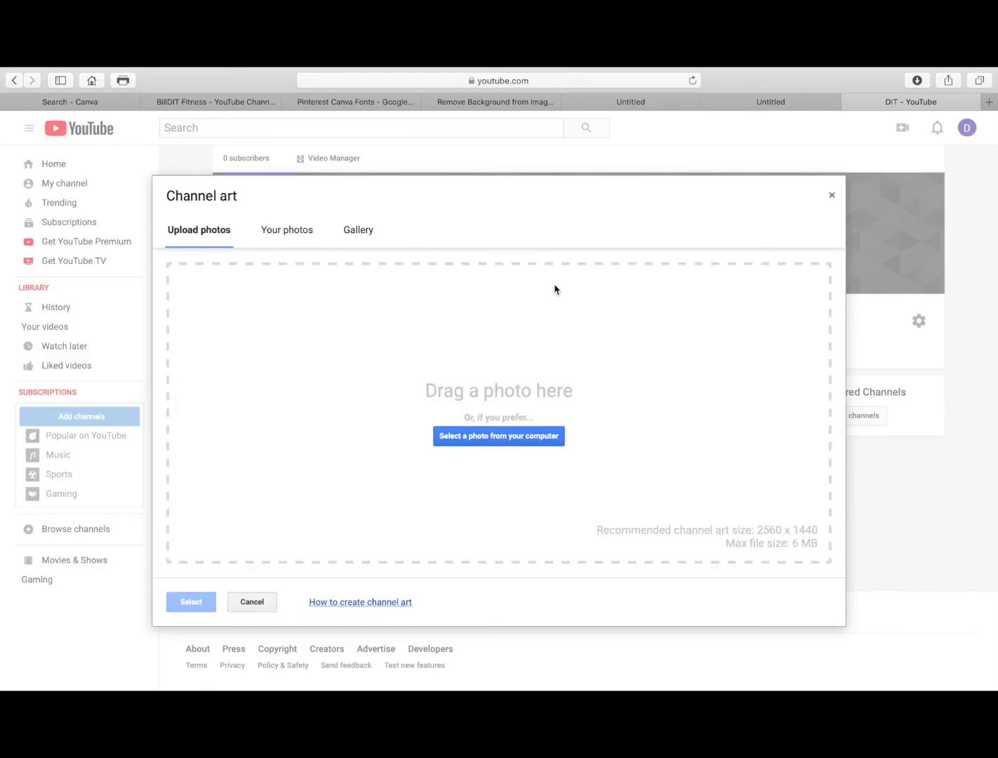
click(551, 436)
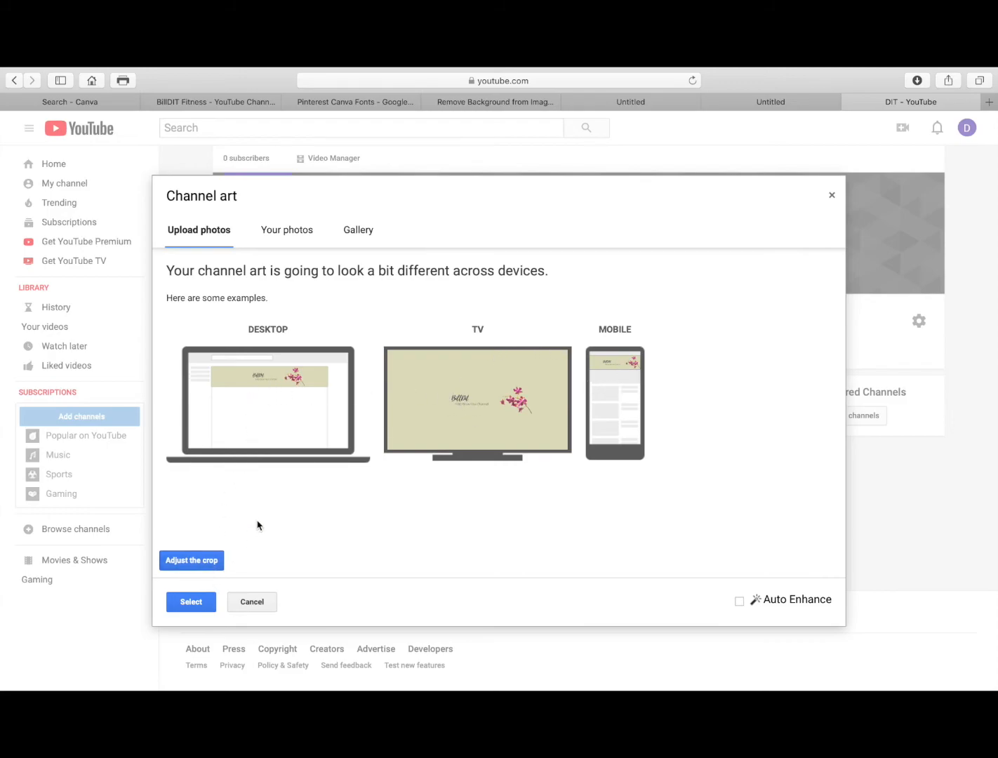
- Tighten the channel art crop around the "BillDit" text and orchid, and apply it to the channel
click(214, 565)
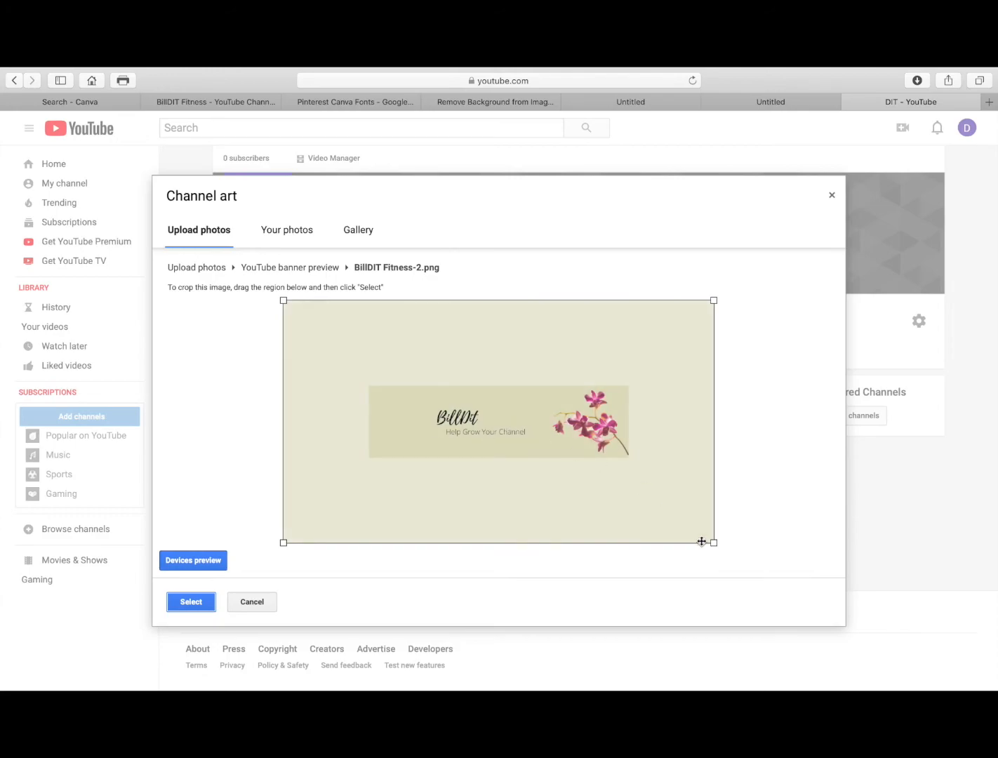
drag(712, 543, 628, 492)
drag(486, 430, 547, 451)
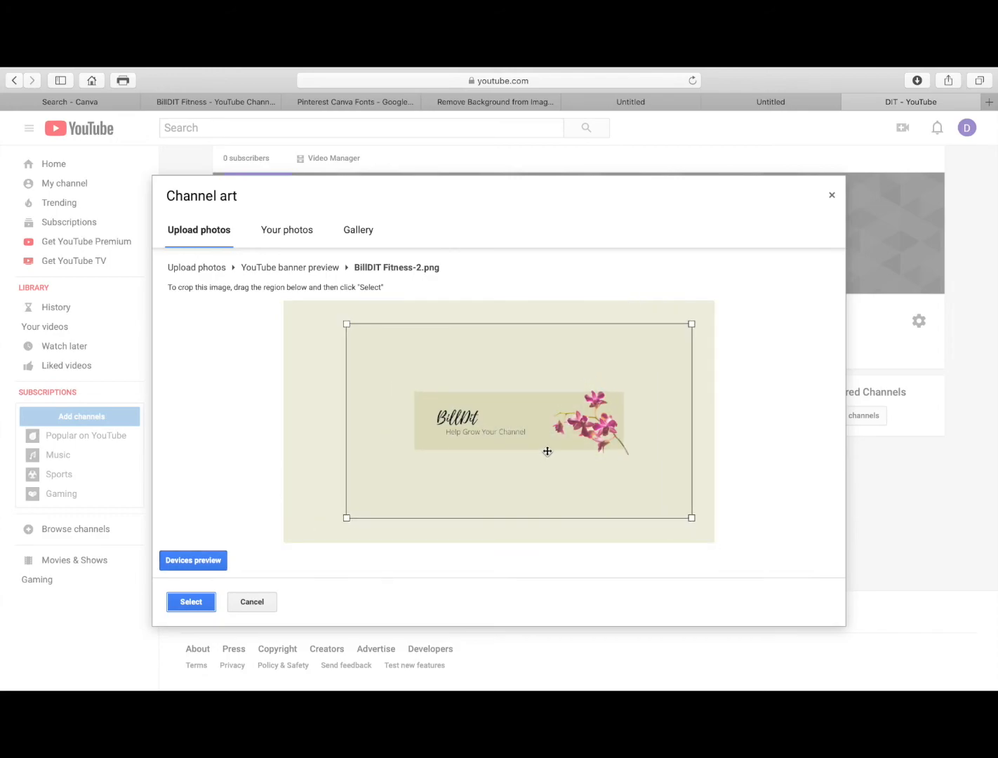
click(200, 604)
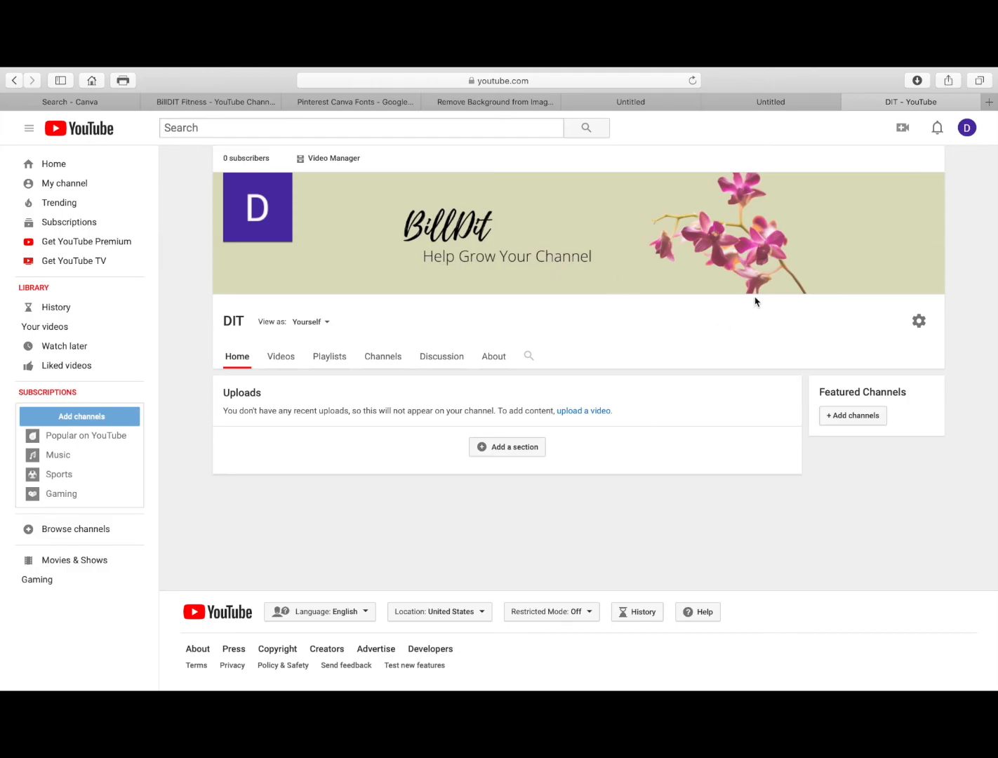
- Replace the channel art with BillDIT Fitness.png, trimming its crop slightly before applying it
click(930, 186)
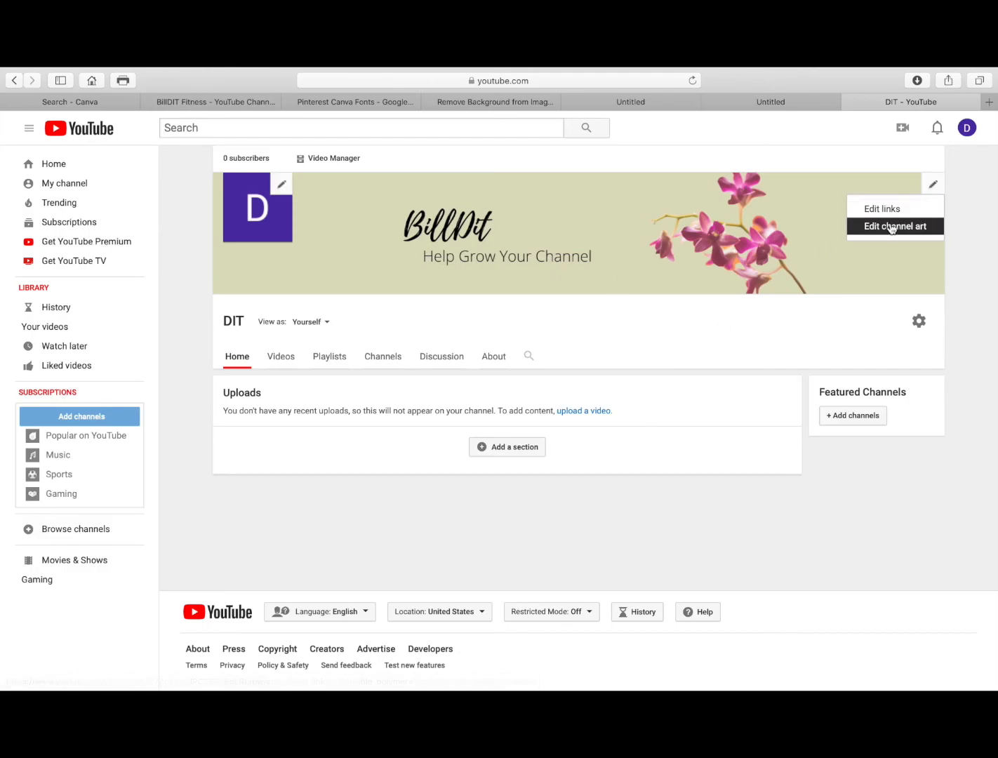
click(891, 226)
click(459, 439)
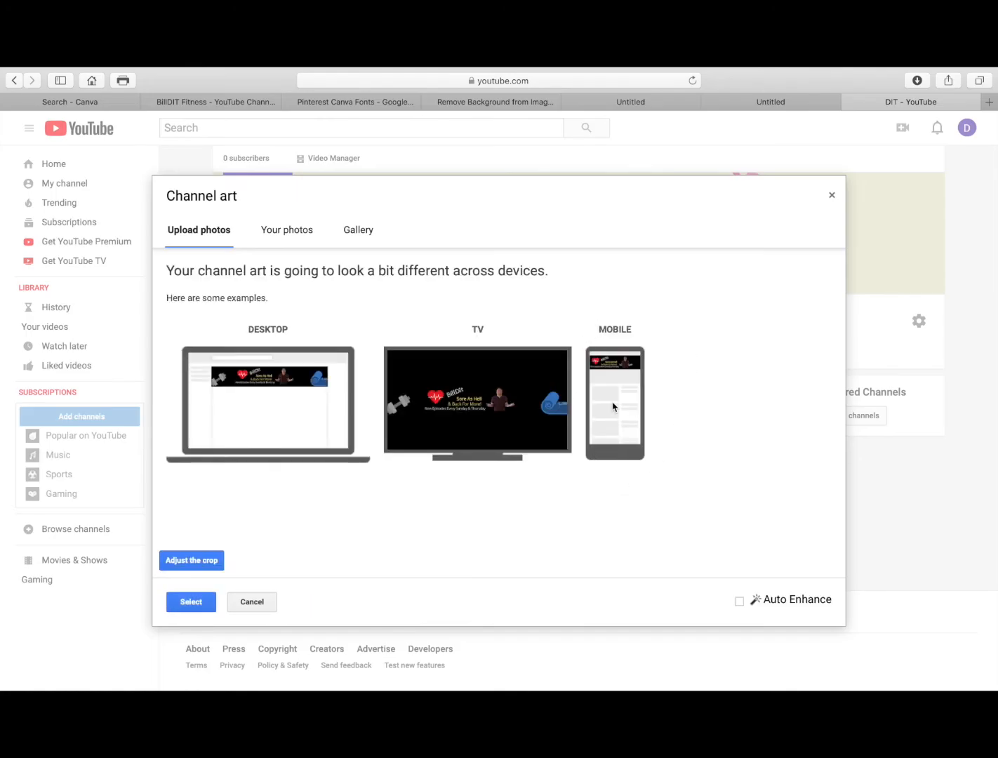
click(207, 565)
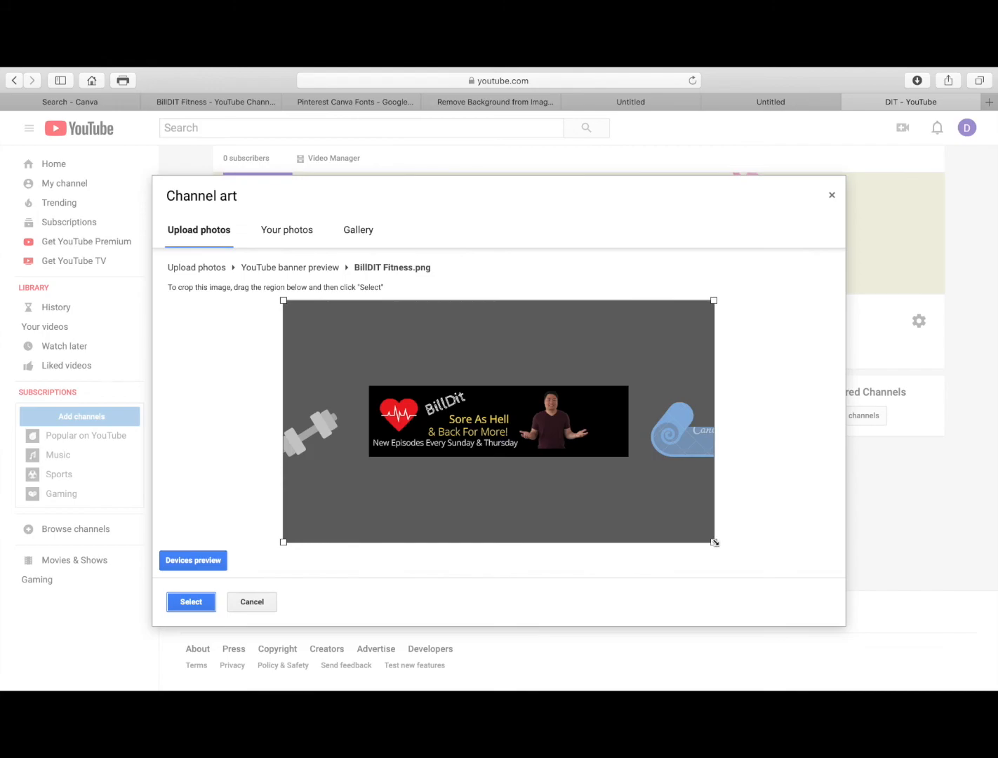
drag(714, 542, 686, 533)
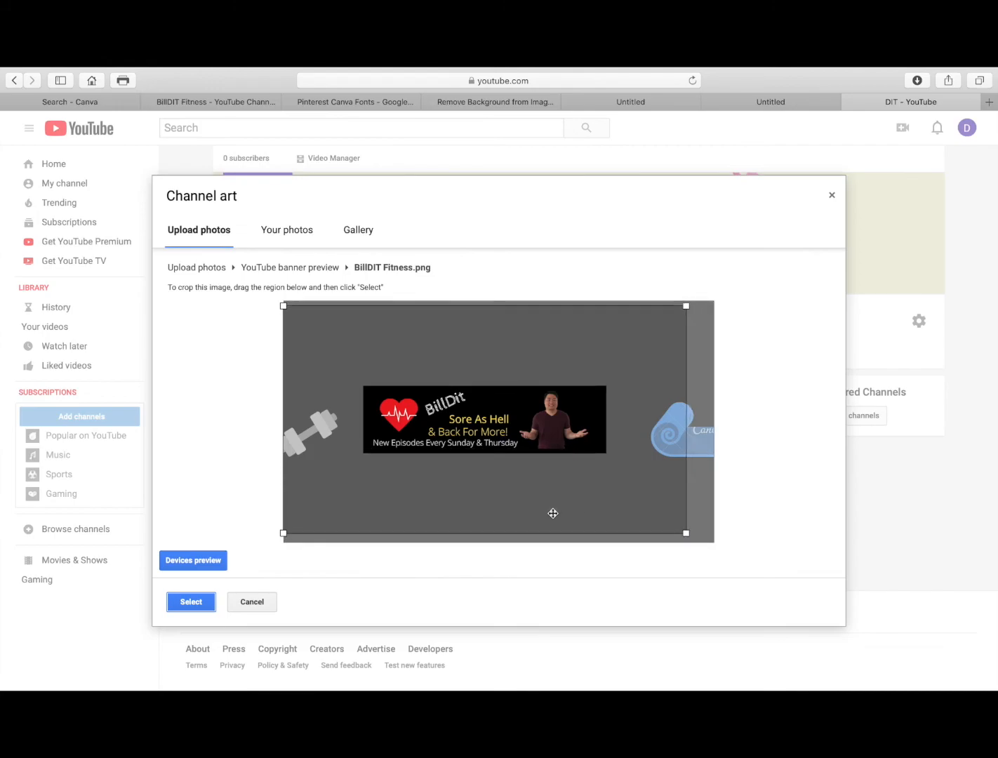
click(213, 601)
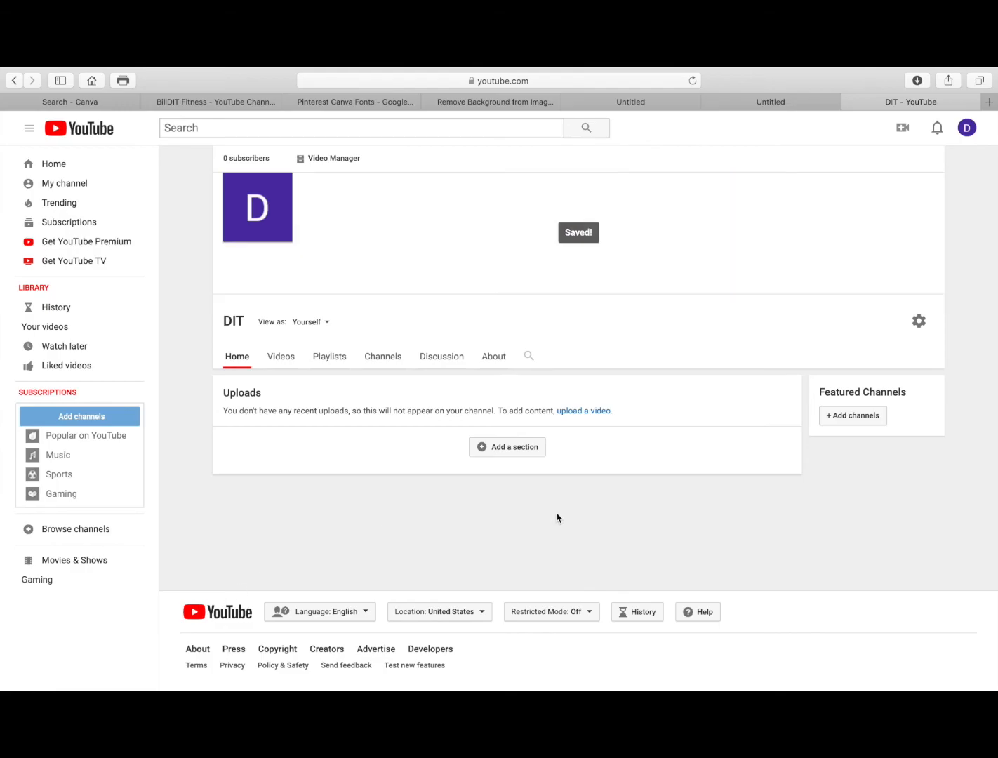